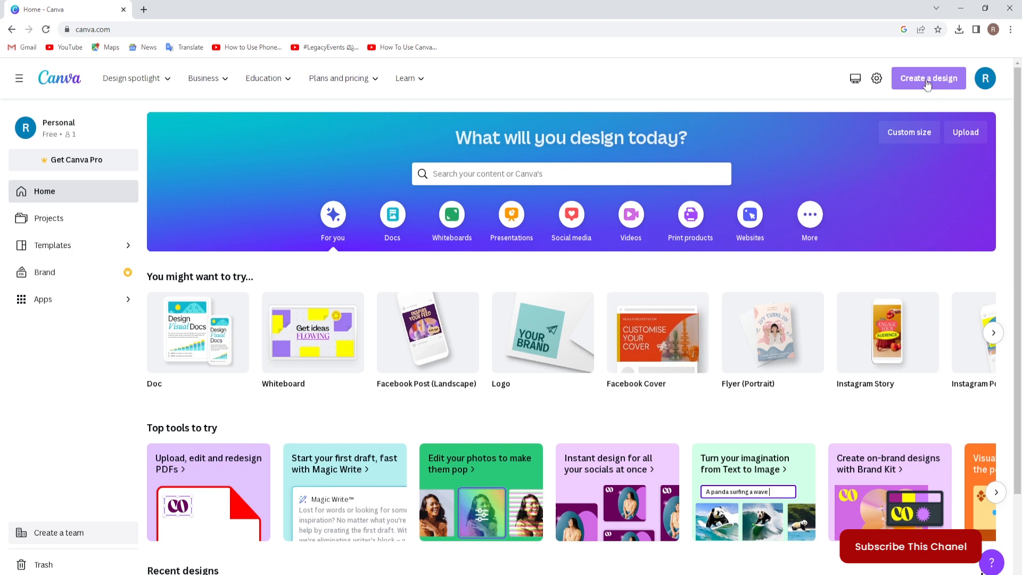
{"action": "left_click", "coordinate": [927, 81]}
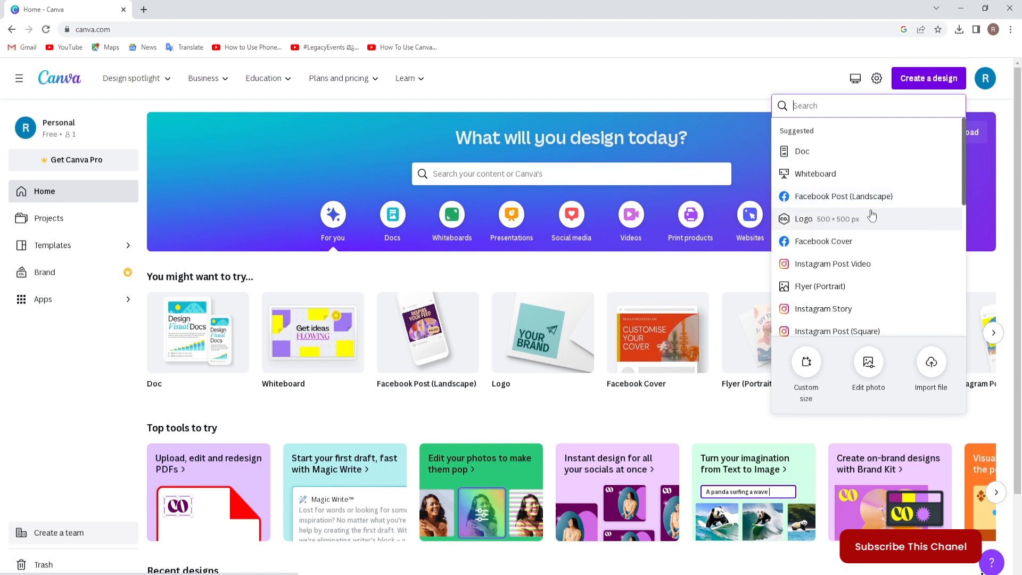
{"action": "left_click", "coordinate": [726, 83]}
Open the Logo templates in the Marketing category of the template library.
{"action": "mouse_move", "coordinate": [131, 87]}
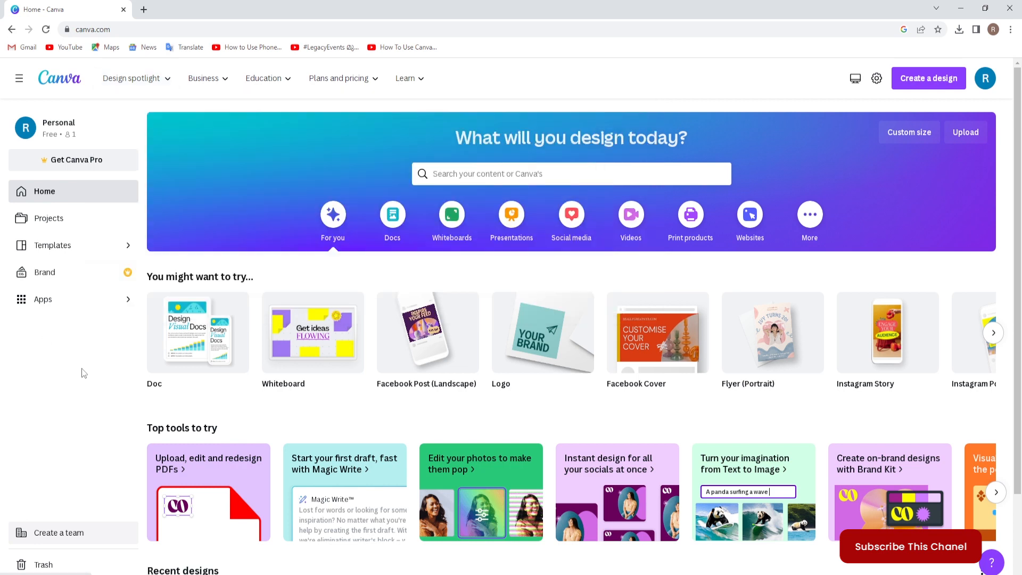
{"action": "left_click", "coordinate": [52, 246]}
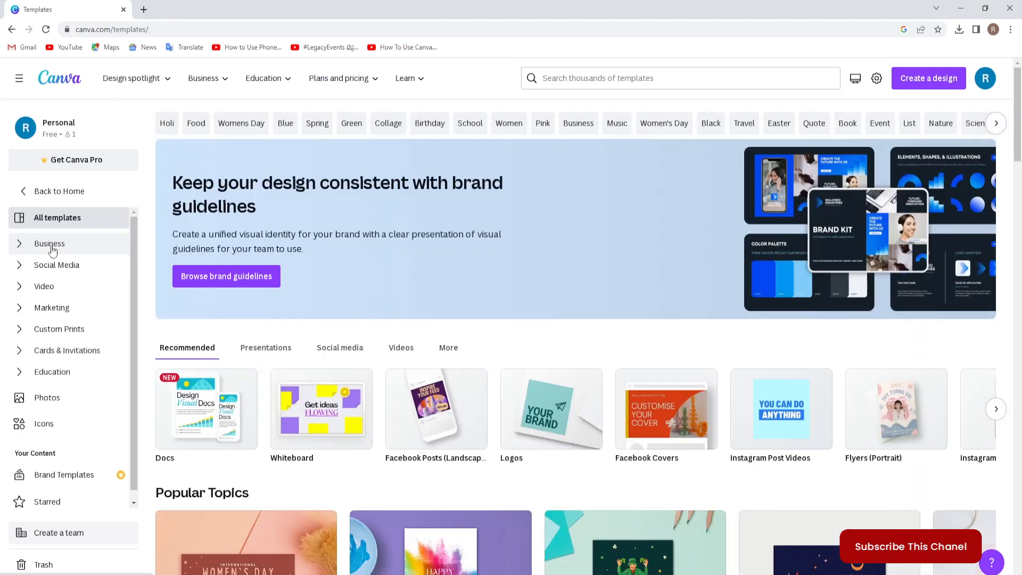
{"action": "left_click", "coordinate": [50, 310]}
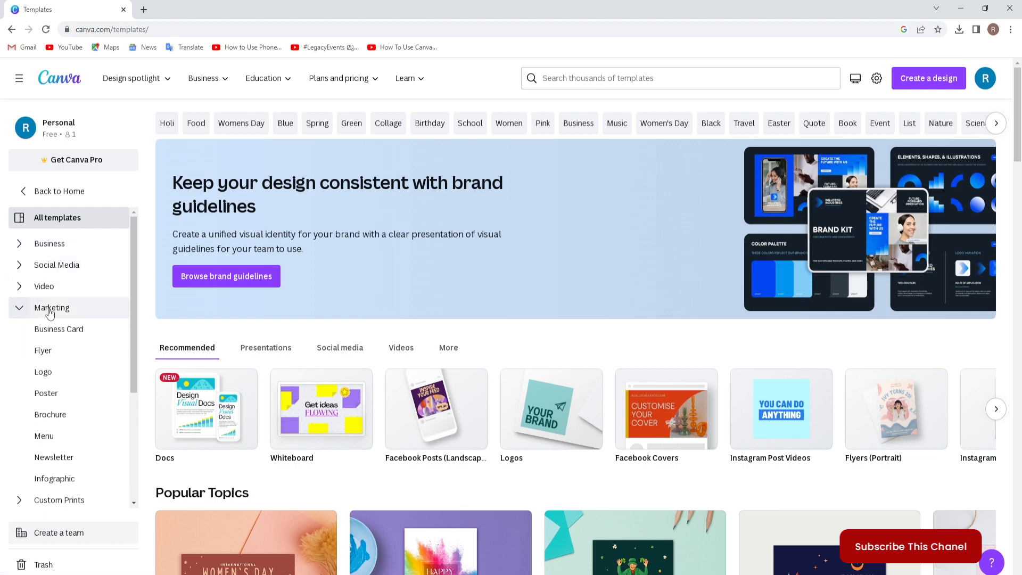
{"action": "left_click", "coordinate": [44, 371]}
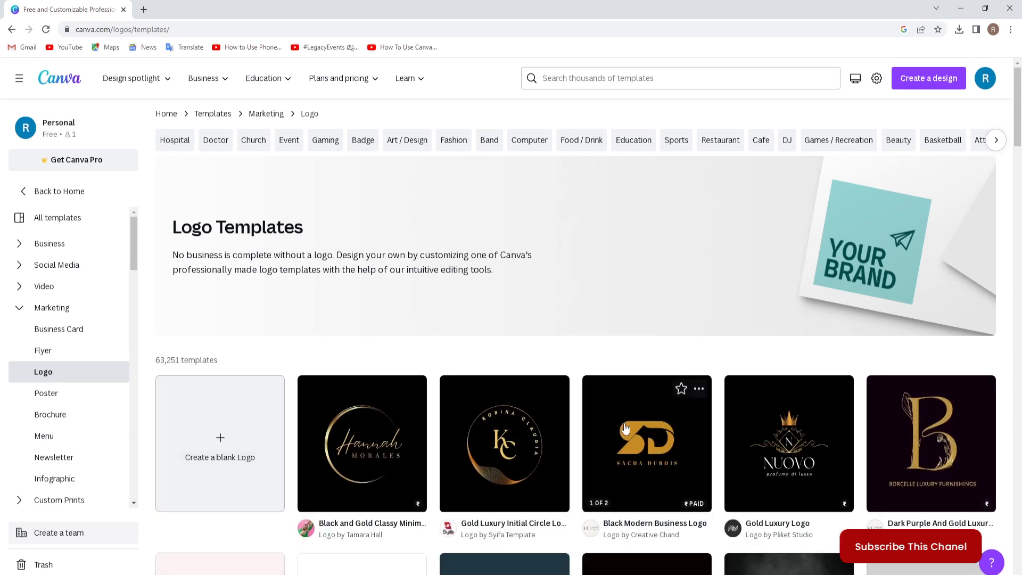
Look through the logo template designs and the logo topic categories.
{"action": "scroll", "coordinate": [625, 428], "scroll_direction": "down", "scroll_amount": 10}
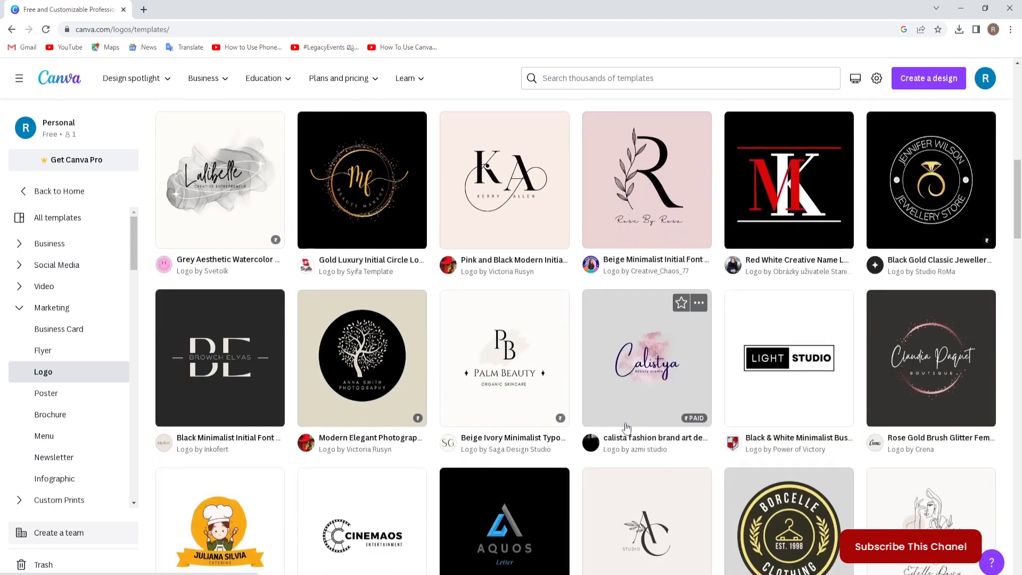
{"action": "scroll", "coordinate": [625, 428], "scroll_direction": "down", "scroll_amount": 8}
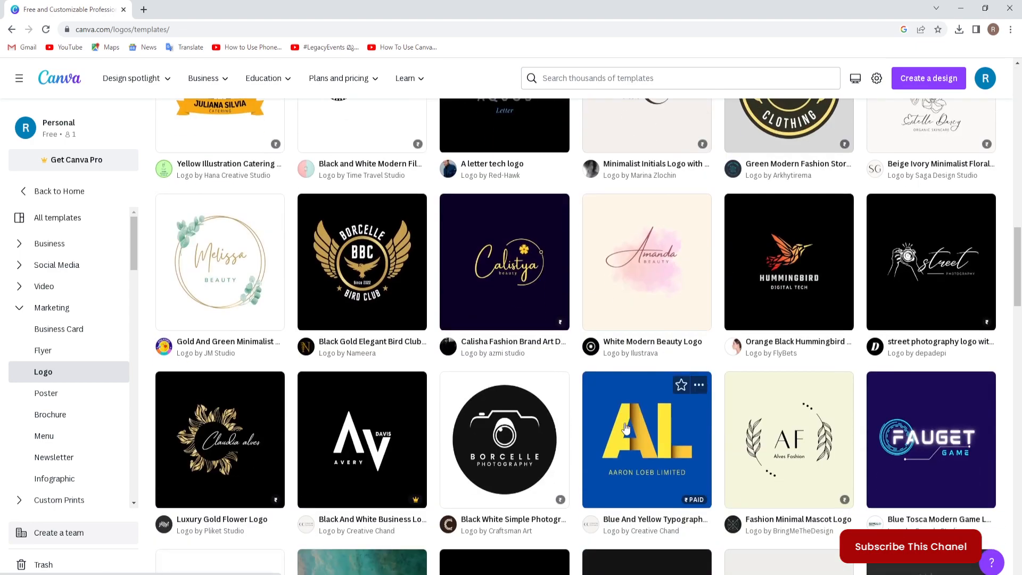
{"action": "scroll", "coordinate": [625, 429], "scroll_direction": "down", "scroll_amount": 6}
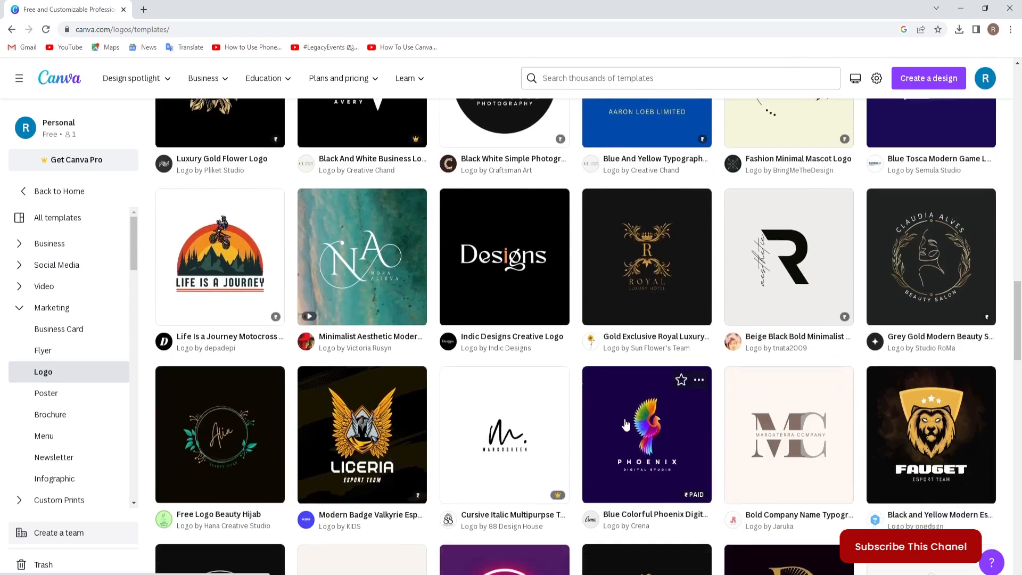
{"action": "scroll", "coordinate": [625, 424], "scroll_direction": "down", "scroll_amount": 5}
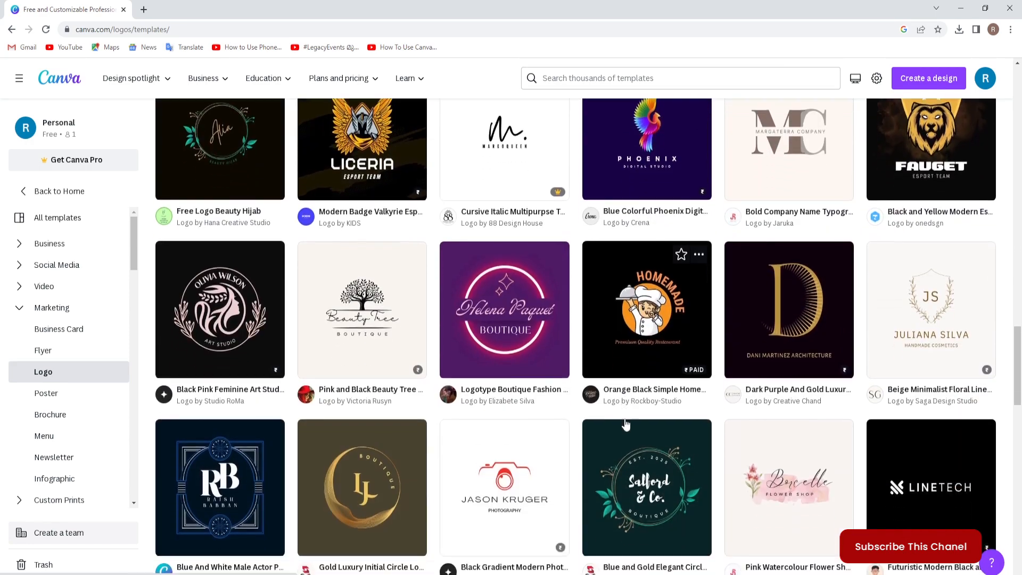
{"action": "scroll", "coordinate": [626, 424], "scroll_direction": "down", "scroll_amount": 2}
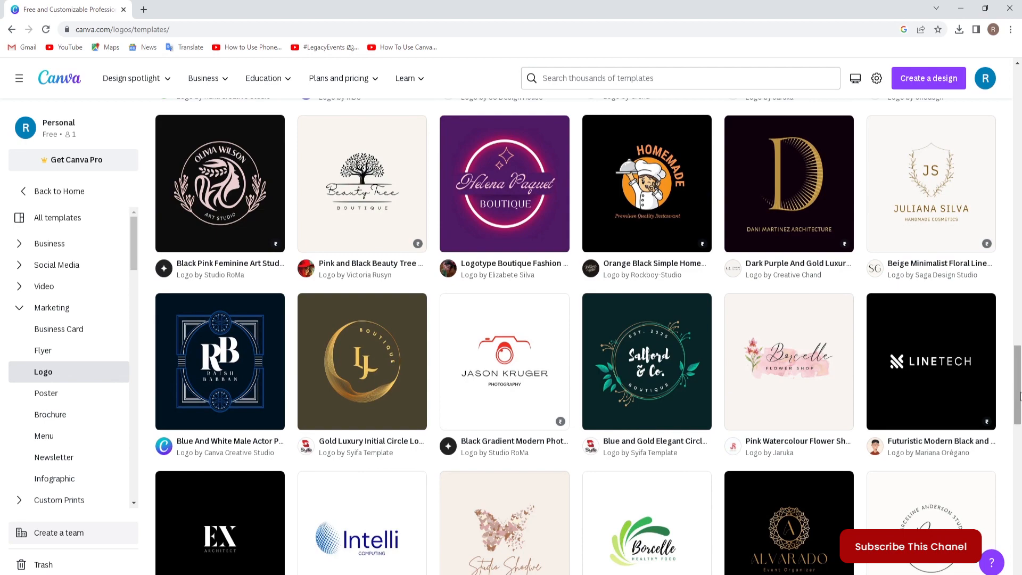
{"action": "left_click_drag", "start_coordinate": [1020, 396], "coordinate": [1017, 115]}
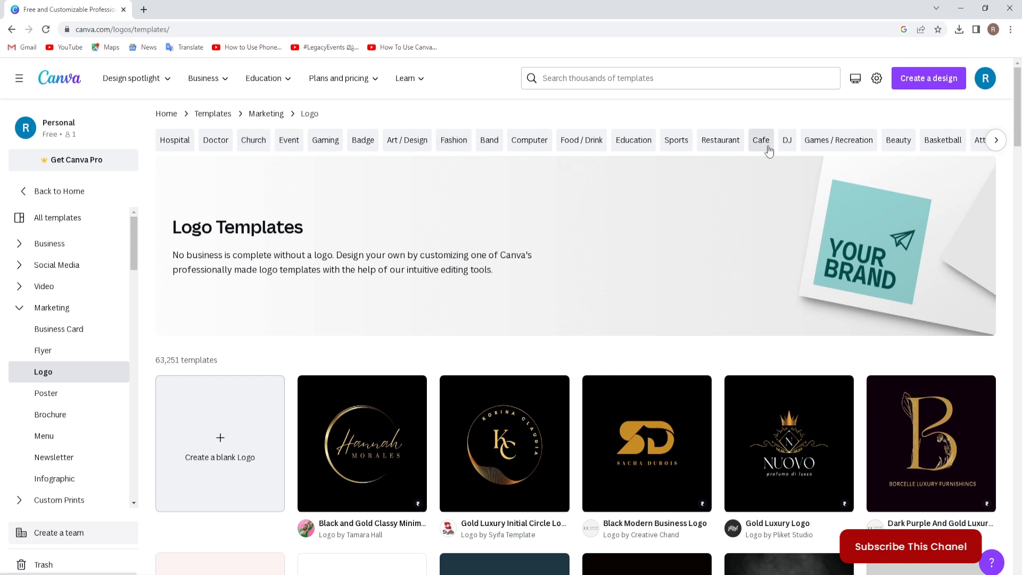
{"action": "left_click", "coordinate": [997, 142]}
{"action": "left_click", "coordinate": [997, 141]}
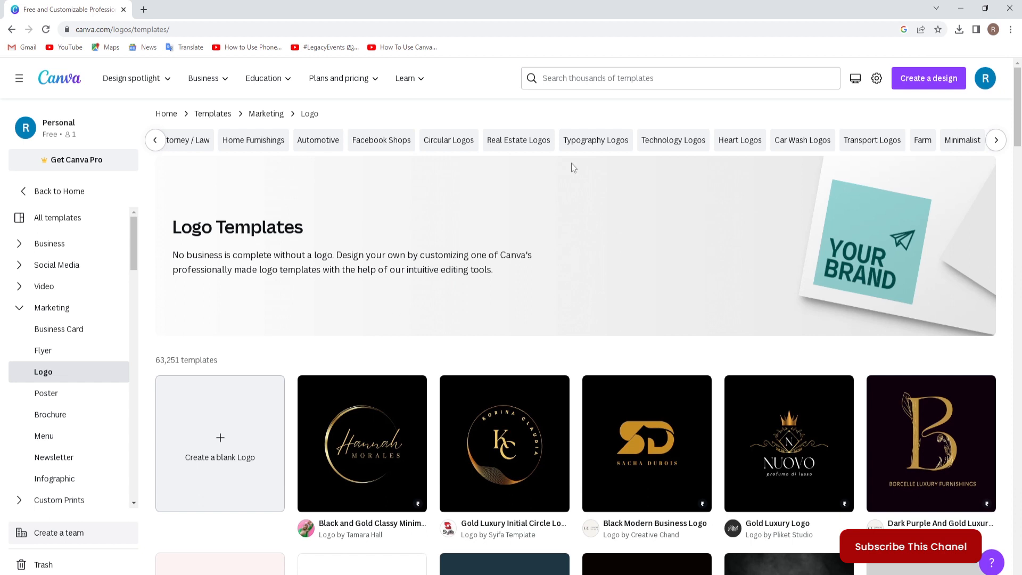
Search the template library for "real estate logo".
{"action": "left_click", "coordinate": [561, 78]}
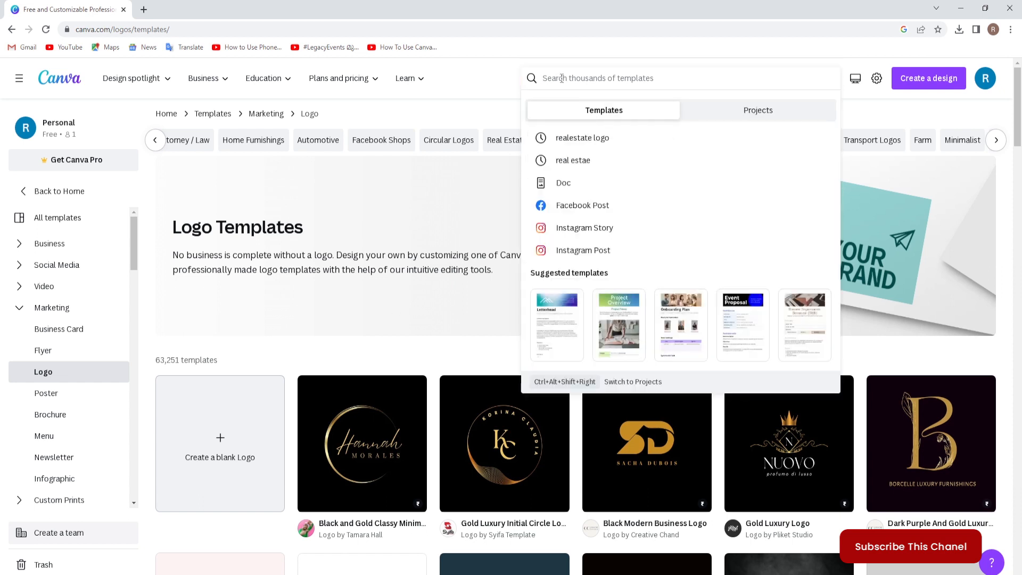
{"action": "type", "text": "rea"}
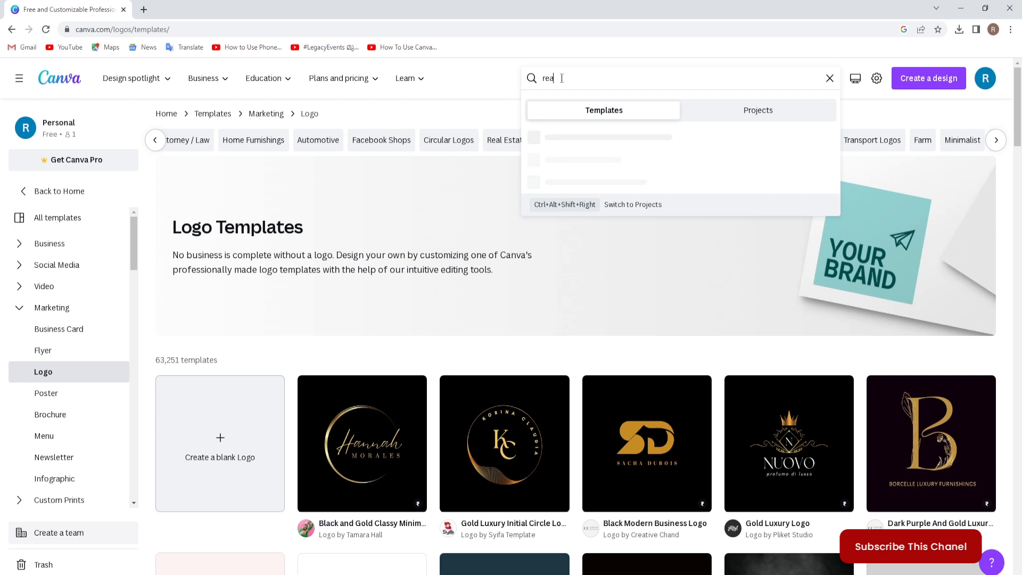
{"action": "type", "text": "l est"}
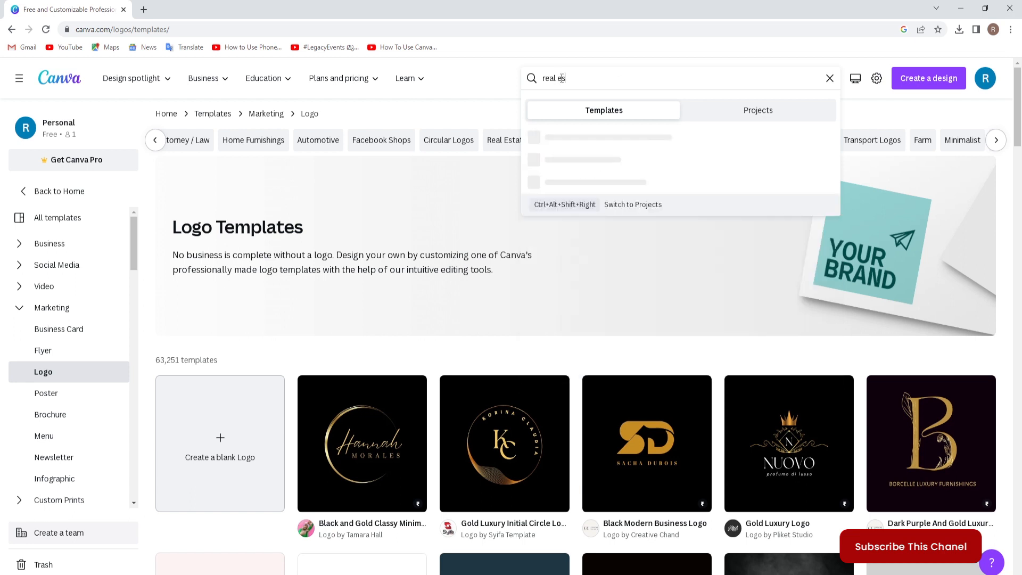
{"action": "type", "text": "ae"}
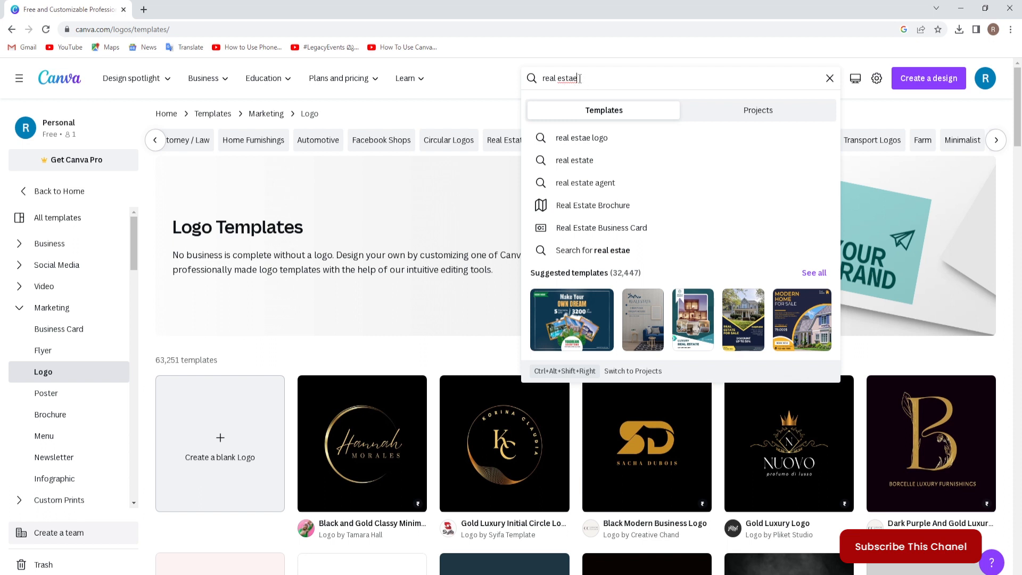
{"action": "left_click_drag", "start_coordinate": [578, 79], "coordinate": [572, 78]}
{"action": "type", "text": "te logo"}
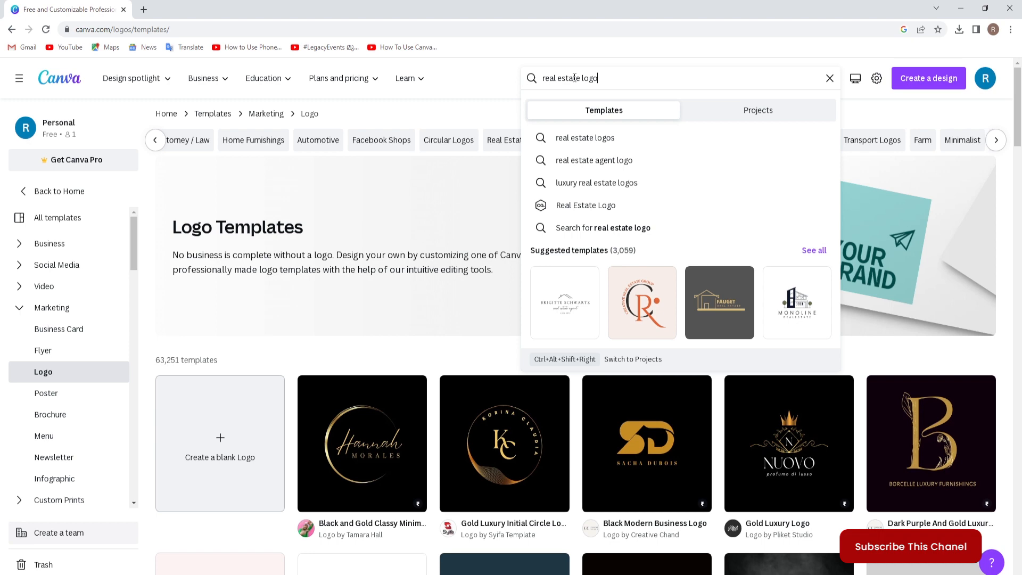
{"action": "key", "text": "Return"}
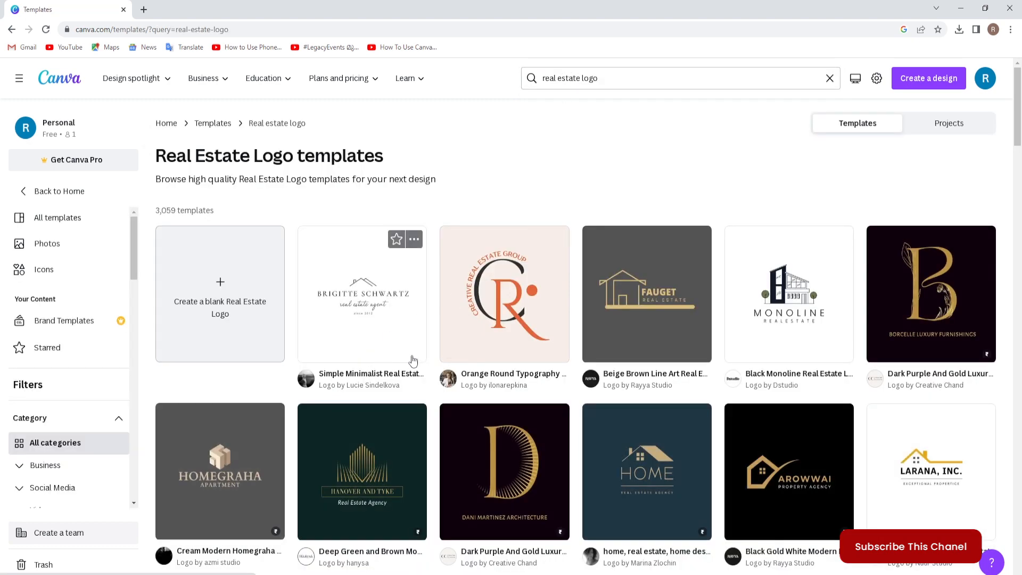
Find the HelloHome "Real Estate, Home, House Logo" template among the results and open it for customizing.
{"action": "scroll", "coordinate": [441, 362], "scroll_direction": "down", "scroll_amount": 2}
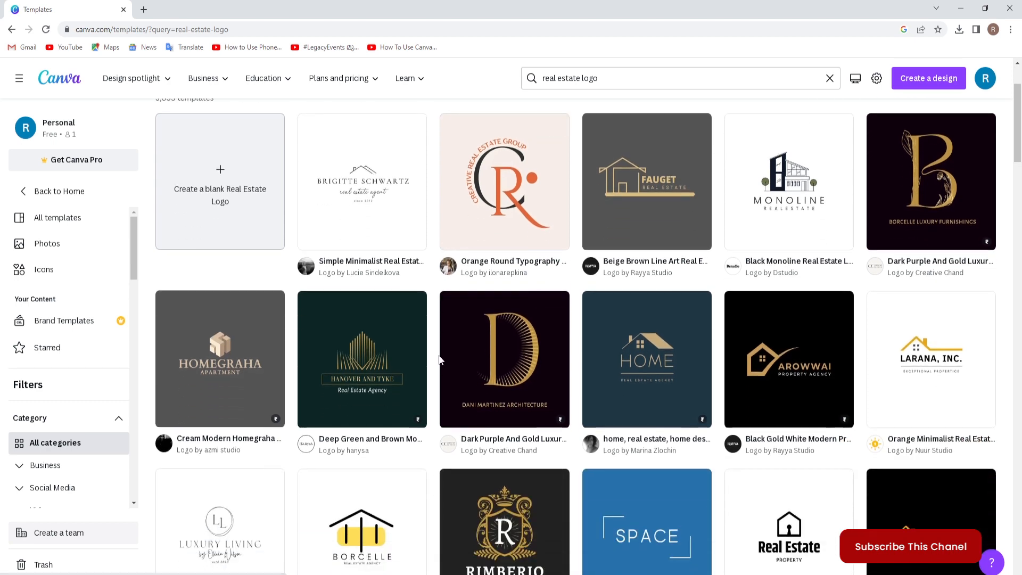
{"action": "scroll", "coordinate": [436, 357], "scroll_direction": "down", "scroll_amount": 5}
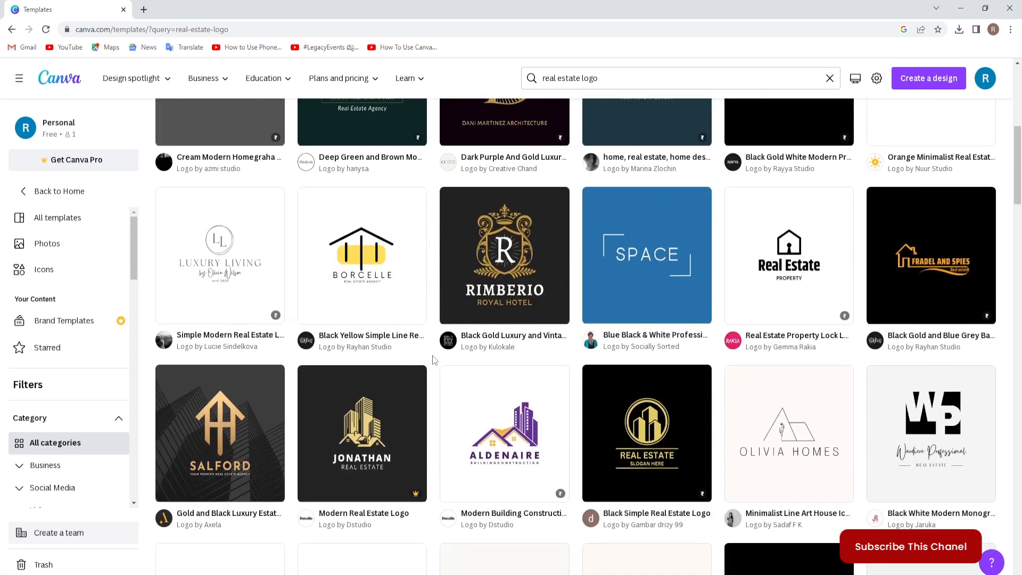
{"action": "scroll", "coordinate": [432, 355], "scroll_direction": "down", "scroll_amount": 5}
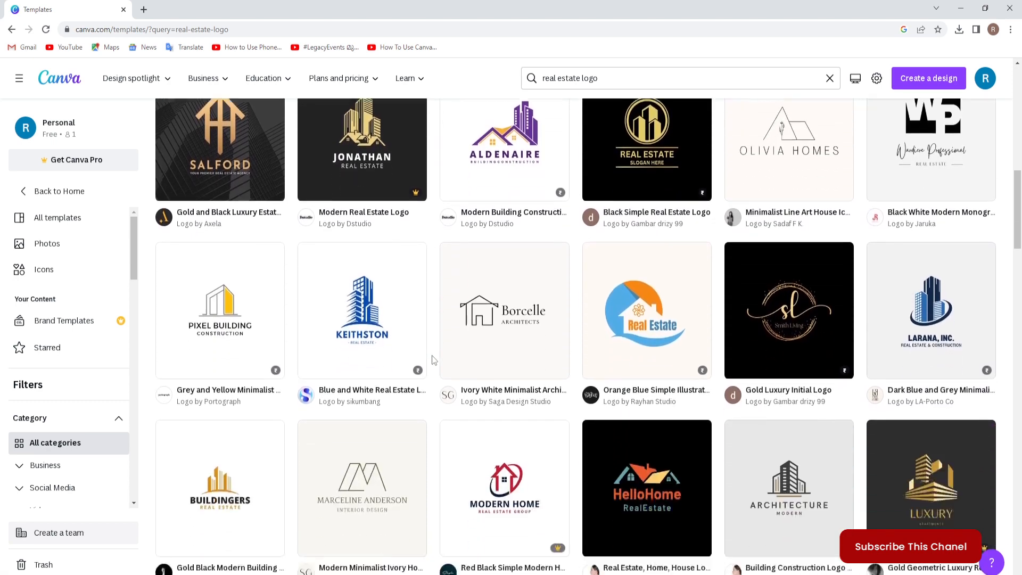
{"action": "scroll", "coordinate": [432, 360], "scroll_direction": "down", "scroll_amount": 1}
{"action": "scroll", "coordinate": [430, 355], "scroll_direction": "down", "scroll_amount": 3}
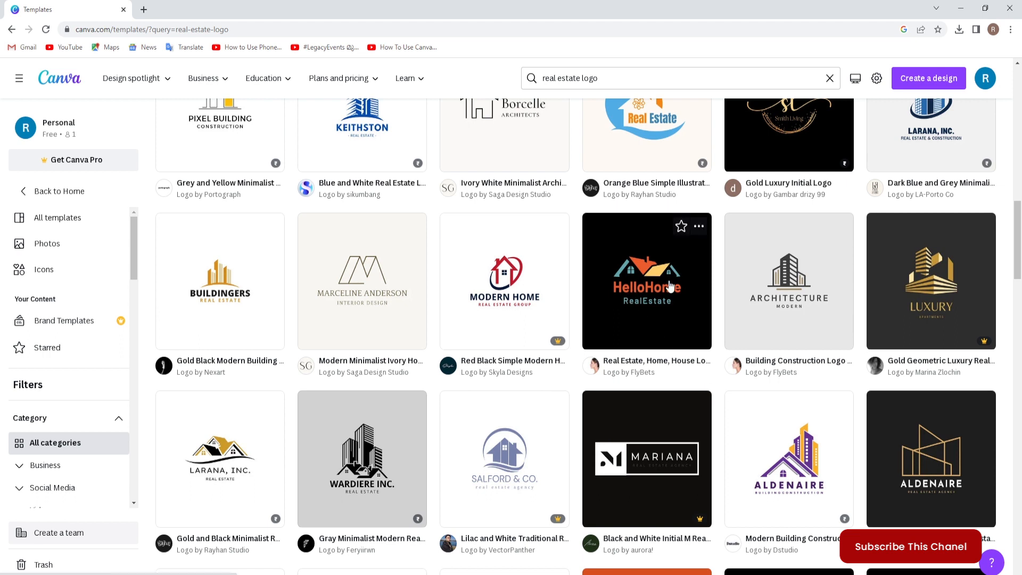
{"action": "left_click", "coordinate": [637, 264]}
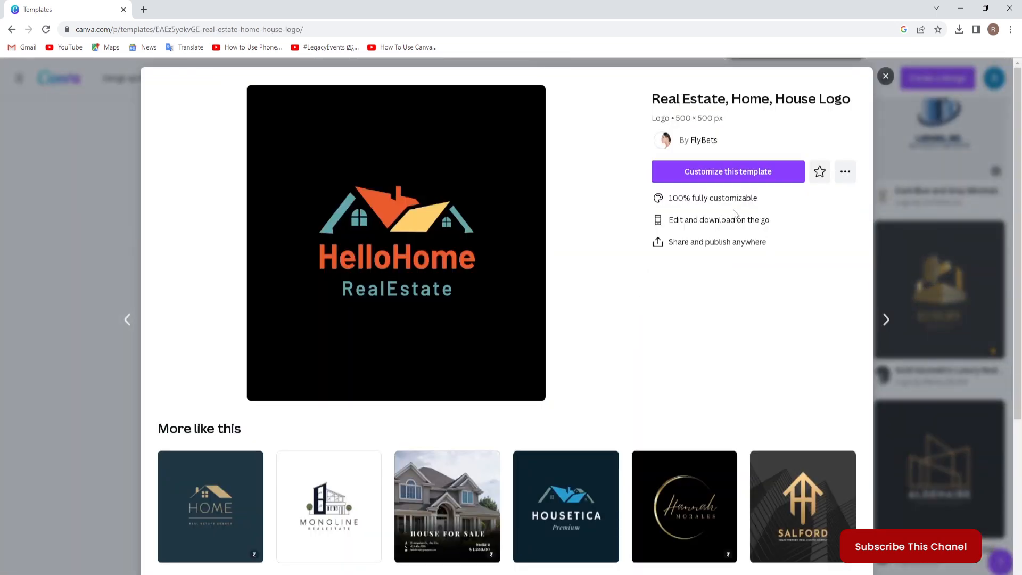
{"action": "left_click", "coordinate": [744, 181]}
{"action": "left_click", "coordinate": [749, 174]}
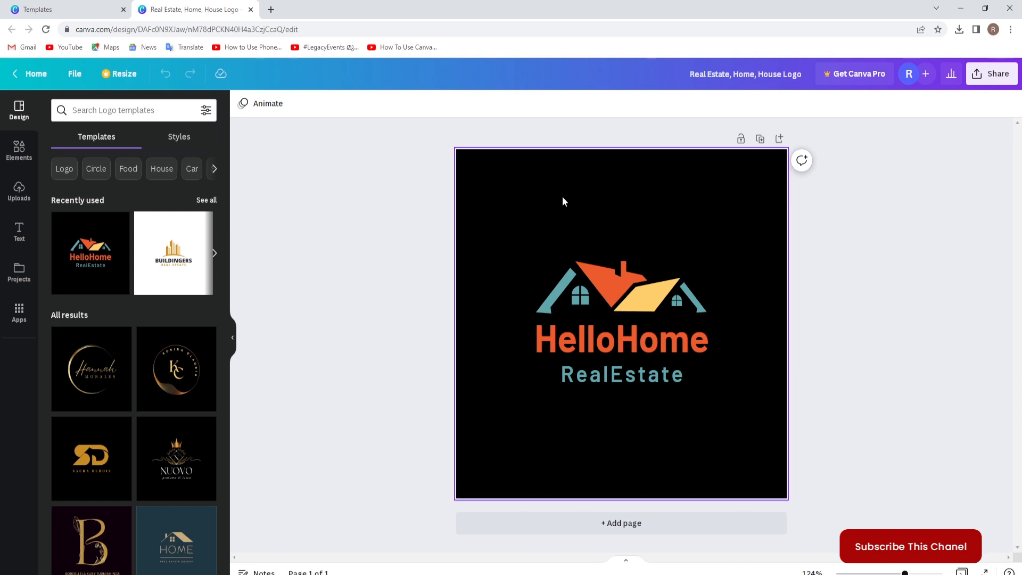
Delete the black background from the HelloHome logo design.
{"action": "left_click", "coordinate": [489, 199]}
{"action": "key", "text": "Delete"}
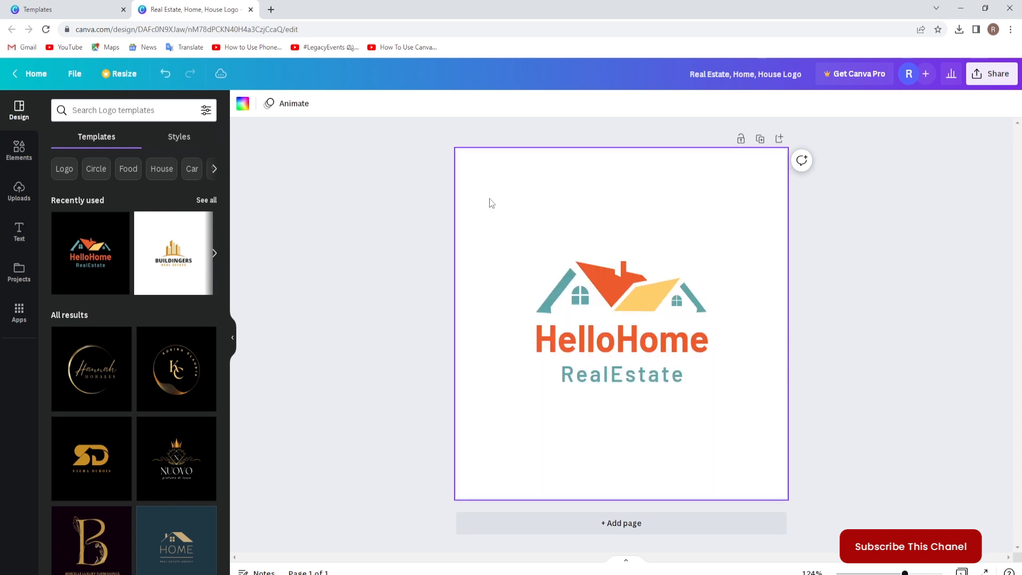
{"action": "left_click", "coordinate": [836, 294]}
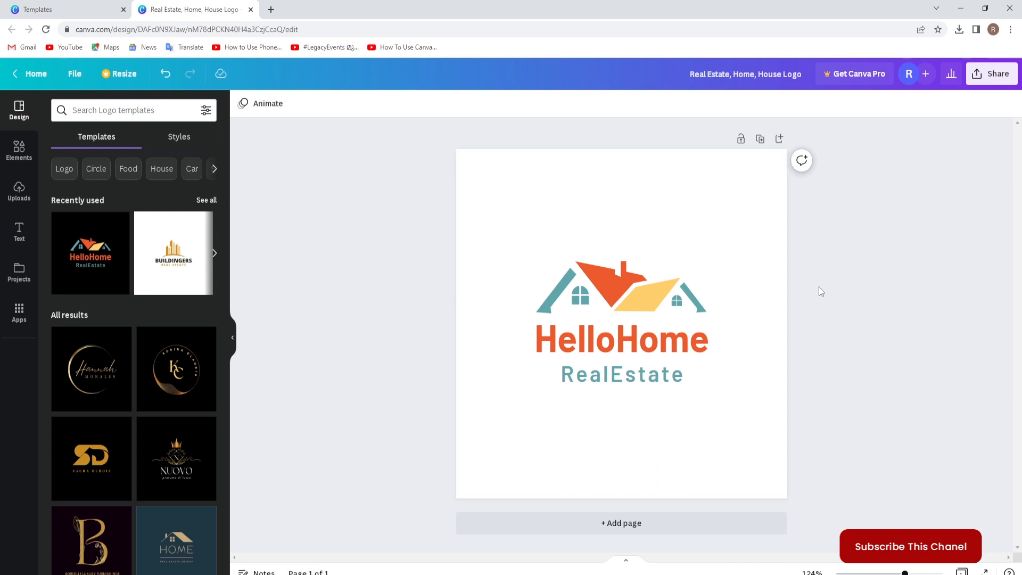
Recolor the orange roof with the chimney in the house graphic to light blue from the default solid colors.
{"action": "left_click", "coordinate": [595, 282]}
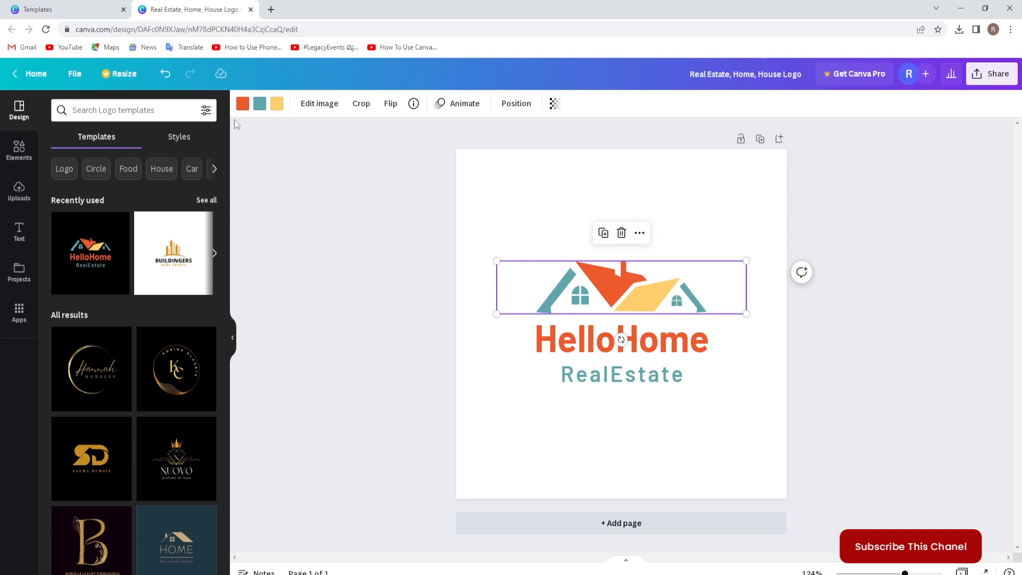
{"action": "left_click", "coordinate": [243, 105]}
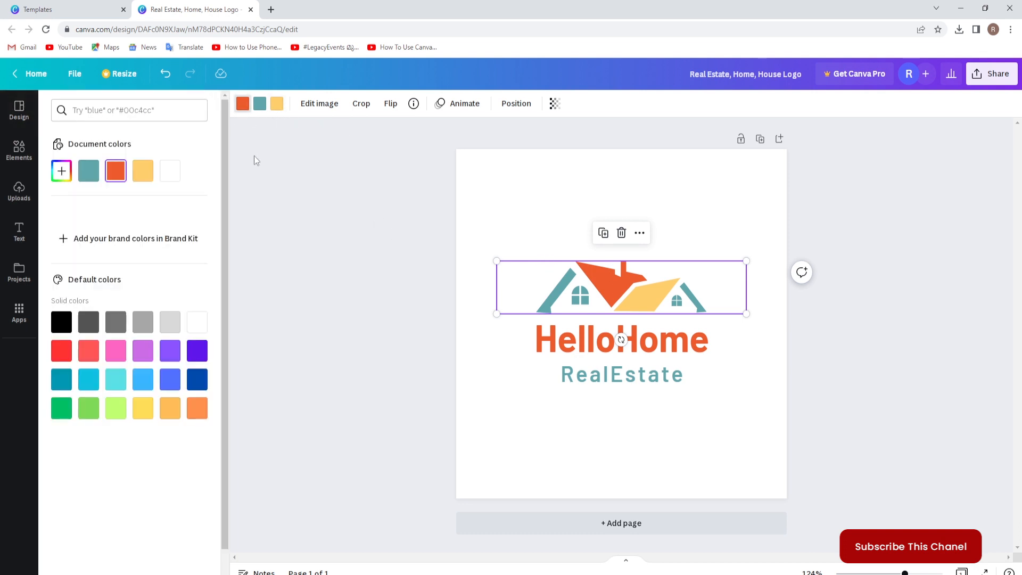
{"action": "left_click", "coordinate": [143, 381]}
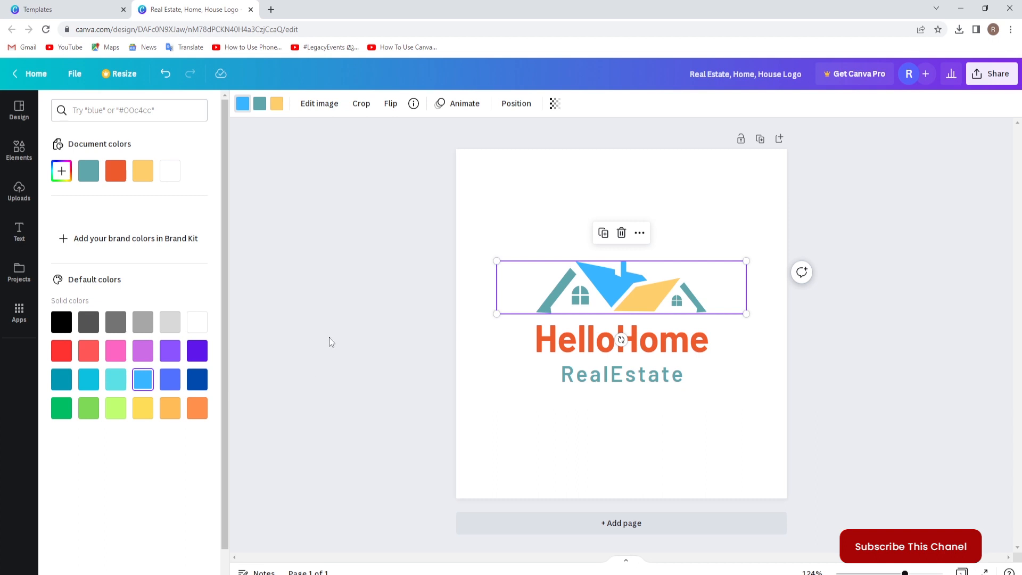
{"action": "left_click", "coordinate": [329, 337]}
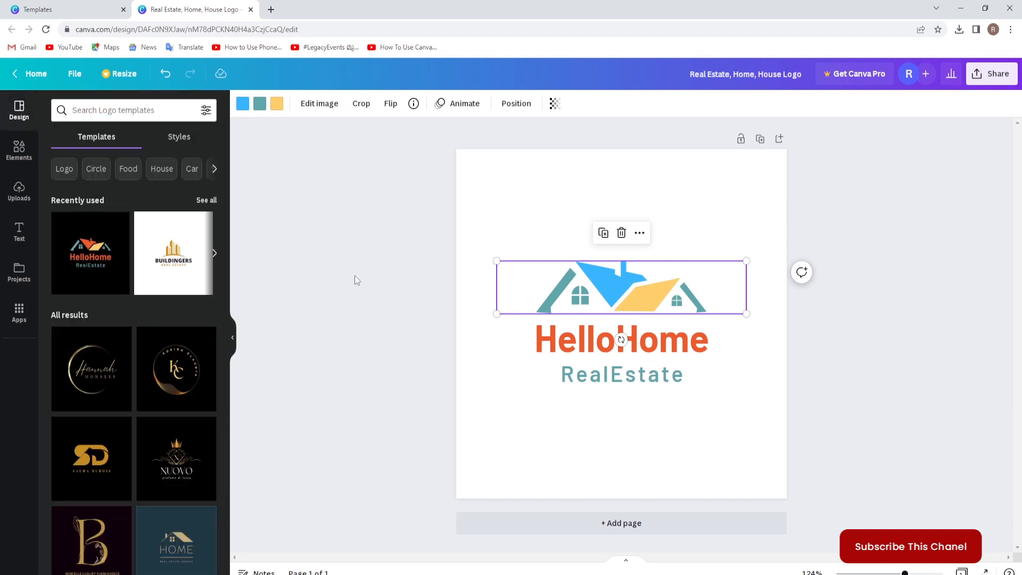
Recolor the yellow roof of the house graphic to red from the default solid colors and deselect the graphic.
{"action": "left_click", "coordinate": [277, 103]}
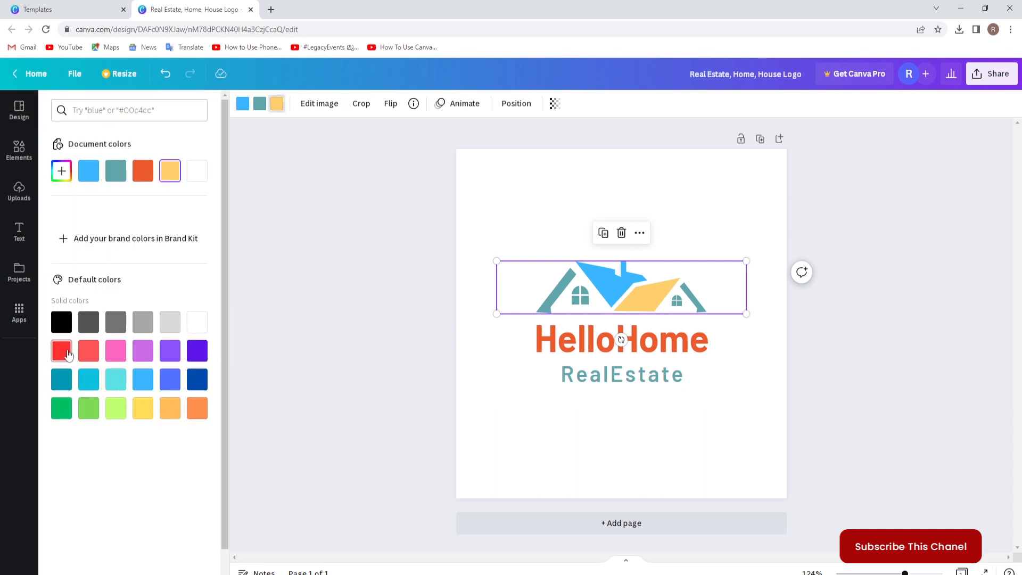
{"action": "left_click", "coordinate": [68, 351]}
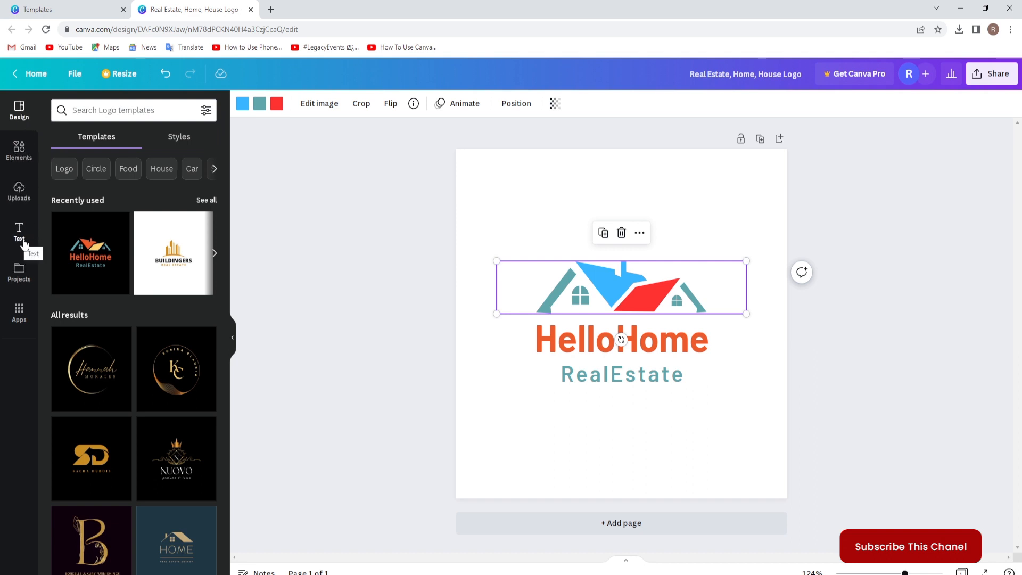
{"action": "mouse_move", "coordinate": [129, 231]}
{"action": "left_click", "coordinate": [832, 369]}
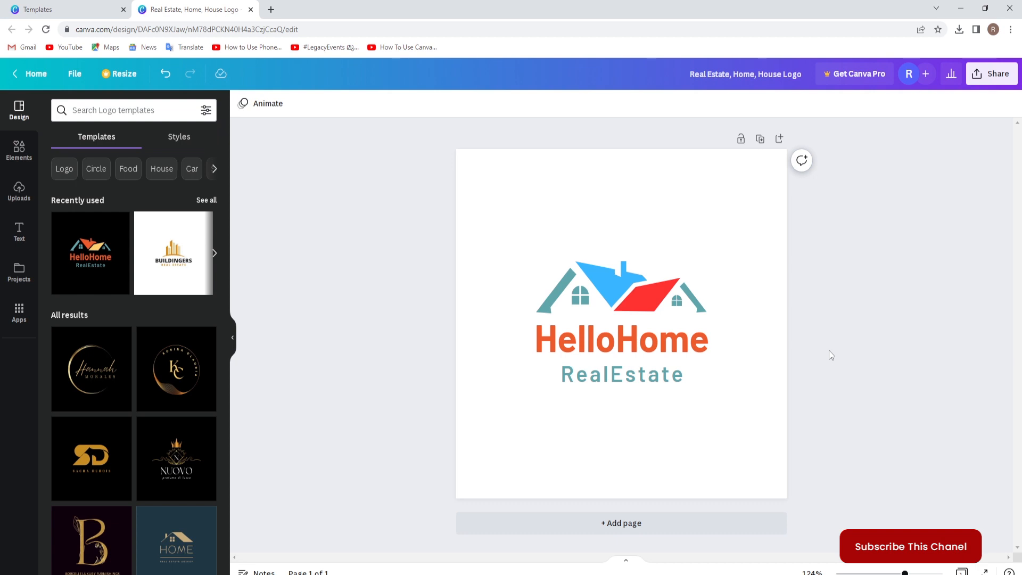
Search Google for "chat gpt" in a new browser tab and open OpenAI's ChatGPT page.
{"action": "left_click", "coordinate": [271, 9]}
{"action": "left_click", "coordinate": [420, 234]}
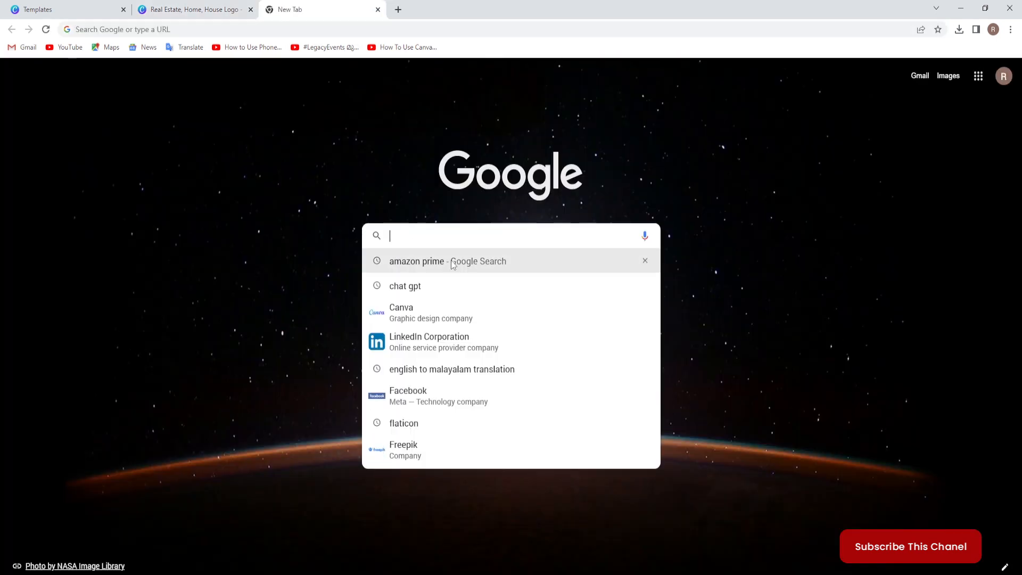
{"action": "left_click", "coordinate": [400, 291]}
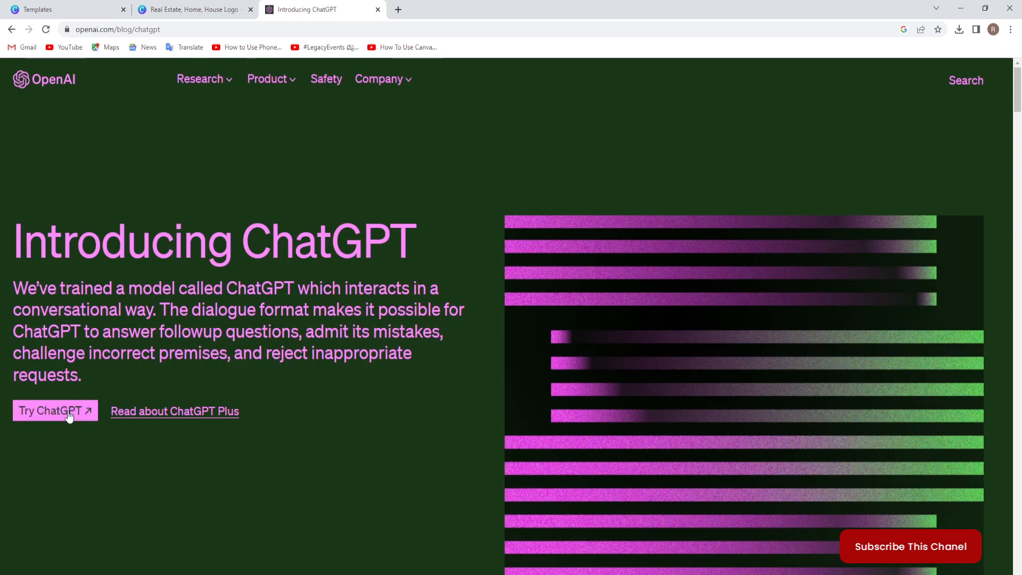
Open ChatGPT and submit the prompt "give me a name for a real estate company".
{"action": "left_click", "coordinate": [69, 416]}
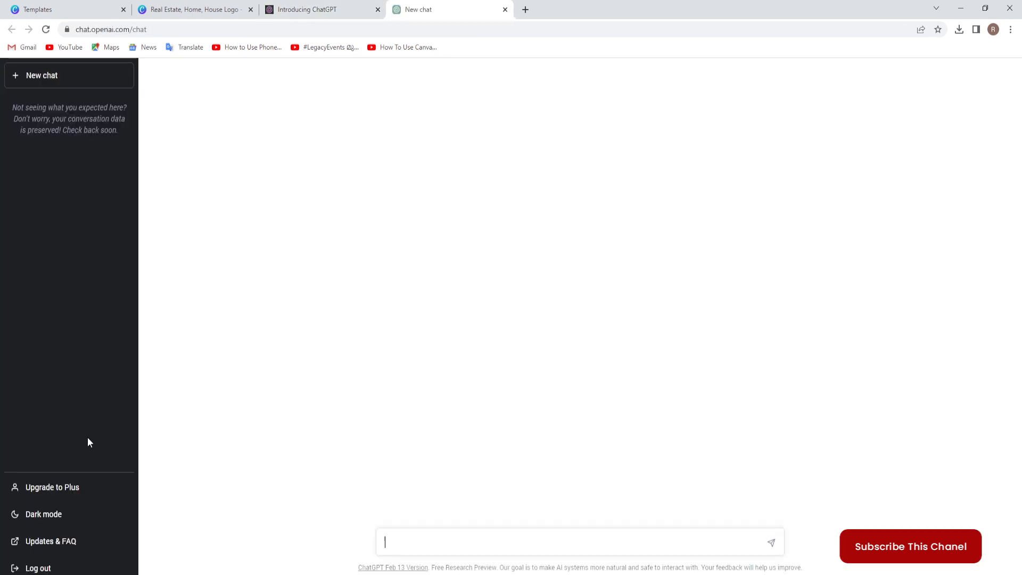
{"action": "left_click", "coordinate": [395, 532]}
{"action": "type", "text": "giv"}
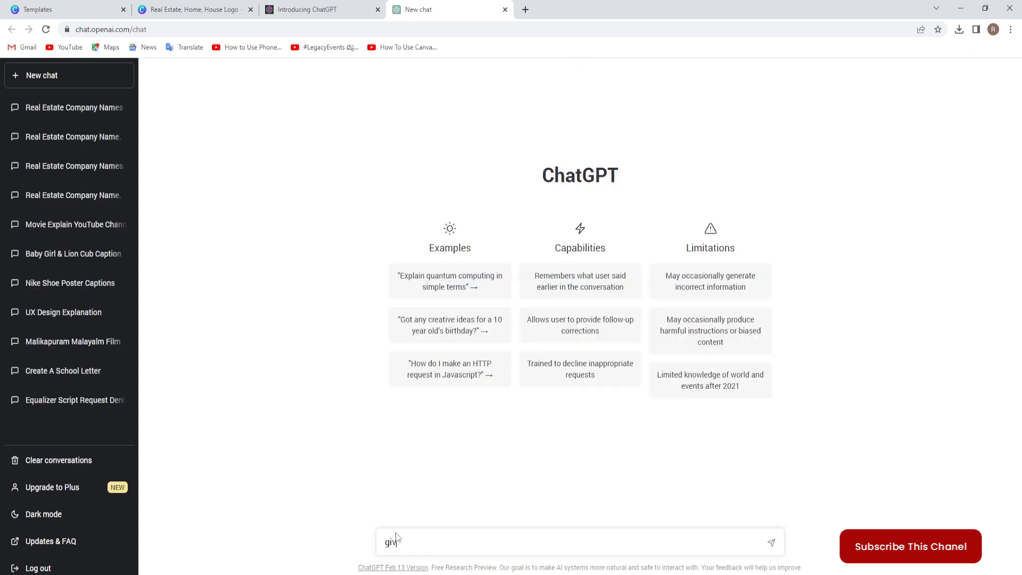
{"action": "type", "text": "e me a name for a re"}
{"action": "type", "text": "al estate company"}
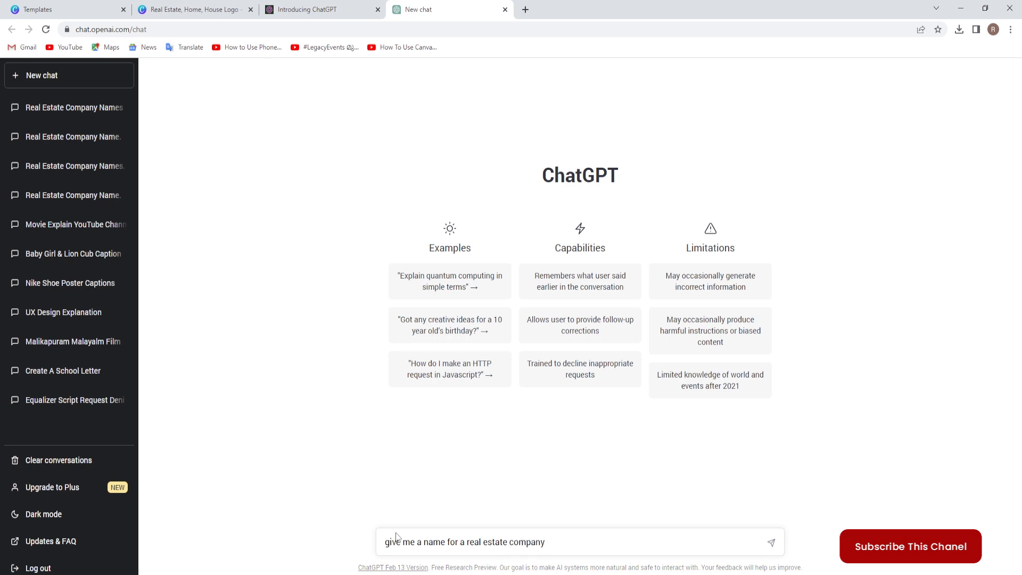
{"action": "key", "text": "Return"}
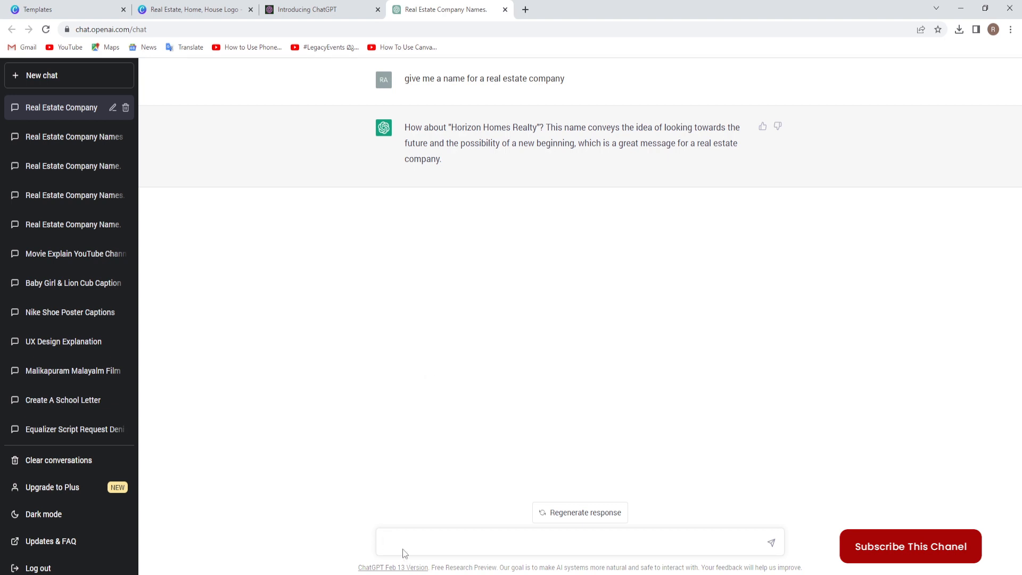
Ask ChatGPT for "more names" and highlight the suggestion "Blue Sky Real Estate" in the reply.
{"action": "type", "text": "more names"}
{"action": "key", "text": "Return"}
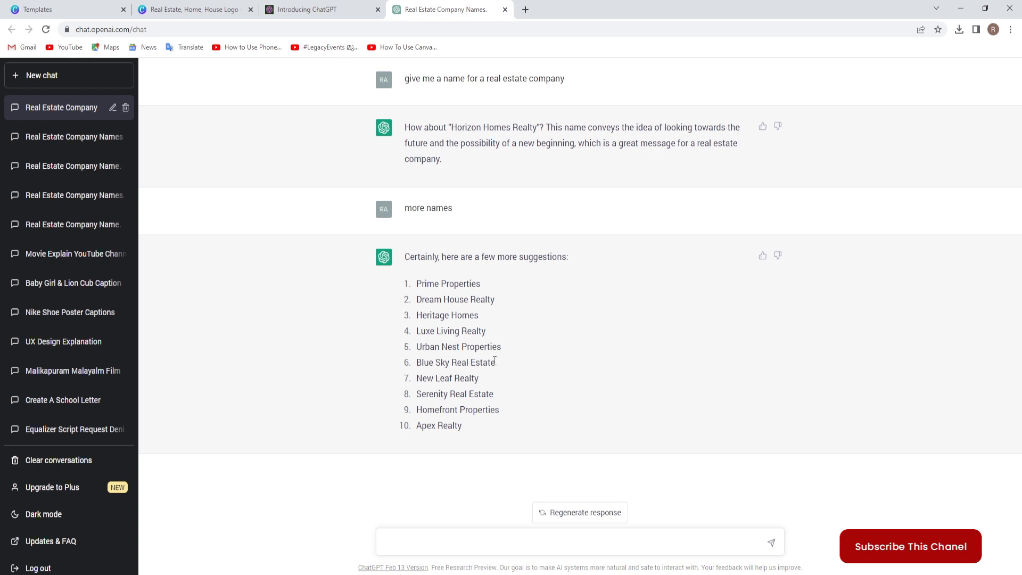
{"action": "left_click_drag", "start_coordinate": [418, 362], "coordinate": [496, 362]}
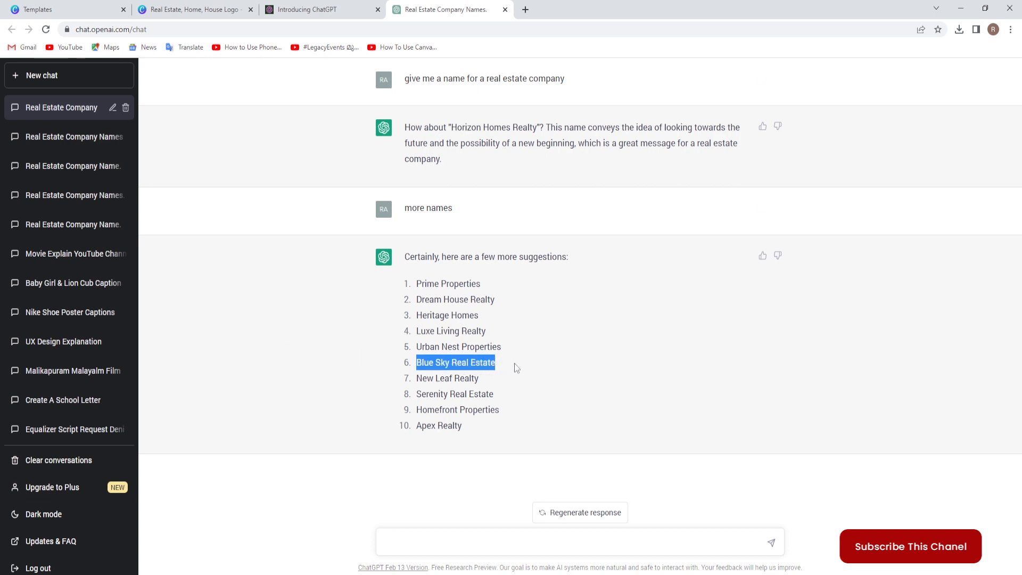
Switch to the Canva logo design and replace the HelloHome title text with "Blue Sky Real Estate".
{"action": "left_click", "coordinate": [189, 10]}
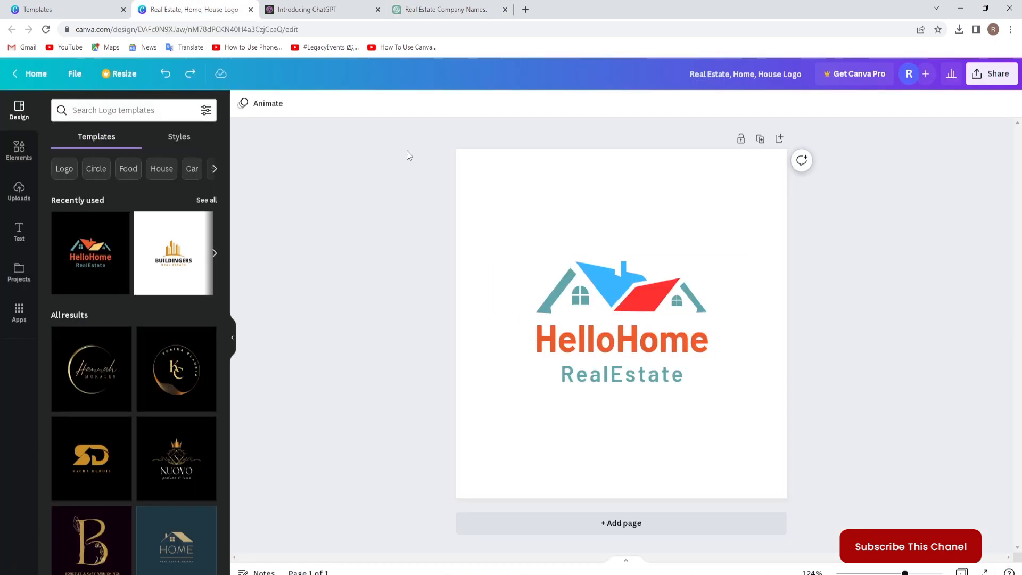
{"action": "left_click", "coordinate": [428, 9]}
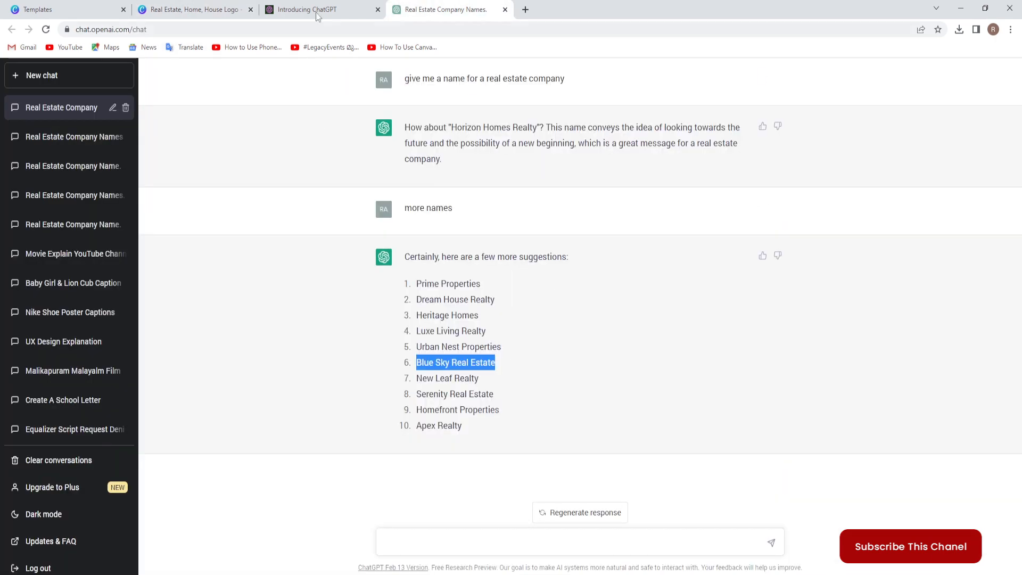
{"action": "left_click", "coordinate": [223, 9]}
{"action": "double_click", "coordinate": [587, 342]}
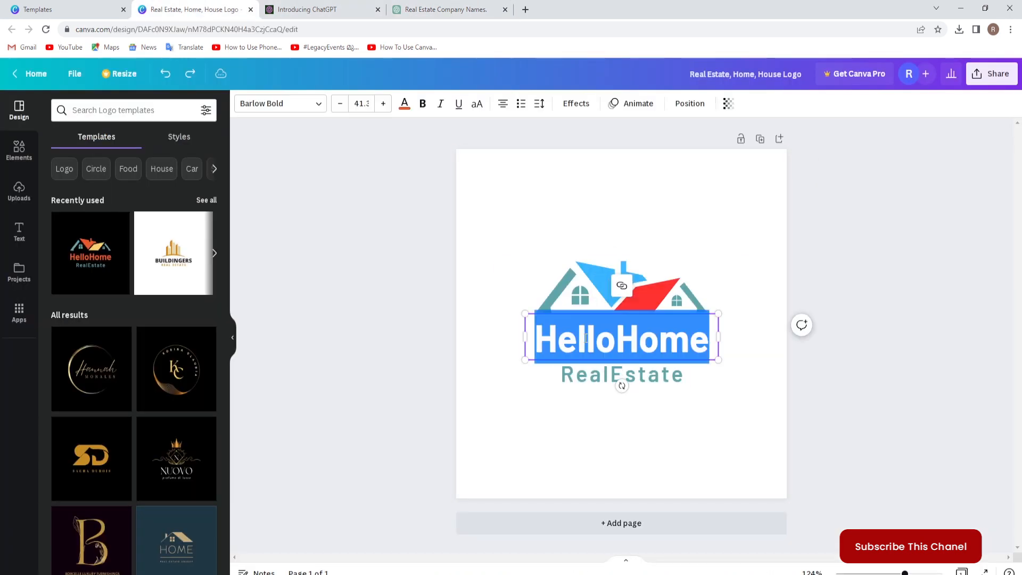
{"action": "type", "text": "B"}
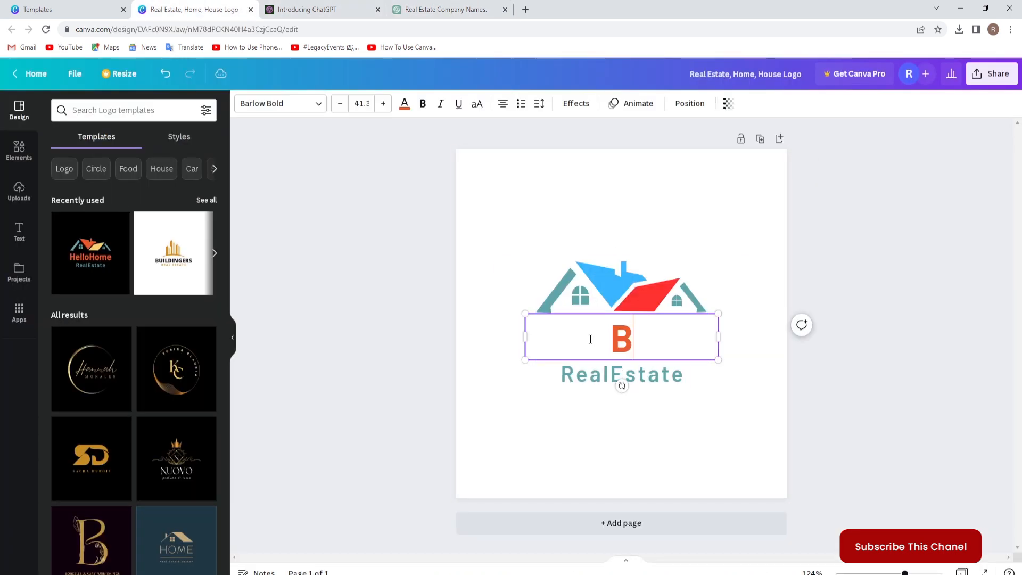
{"action": "type", "text": "lue Sky"}
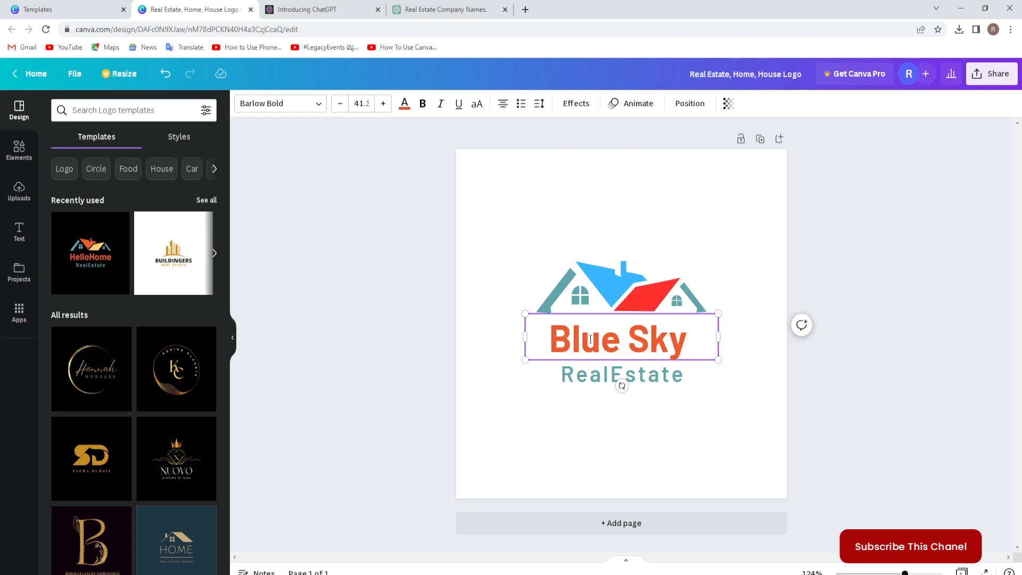
{"action": "type", "text": " Real"}
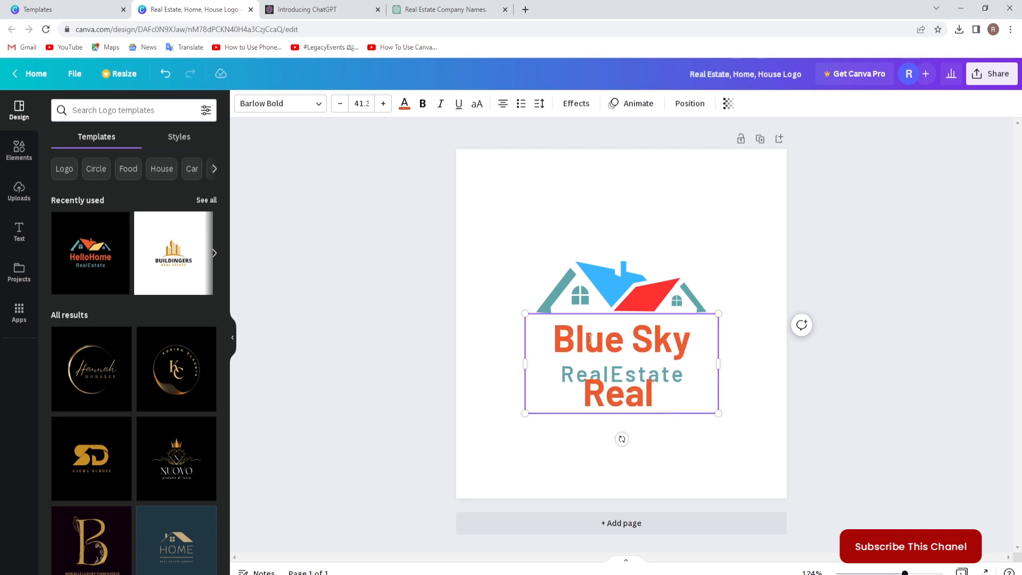
{"action": "type", "text": " Estate"}
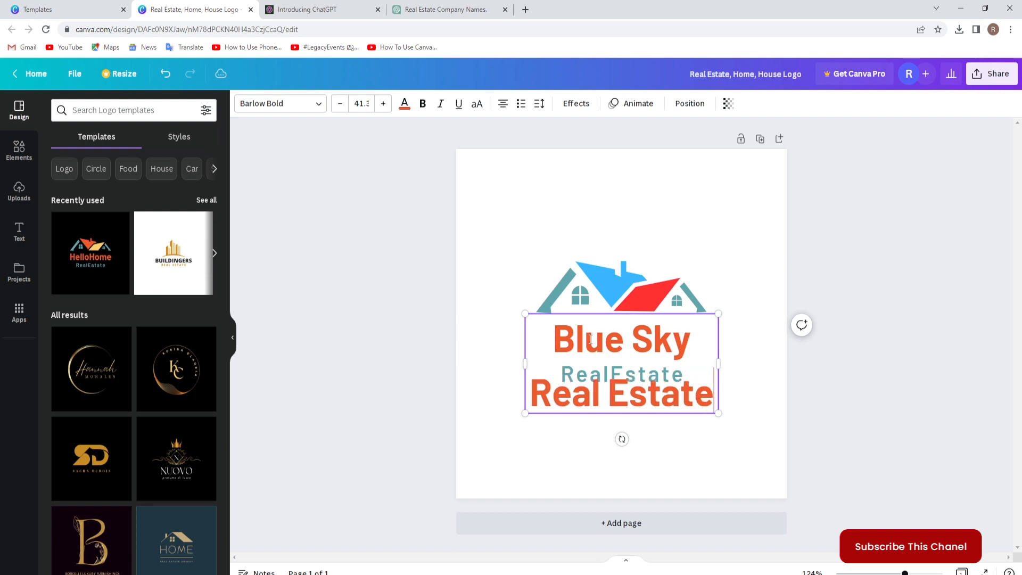
Set the title's font size to 28 and widen its text box so the name fits on one line.
{"action": "left_click_drag", "start_coordinate": [711, 407], "coordinate": [384, 141]}
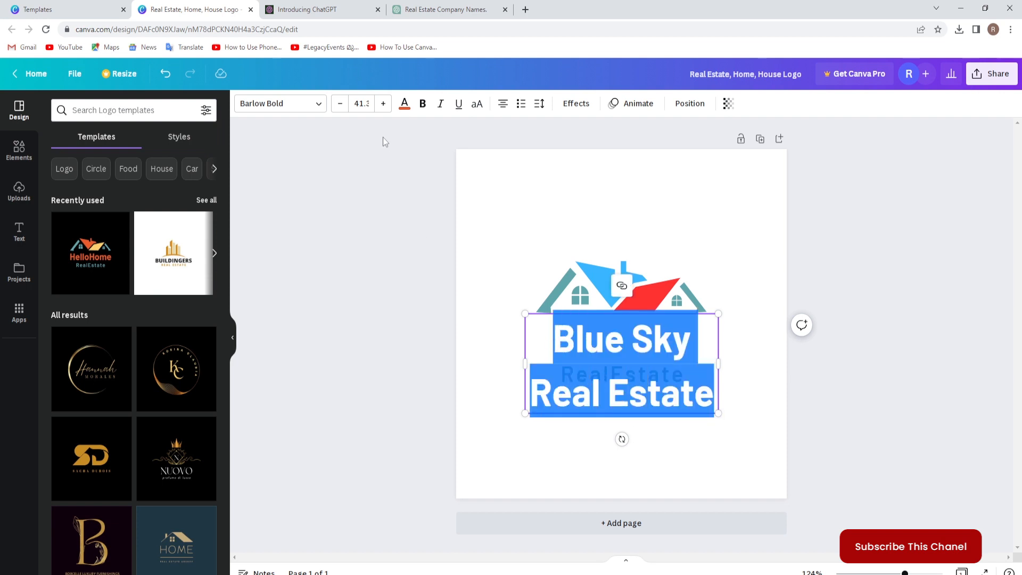
{"action": "left_click", "coordinate": [367, 105]}
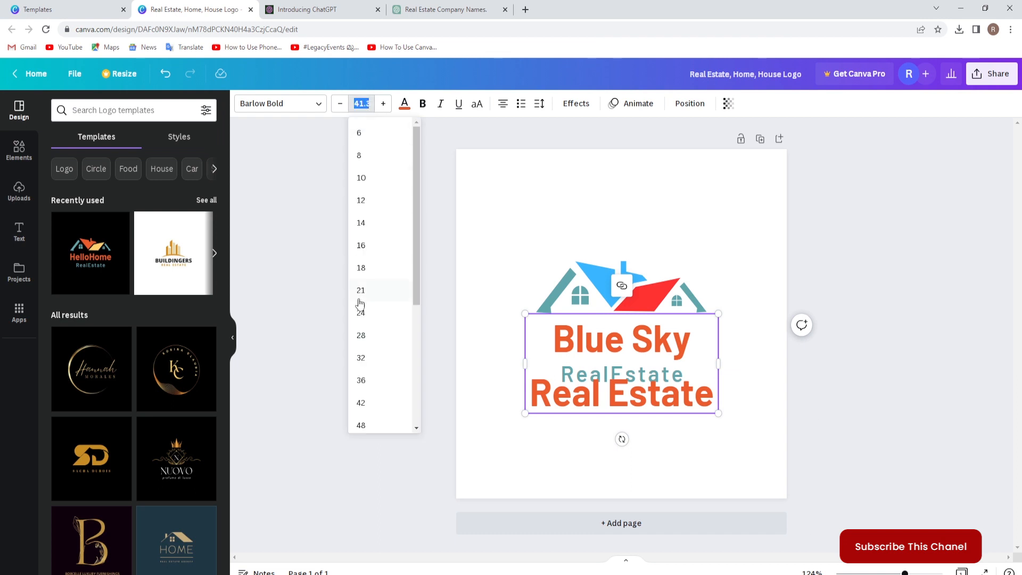
{"action": "left_click", "coordinate": [362, 335]}
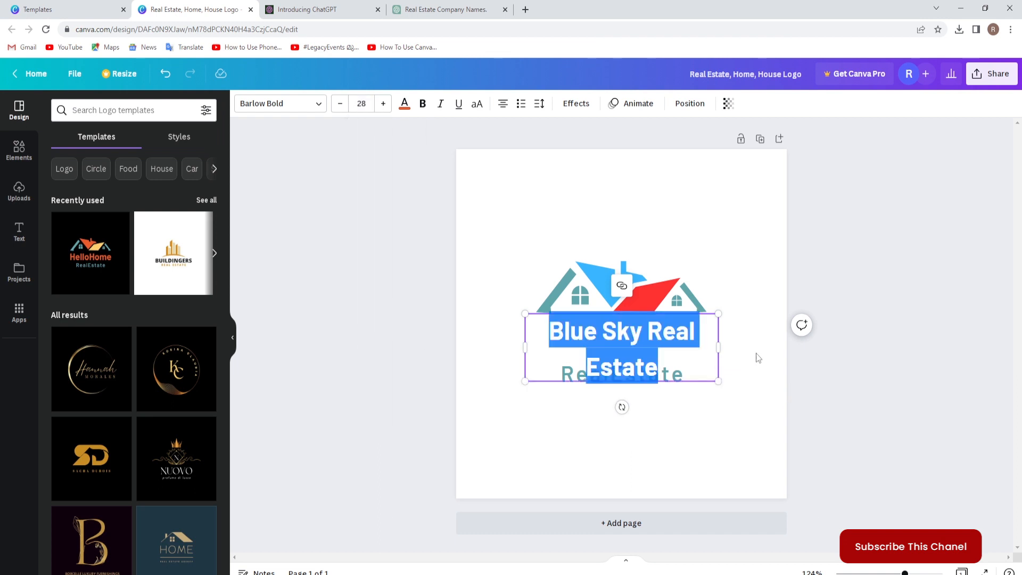
{"action": "left_click_drag", "start_coordinate": [718, 347], "coordinate": [755, 348]}
{"action": "left_click", "coordinate": [850, 373]}
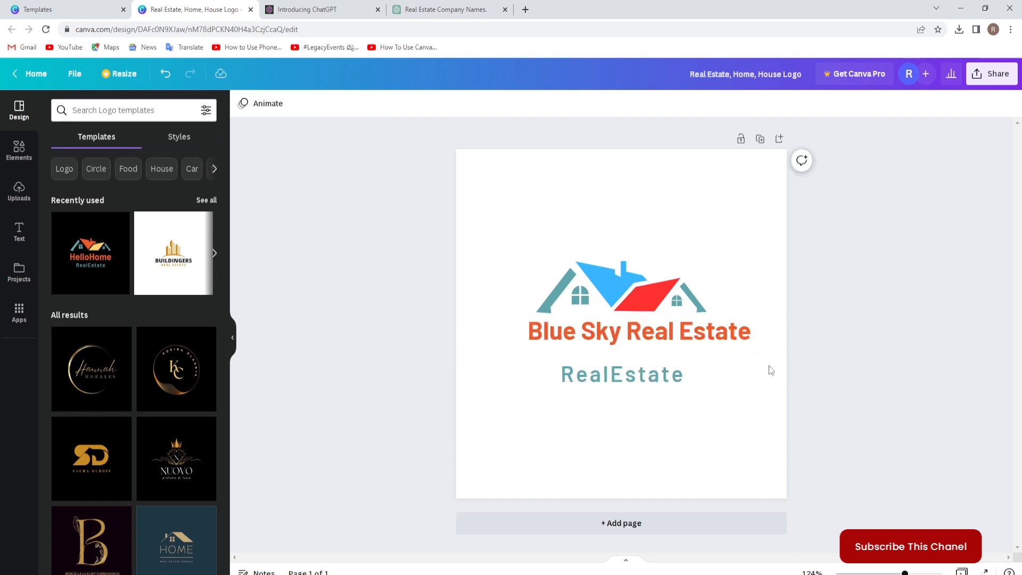
Align the Blue Sky Real Estate title to the middle and center of the page.
{"action": "left_click", "coordinate": [713, 340]}
{"action": "left_click", "coordinate": [689, 103]}
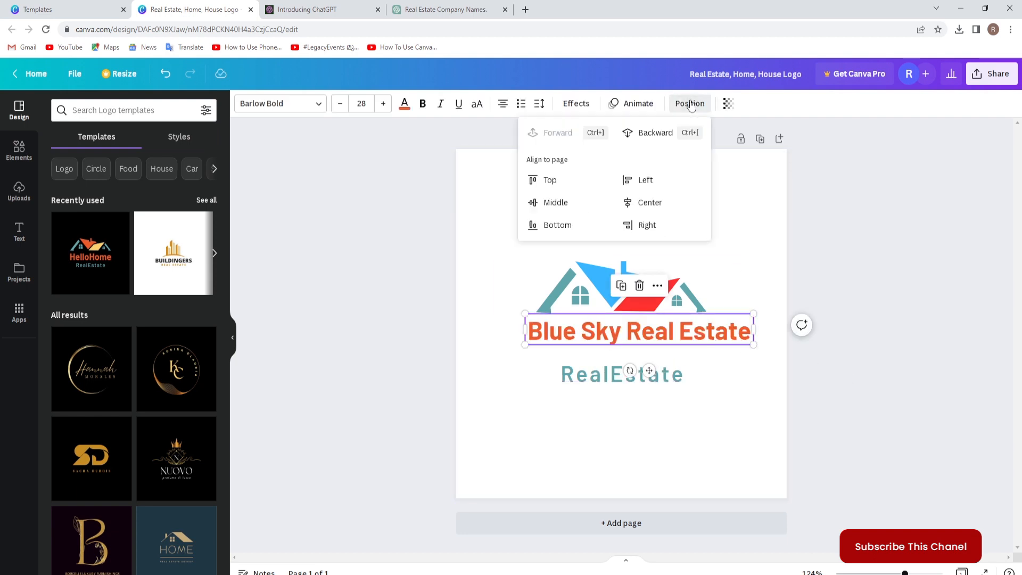
{"action": "left_click", "coordinate": [555, 207]}
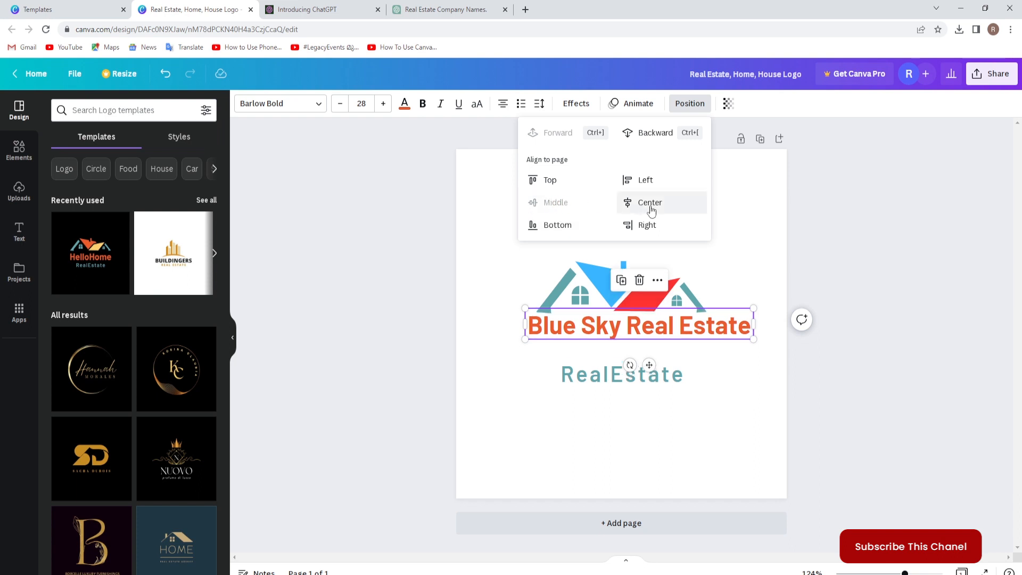
{"action": "left_click", "coordinate": [649, 203]}
{"action": "left_click", "coordinate": [849, 458]}
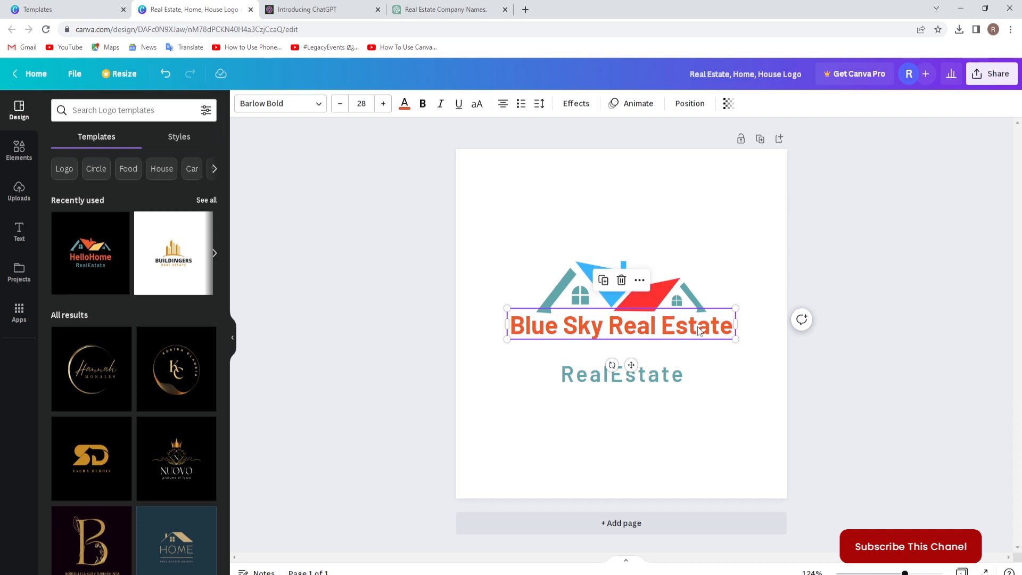
{"action": "left_click", "coordinate": [826, 365]}
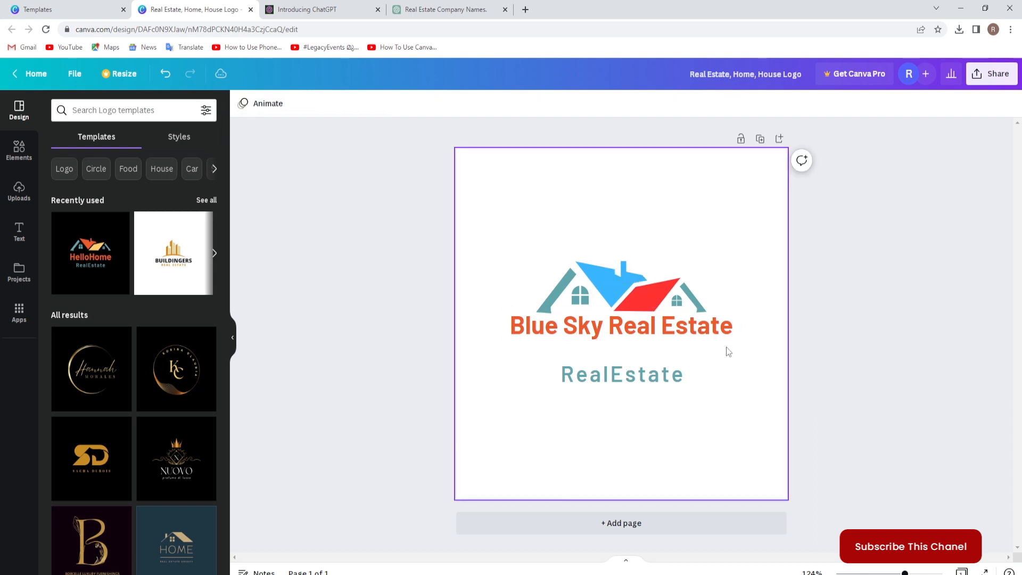
Move the title slightly down so it sits just below the house graphic.
{"action": "left_click", "coordinate": [693, 334]}
{"action": "left_click_drag", "start_coordinate": [693, 334], "coordinate": [693, 335]}
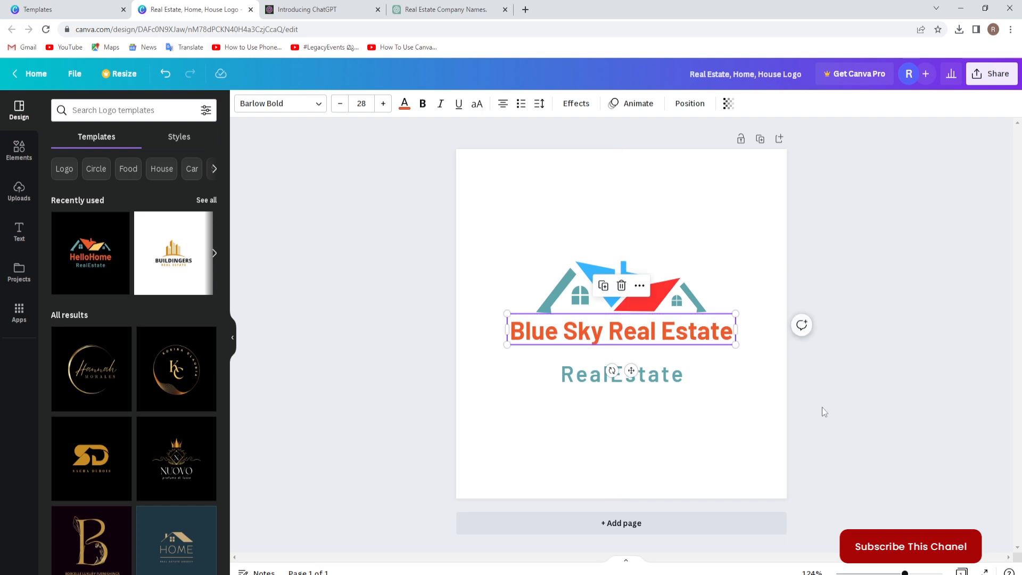
{"action": "left_click", "coordinate": [809, 406]}
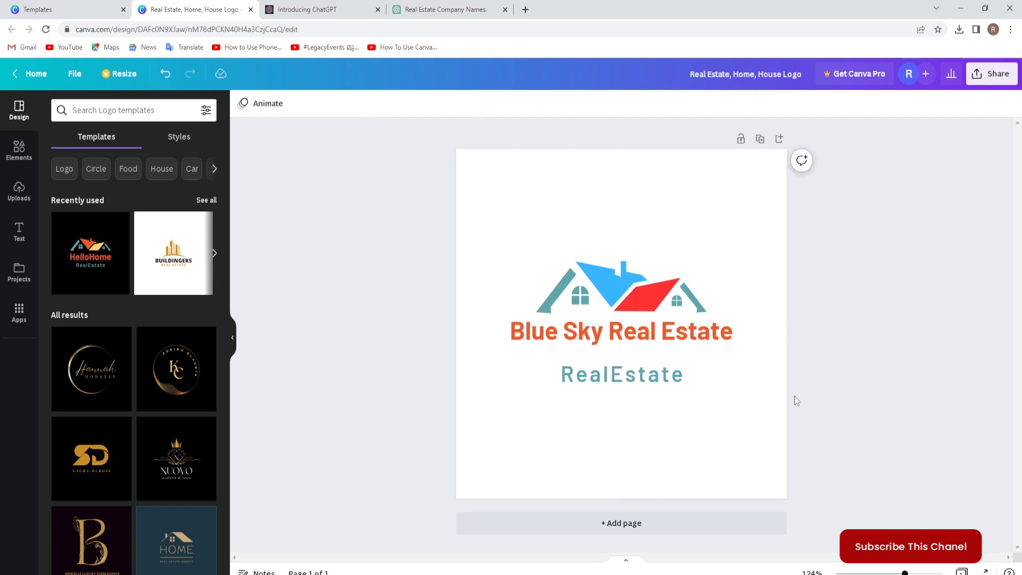
Recolor the whole Blue Sky Real Estate title to light blue from the default solid colors and deselect it.
{"action": "left_click", "coordinate": [596, 340]}
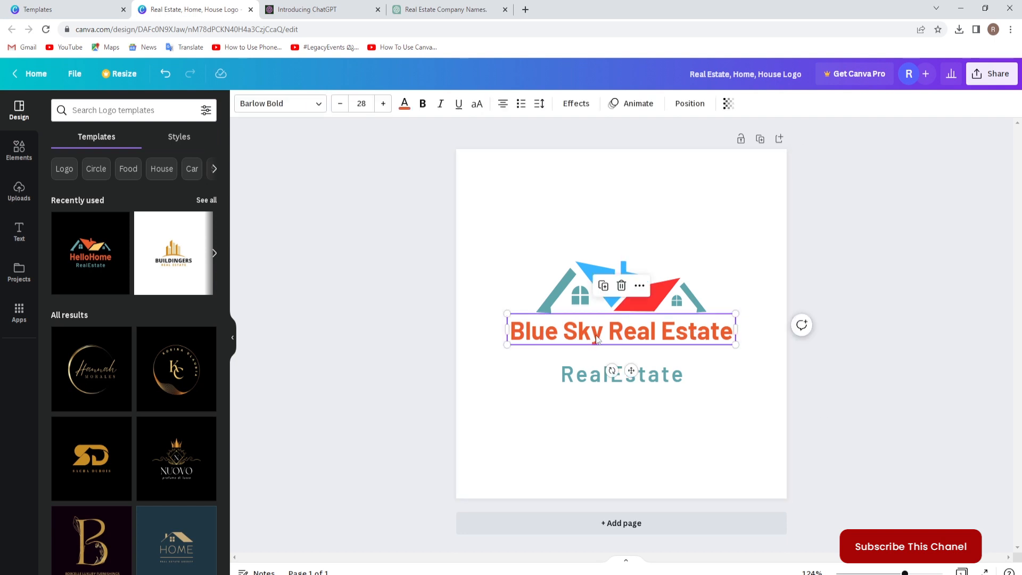
{"action": "double_click", "coordinate": [596, 336]}
{"action": "left_click_drag", "start_coordinate": [511, 330], "coordinate": [713, 345]}
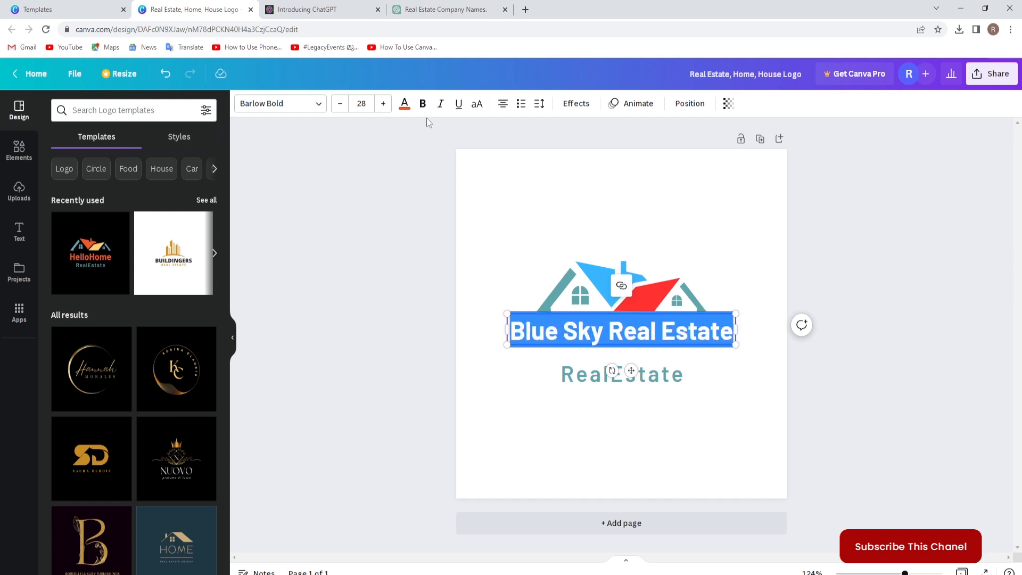
{"action": "left_click", "coordinate": [451, 11]}
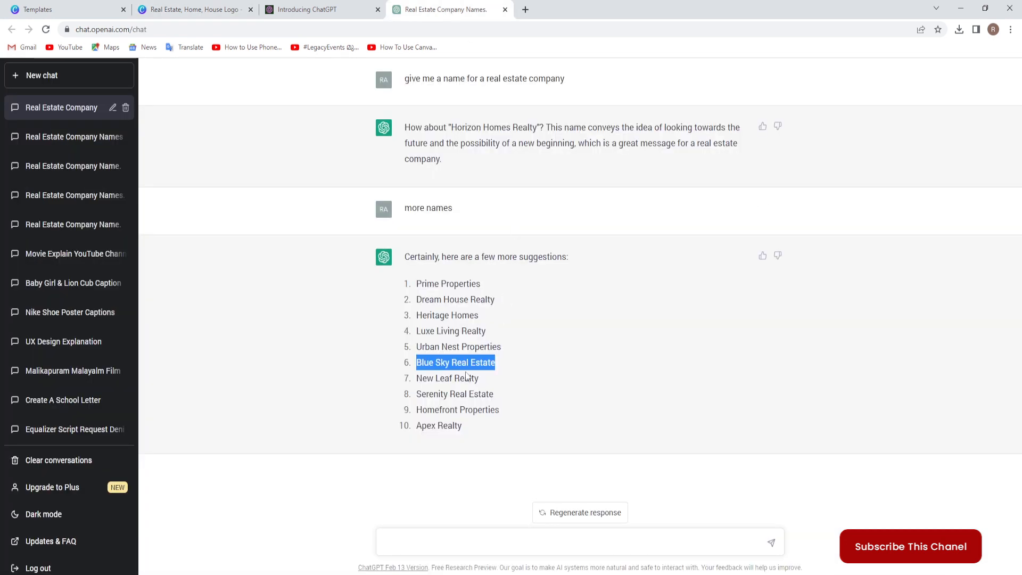
{"action": "left_click", "coordinate": [211, 11]}
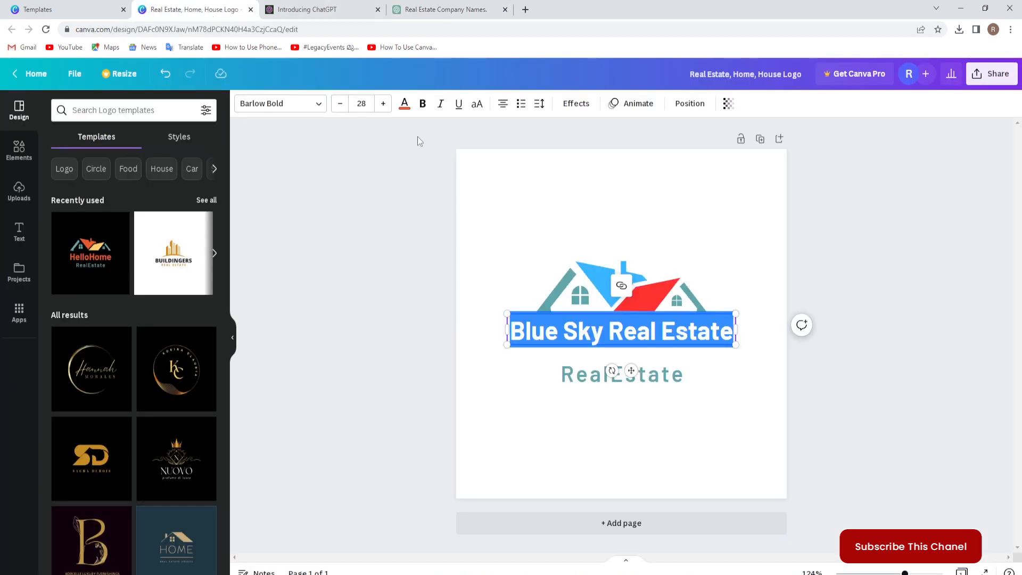
{"action": "left_click", "coordinate": [405, 103]}
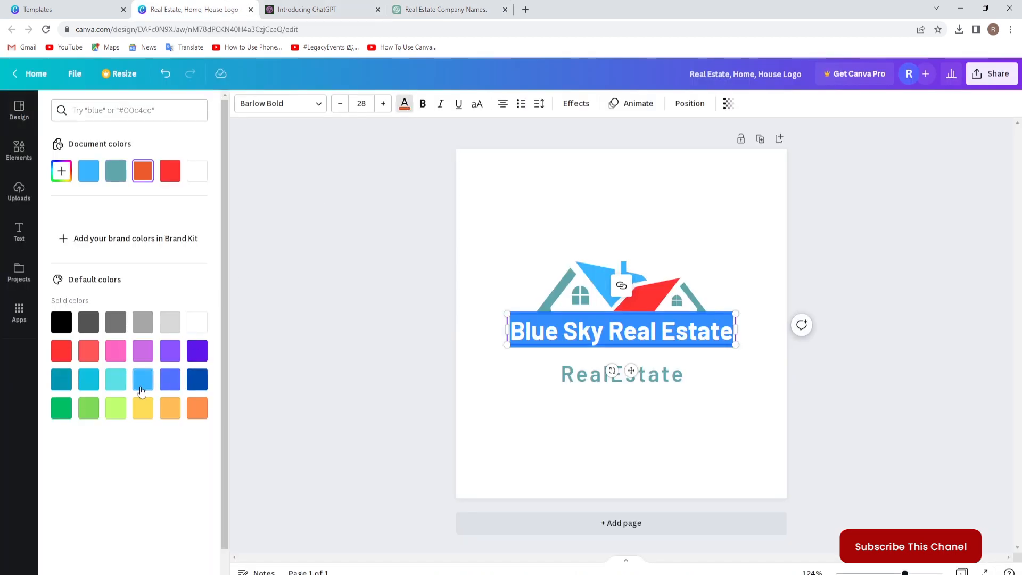
{"action": "left_click", "coordinate": [142, 389]}
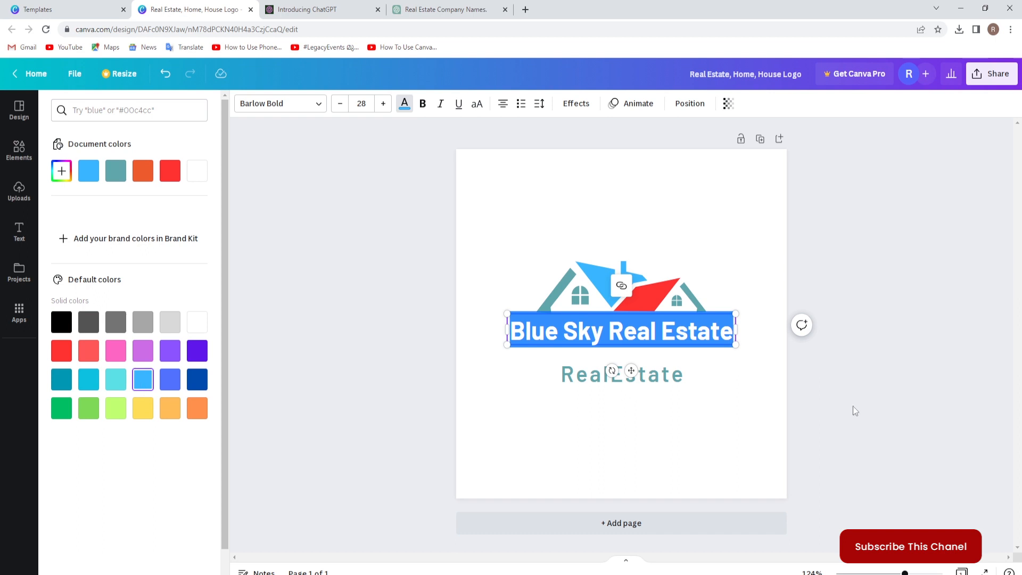
{"action": "key", "text": "Escape"}
{"action": "left_click", "coordinate": [846, 404]}
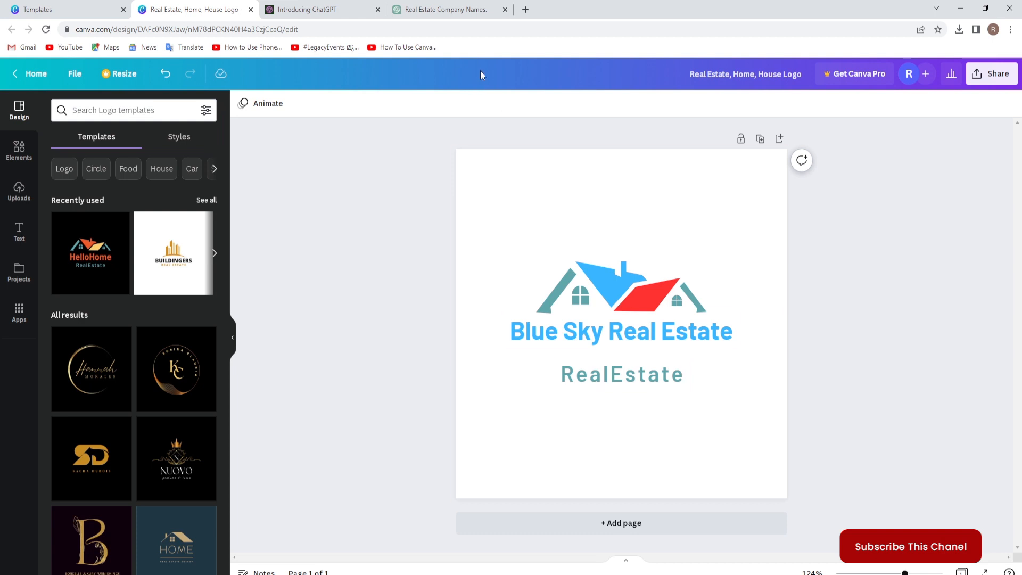
Switch to the ChatGPT conversation and submit the prompt "give me a caption for this company".
{"action": "left_click", "coordinate": [462, 11]}
{"action": "left_click", "coordinate": [391, 543]}
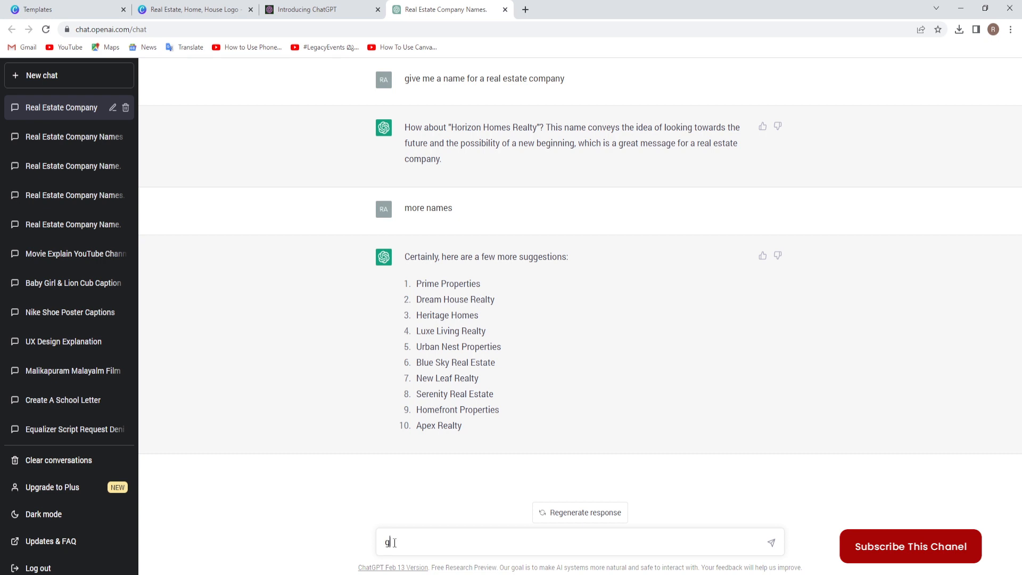
{"action": "type", "text": "give me a cap"}
{"action": "type", "text": "tion for this"}
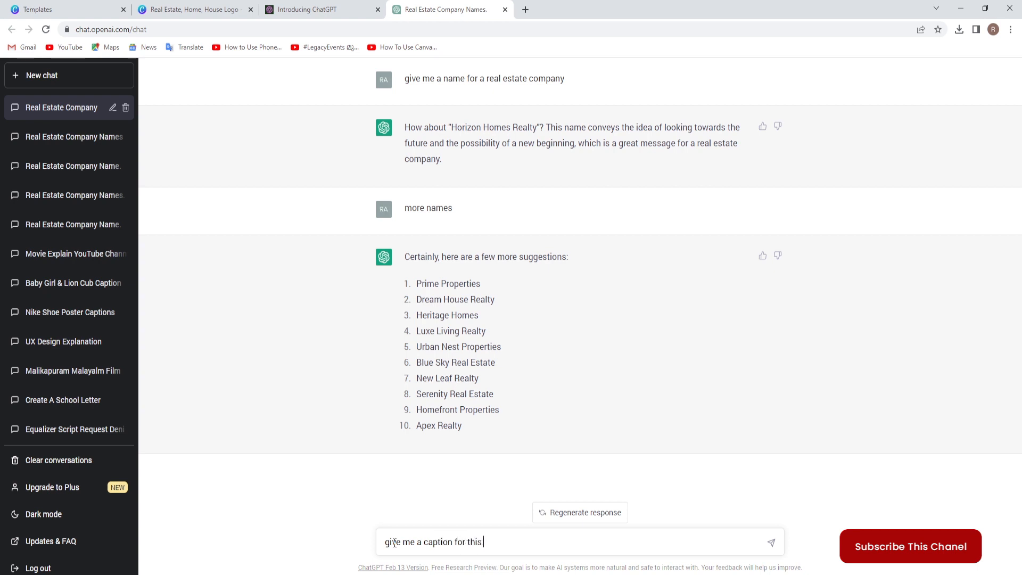
{"action": "type", "text": " company"}
{"action": "key", "text": "Return"}
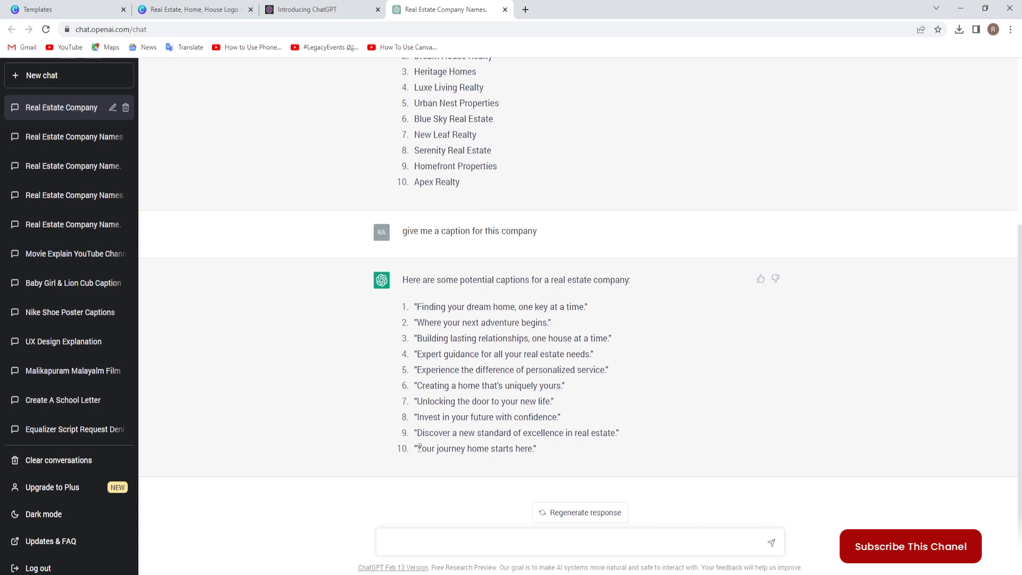
Copy the ChatGPT caption "Your journey home starts here" and replace the RealEstate text in the Canva logo with it.
{"action": "left_click_drag", "start_coordinate": [420, 449], "coordinate": [533, 448]}
{"action": "key", "text": "ctrl+c"}
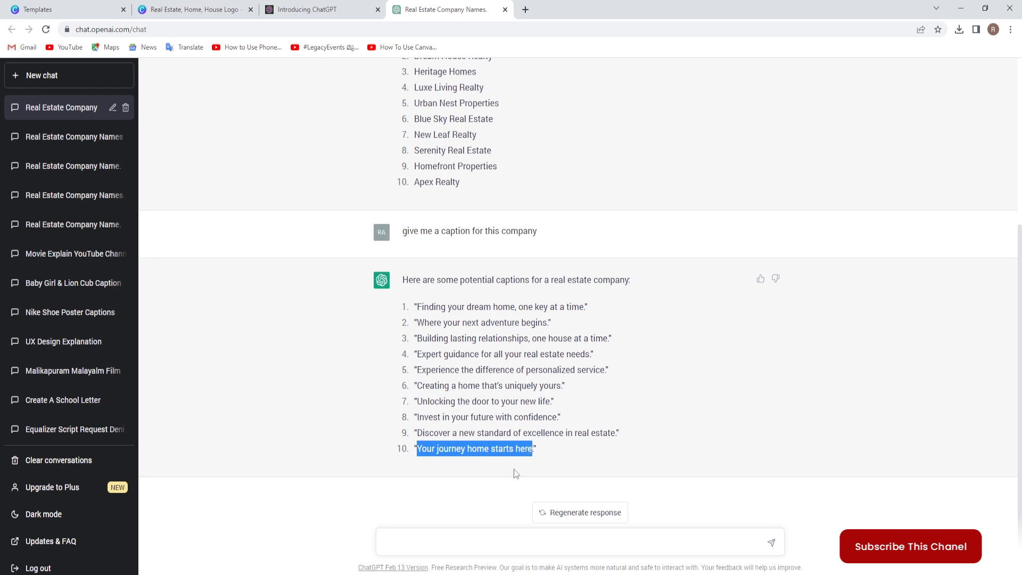
{"action": "left_click", "coordinate": [202, 11]}
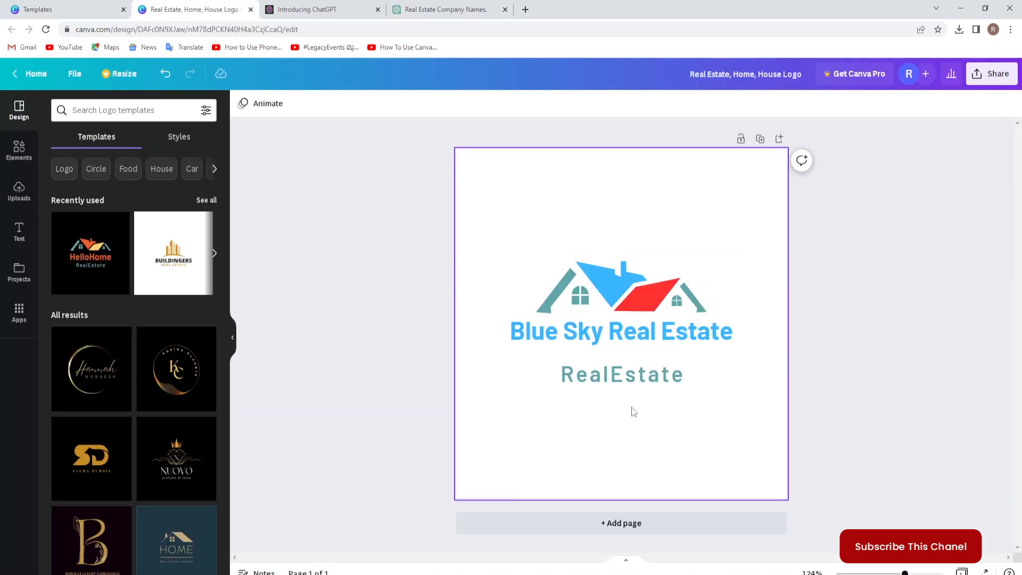
{"action": "double_click", "coordinate": [620, 377]}
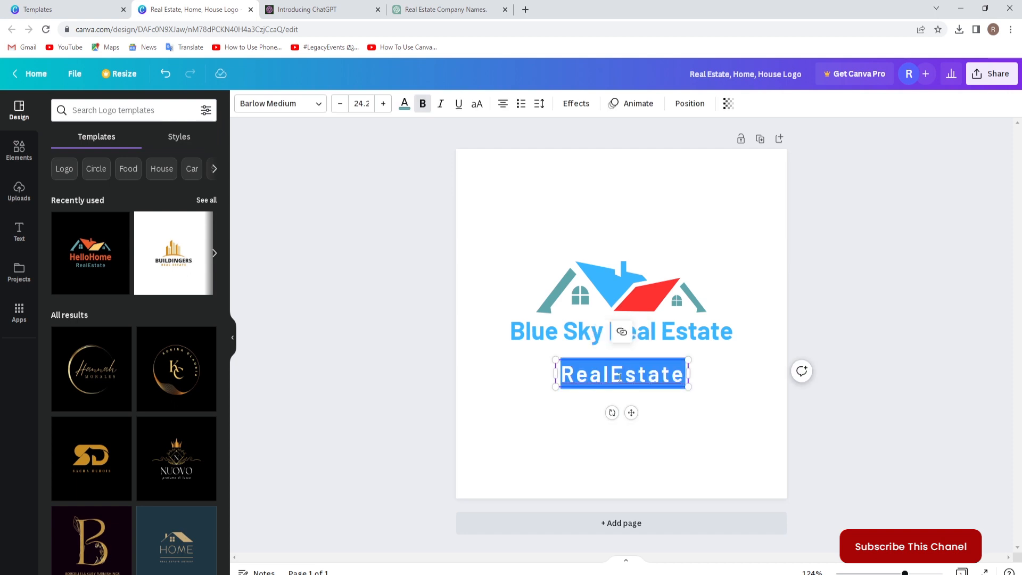
{"action": "key", "text": "ctrl+v"}
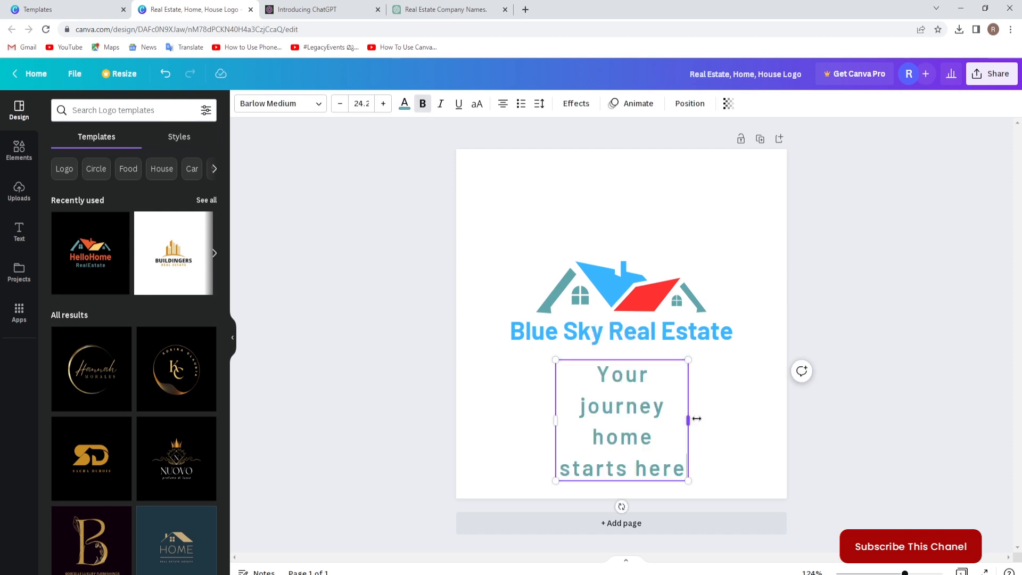
Widen the caption's text box and set the caption's font size to 16 so it fits on one line.
{"action": "left_click_drag", "start_coordinate": [690, 420], "coordinate": [869, 422]}
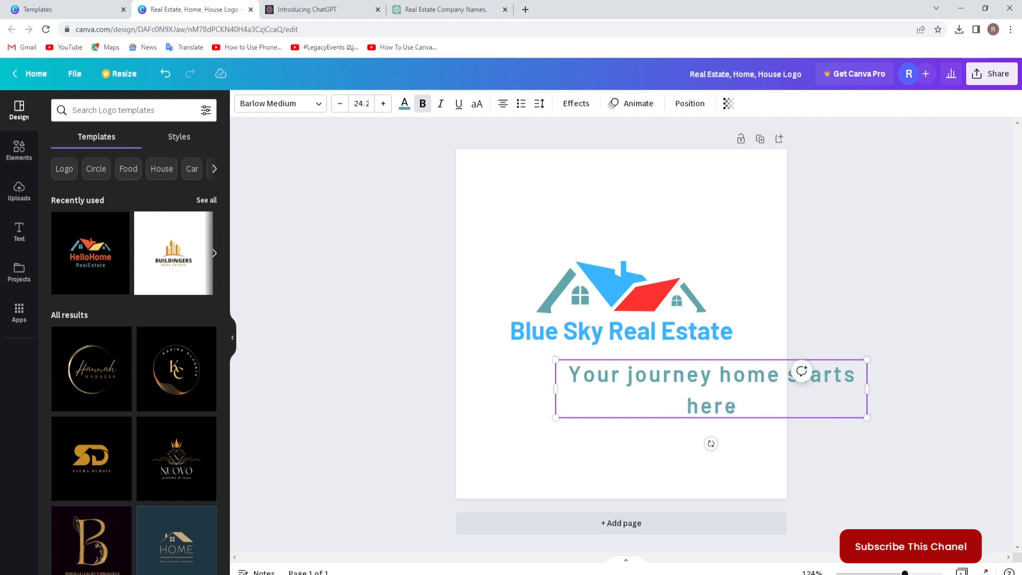
{"action": "left_click_drag", "start_coordinate": [573, 369], "coordinate": [738, 407]}
{"action": "left_click", "coordinate": [361, 102]}
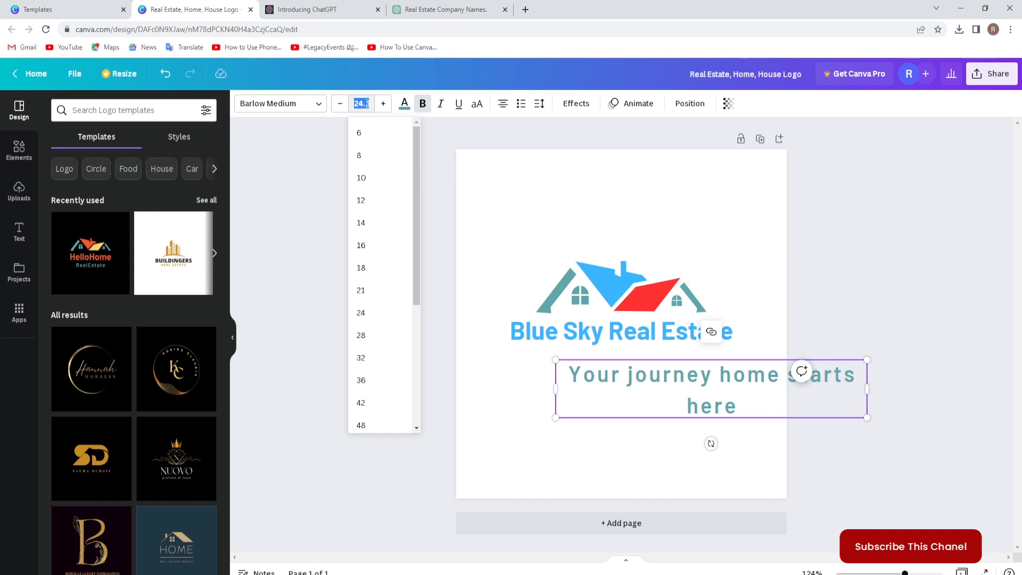
{"action": "type", "text": "16"}
{"action": "key", "text": "Return"}
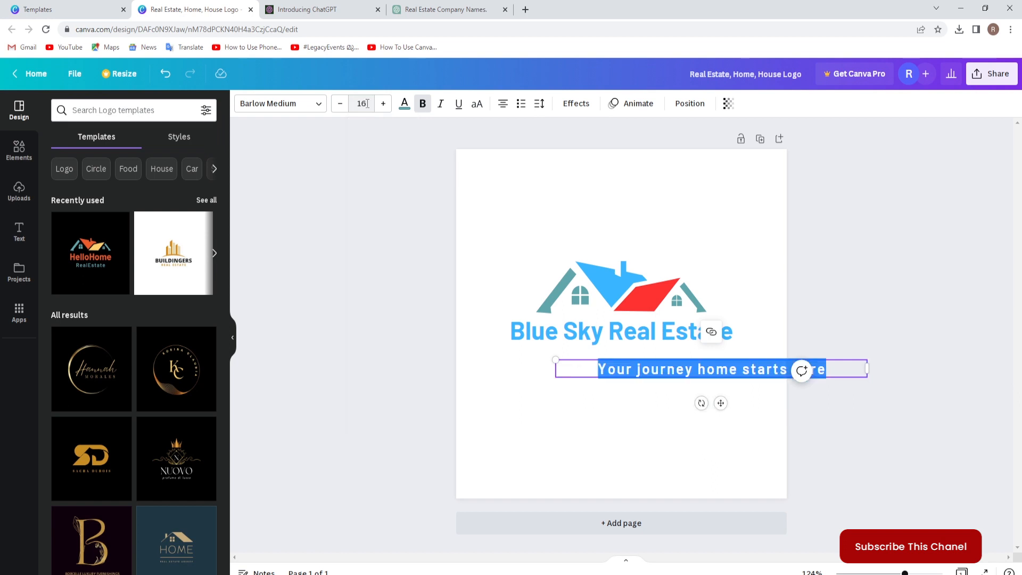
{"action": "left_click", "coordinate": [871, 333]}
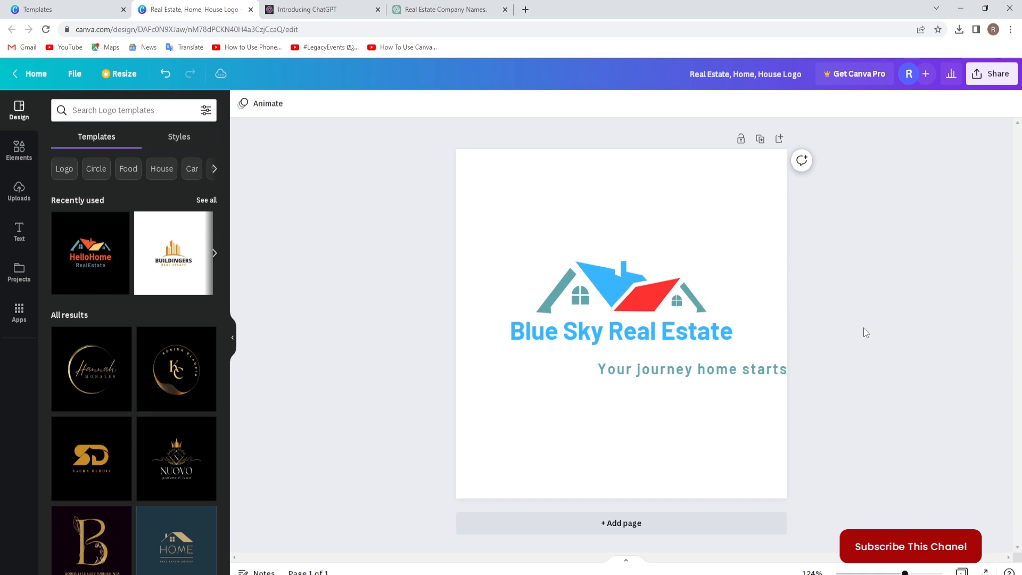
Center the caption horizontally on the page.
{"action": "left_click", "coordinate": [719, 369]}
{"action": "left_click", "coordinate": [689, 104]}
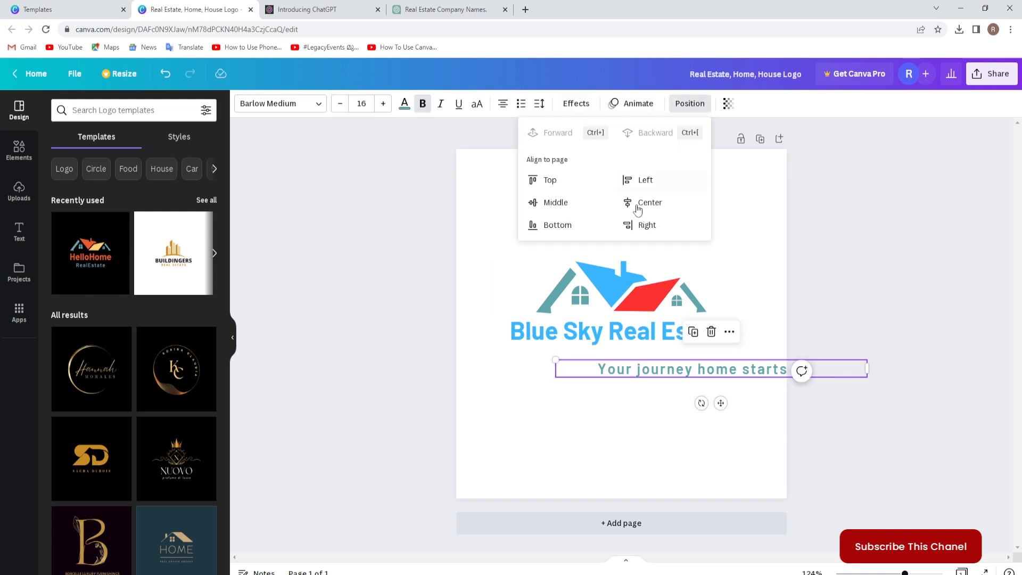
{"action": "left_click", "coordinate": [649, 202]}
{"action": "left_click", "coordinate": [851, 336]}
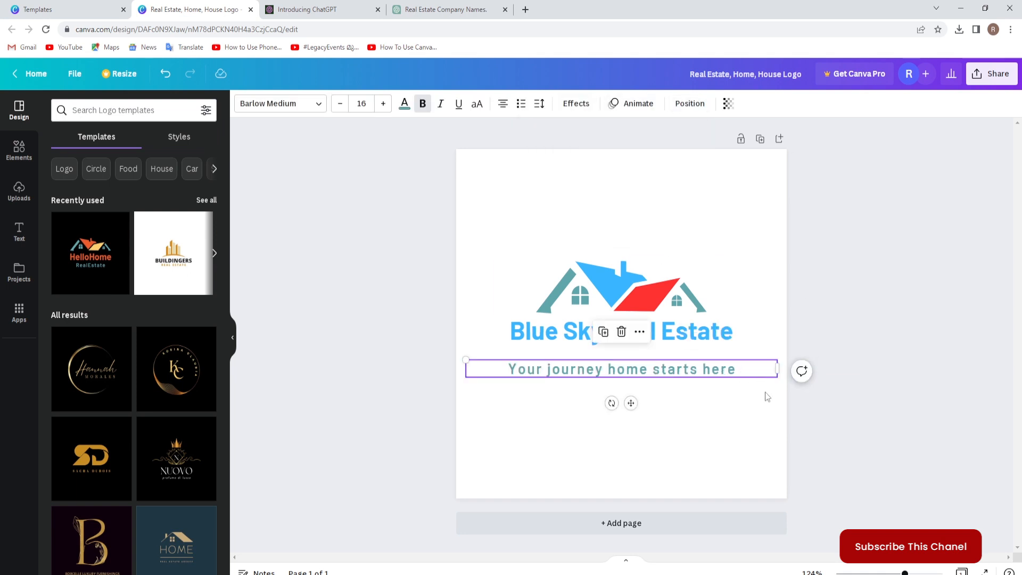
Move the caption up so it sits directly below the Blue Sky Real Estate title.
{"action": "left_click", "coordinate": [757, 393]}
{"action": "left_click", "coordinate": [730, 373]}
{"action": "key", "text": "Up"}
{"action": "key", "text": "Up"}
{"action": "key", "text": "Up"}
{"action": "key", "text": "Up"}
{"action": "key", "text": "Up"}
{"action": "key", "text": "Up"}
{"action": "key", "text": "Up"}
{"action": "key", "text": "Up"}
{"action": "key", "text": "Up"}
{"action": "key", "text": "Up"}
{"action": "key", "text": "Up"}
{"action": "key", "text": "Up"}
{"action": "key", "text": "Up"}
{"action": "key", "text": "Up"}
{"action": "key", "text": "Up"}
{"action": "key", "text": "Up"}
{"action": "key", "text": "Up"}
{"action": "key", "text": "Up"}
{"action": "key", "text": "Up"}
{"action": "key", "text": "Up"}
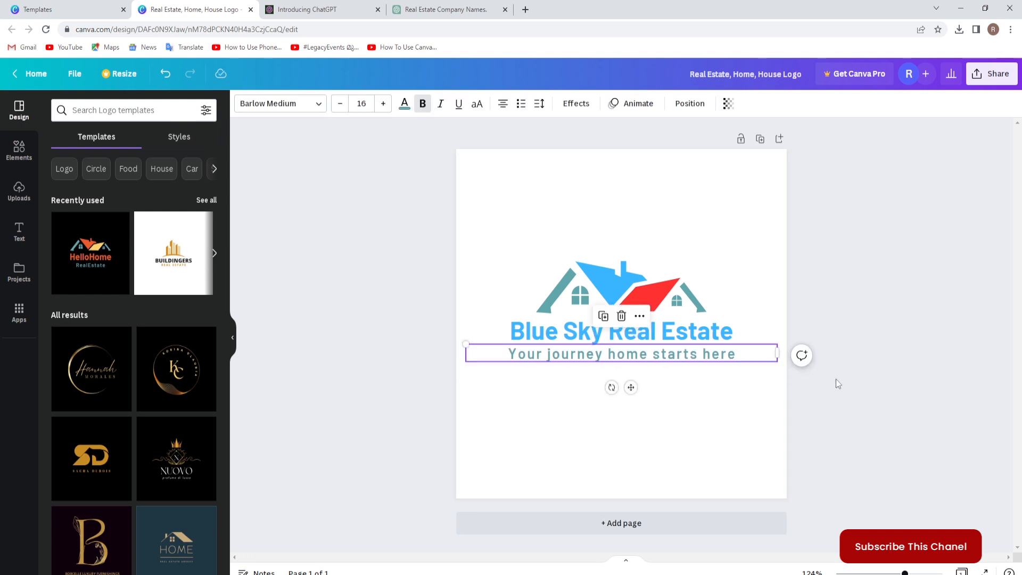
{"action": "left_click", "coordinate": [862, 405]}
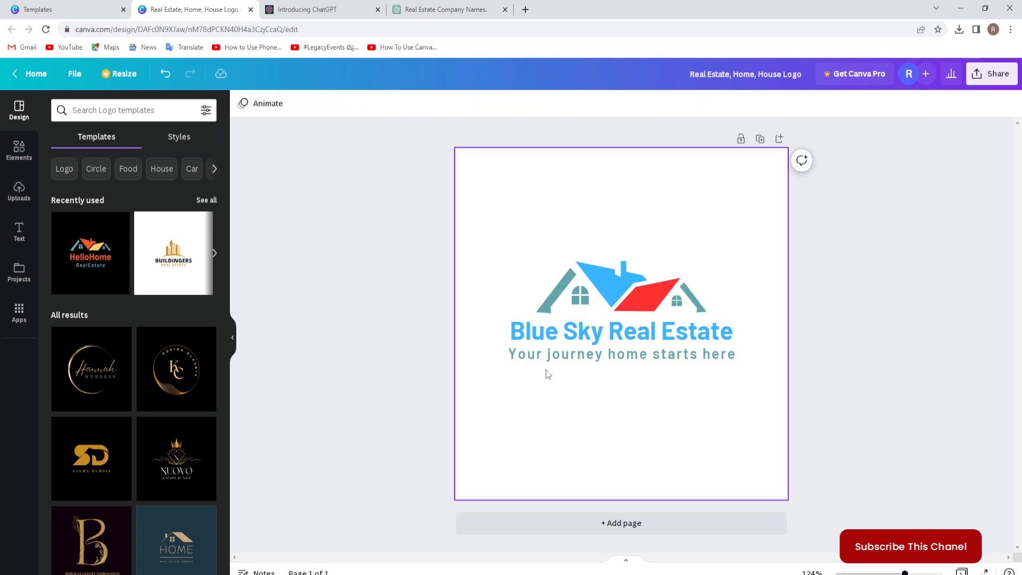
Reduce the whole caption's font size to 14.
{"action": "left_click", "coordinate": [584, 364]}
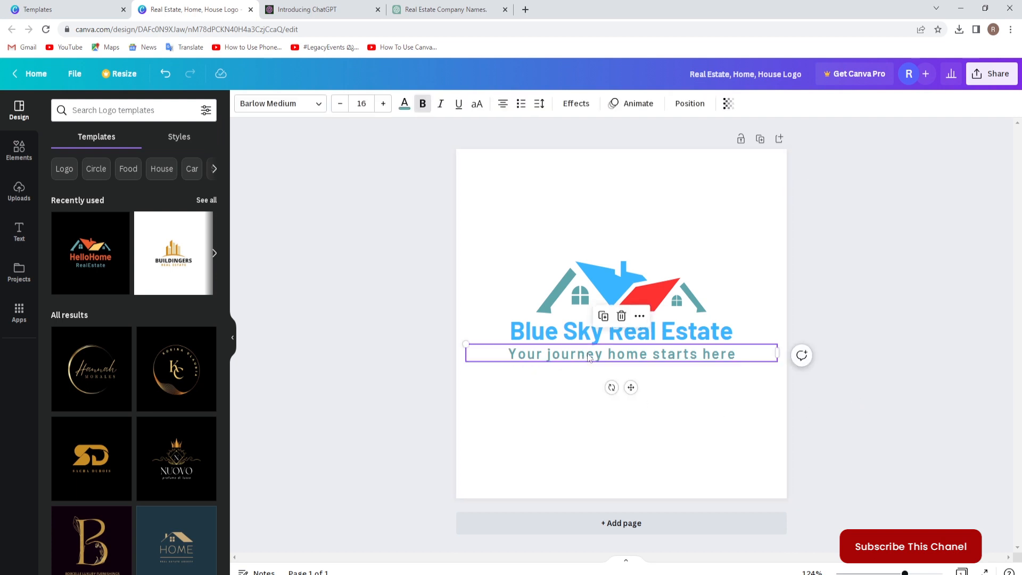
{"action": "left_click_drag", "start_coordinate": [506, 354], "coordinate": [738, 358]}
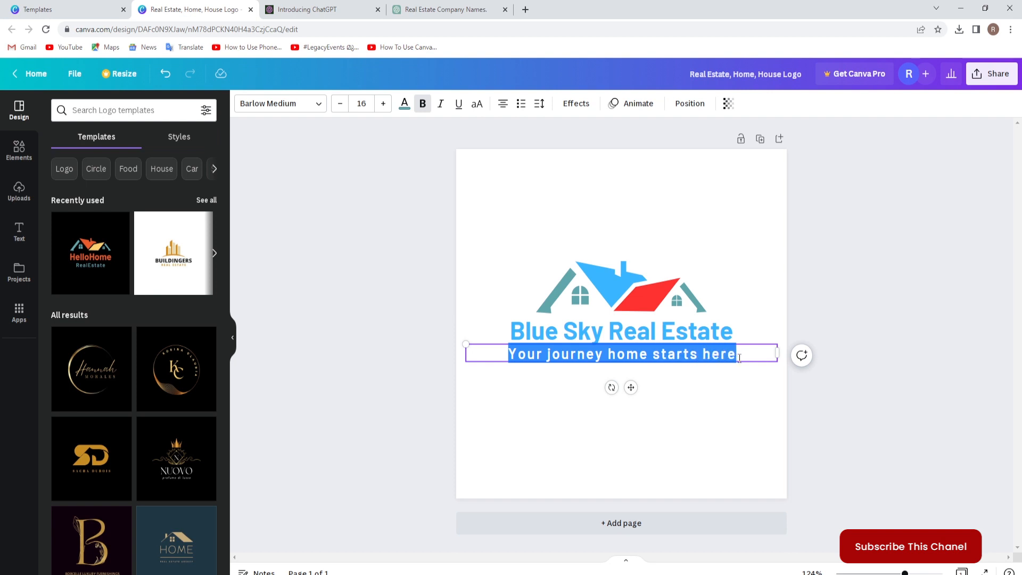
{"action": "left_click", "coordinate": [369, 105]}
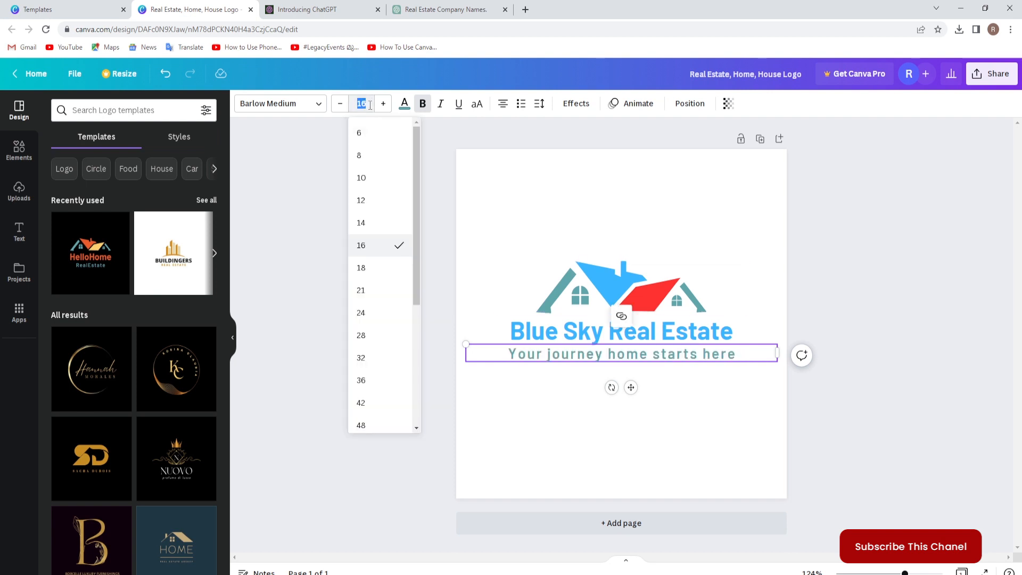
{"action": "left_click", "coordinate": [364, 228]}
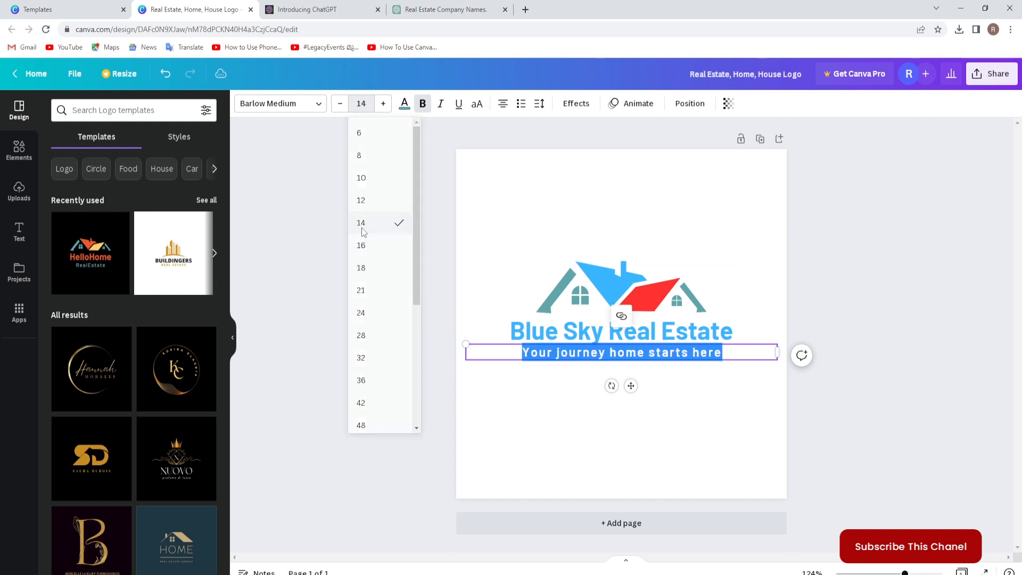
{"action": "left_click", "coordinate": [879, 345]}
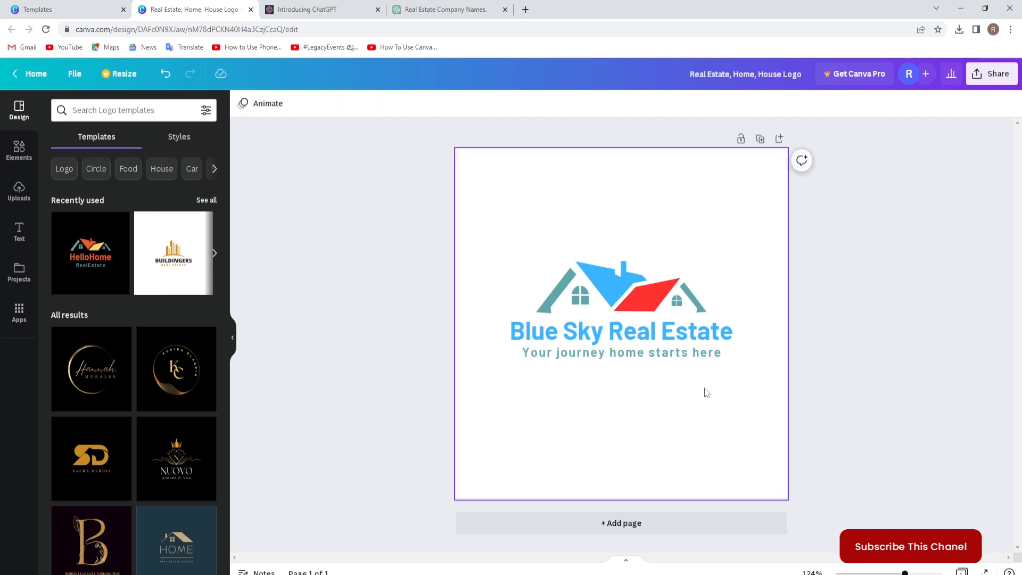
{"action": "left_click", "coordinate": [680, 353]}
{"action": "left_click", "coordinate": [687, 109]}
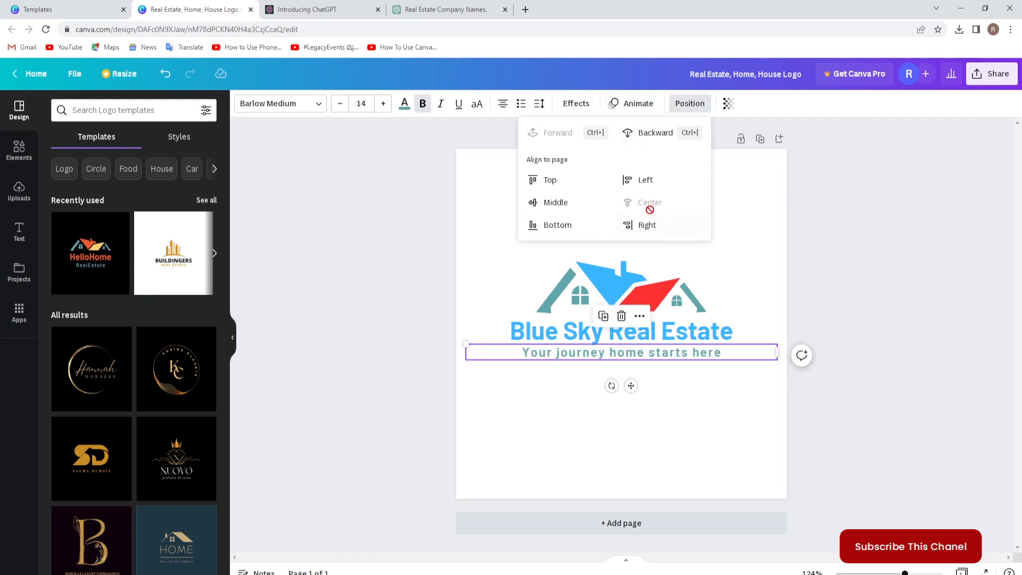
{"action": "left_click", "coordinate": [869, 349]}
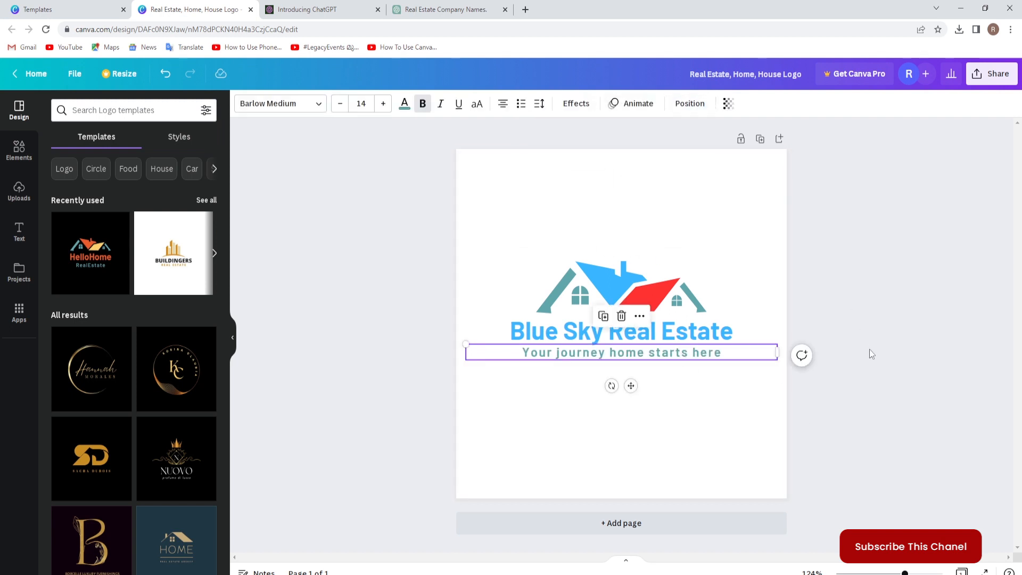
Nudge the caption slightly down to leave a small gap under the title, and deselect it.
{"action": "left_click", "coordinate": [842, 452]}
{"action": "left_click", "coordinate": [676, 361]}
{"action": "key", "text": "Down"}
{"action": "key", "text": "Down"}
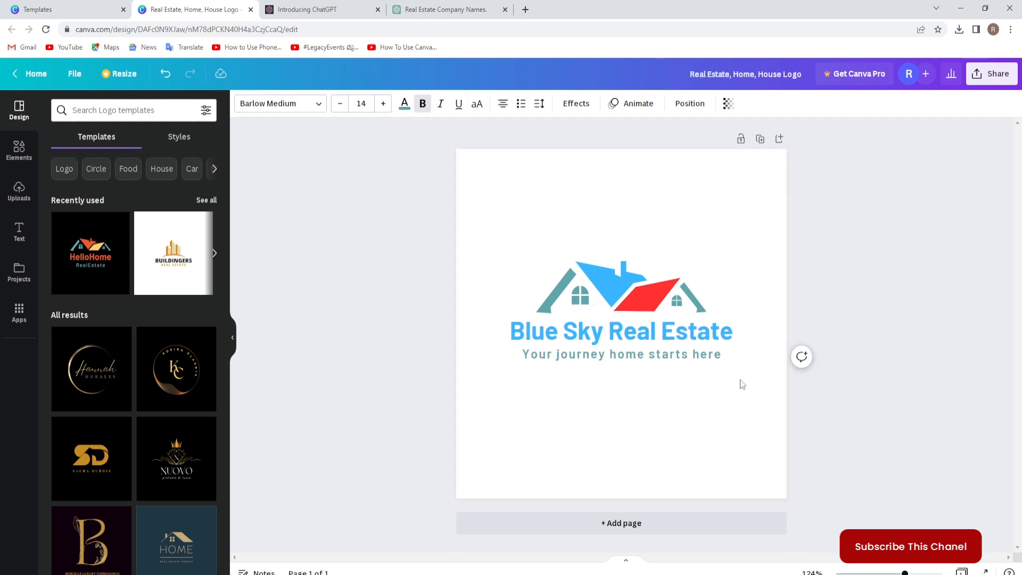
{"action": "left_click", "coordinate": [765, 412]}
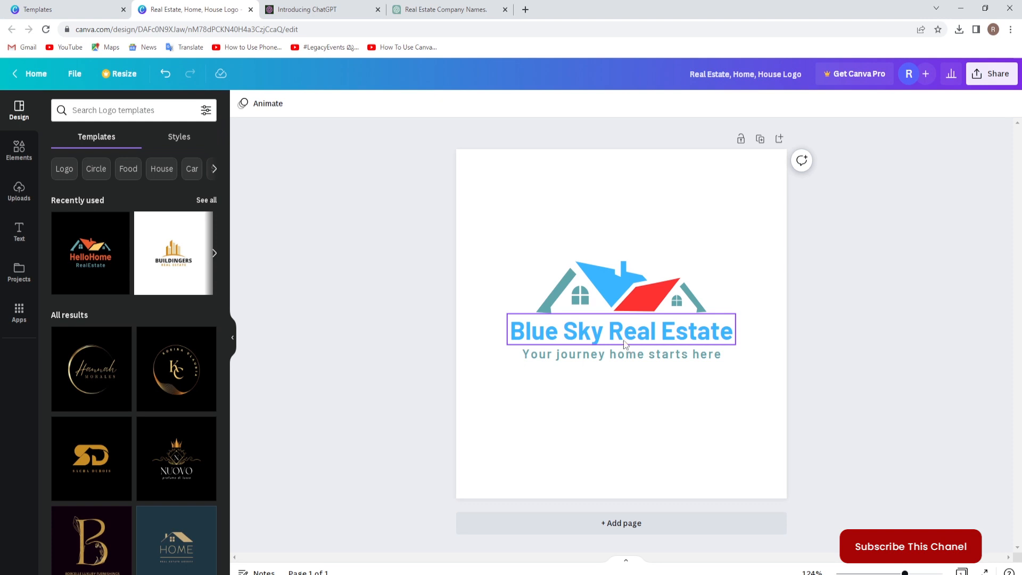
Change the font of the whole Blue Sky Real Estate title to Open Sans Bold.
{"action": "left_click", "coordinate": [535, 334]}
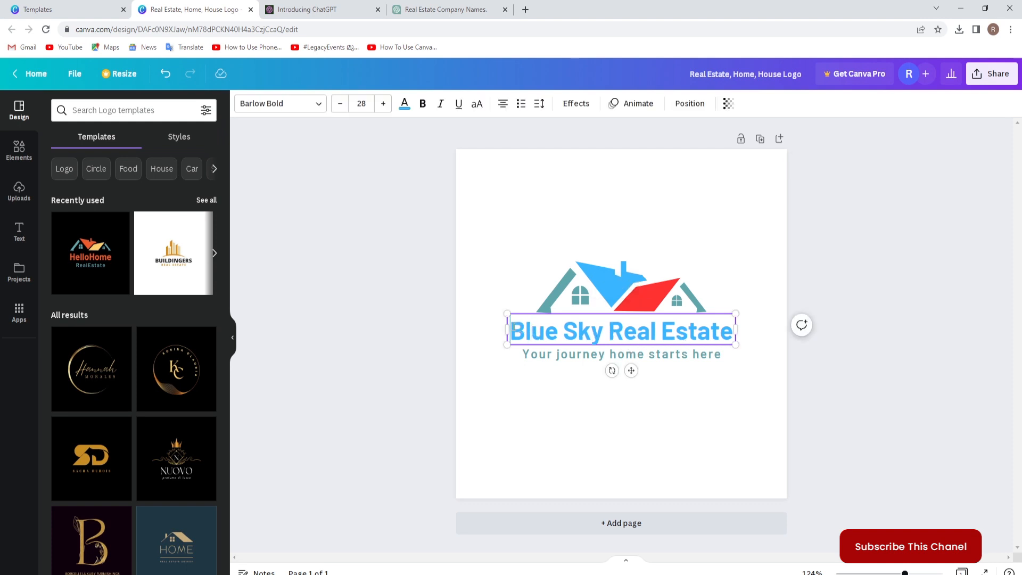
{"action": "left_click_drag", "start_coordinate": [510, 331], "coordinate": [734, 331]}
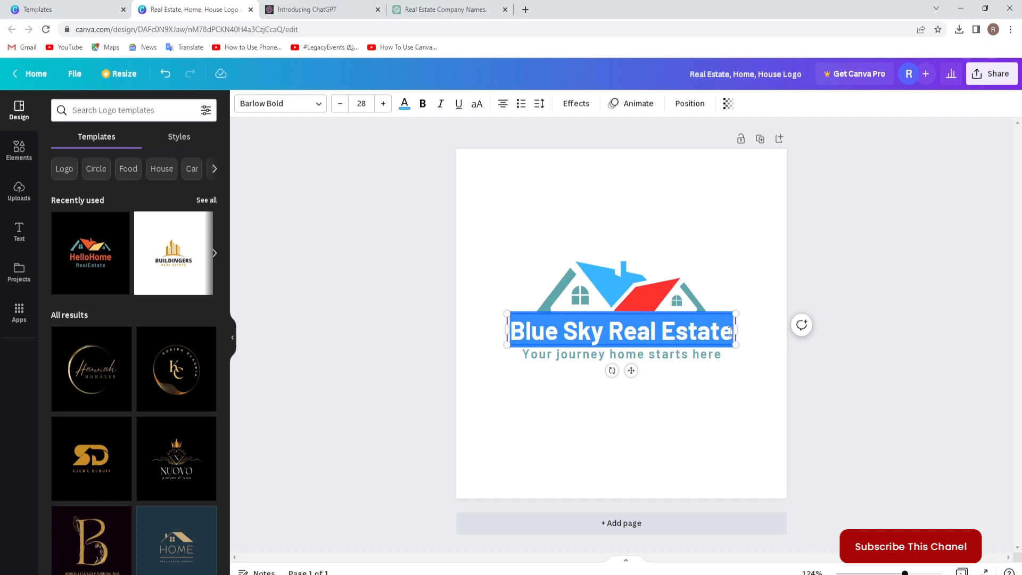
{"action": "left_click", "coordinate": [284, 104]}
{"action": "left_click", "coordinate": [96, 113]}
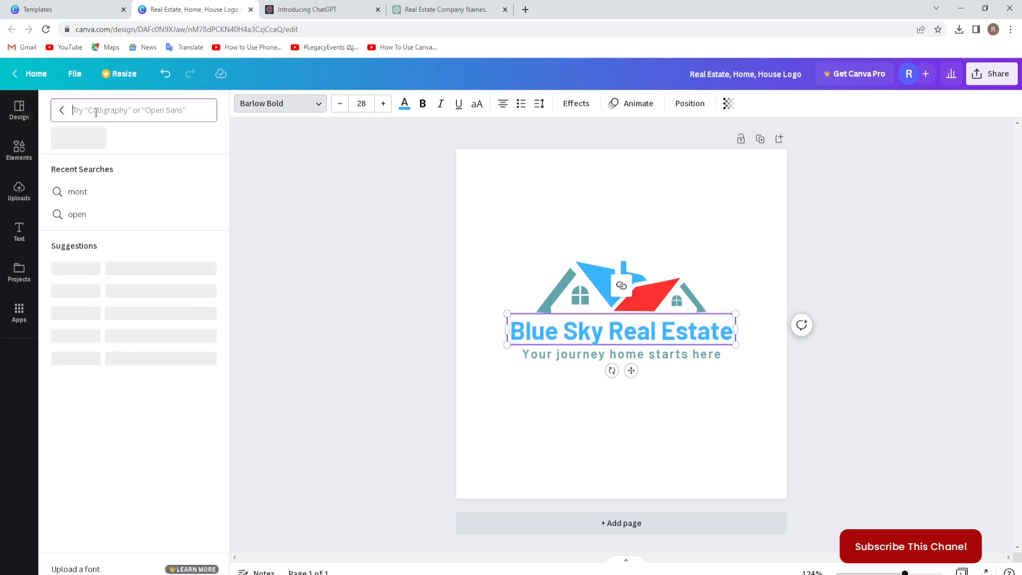
{"action": "type", "text": "open"}
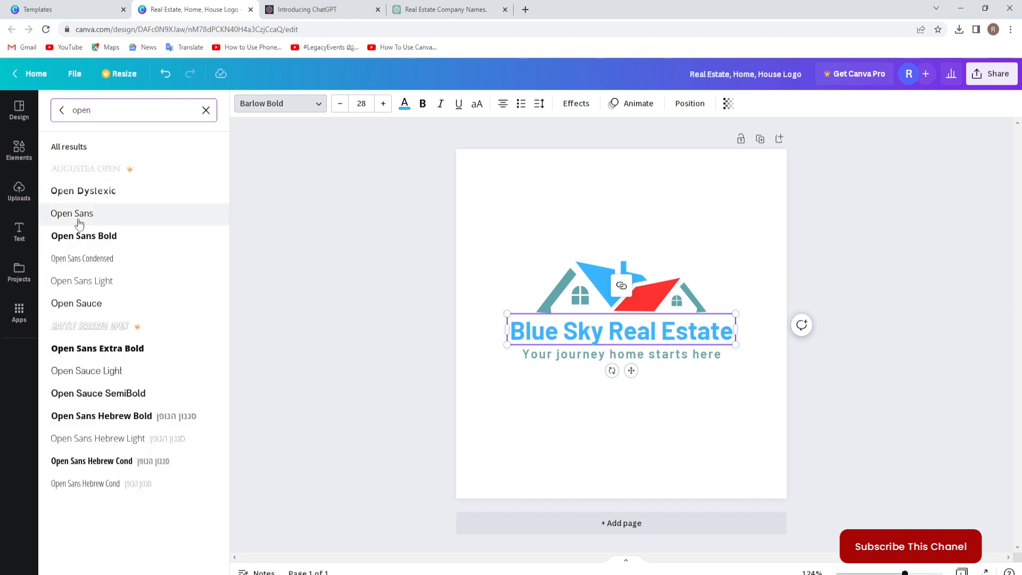
{"action": "left_click", "coordinate": [85, 237]}
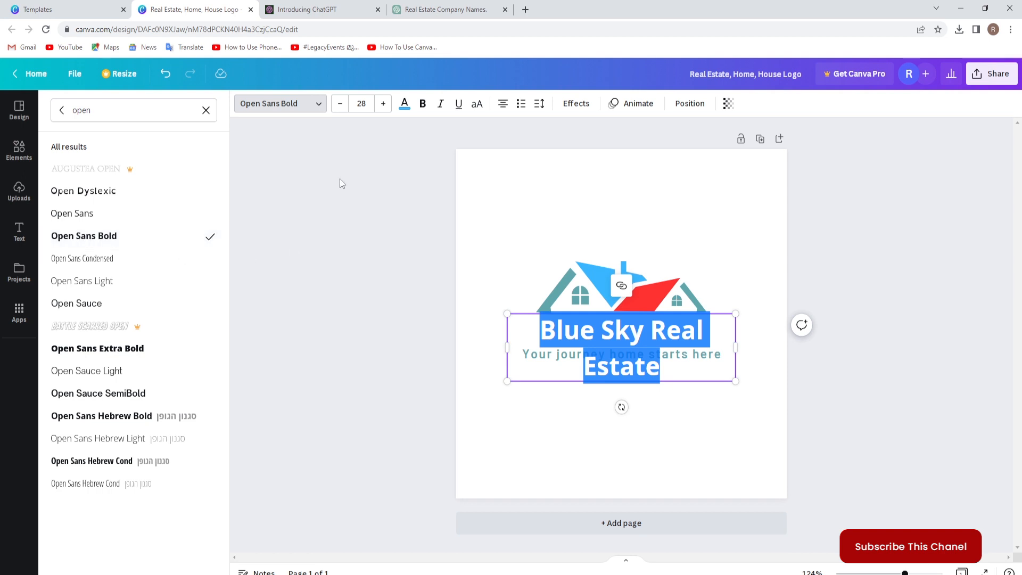
Set the title's font size to 26 and widen its text box so the title fits on one line.
{"action": "left_click", "coordinate": [362, 104]}
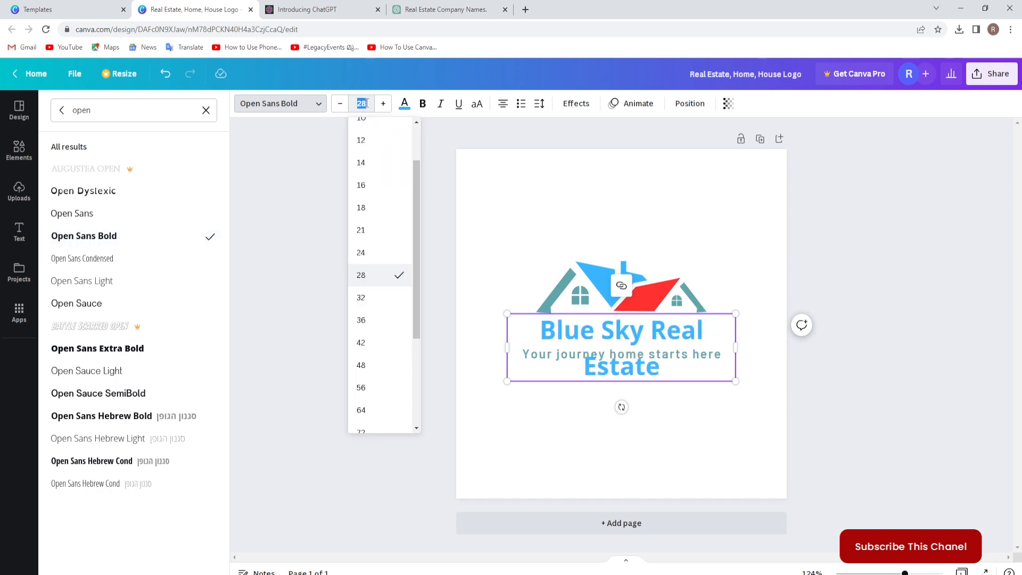
{"action": "type", "text": "26"}
{"action": "key", "text": "Return"}
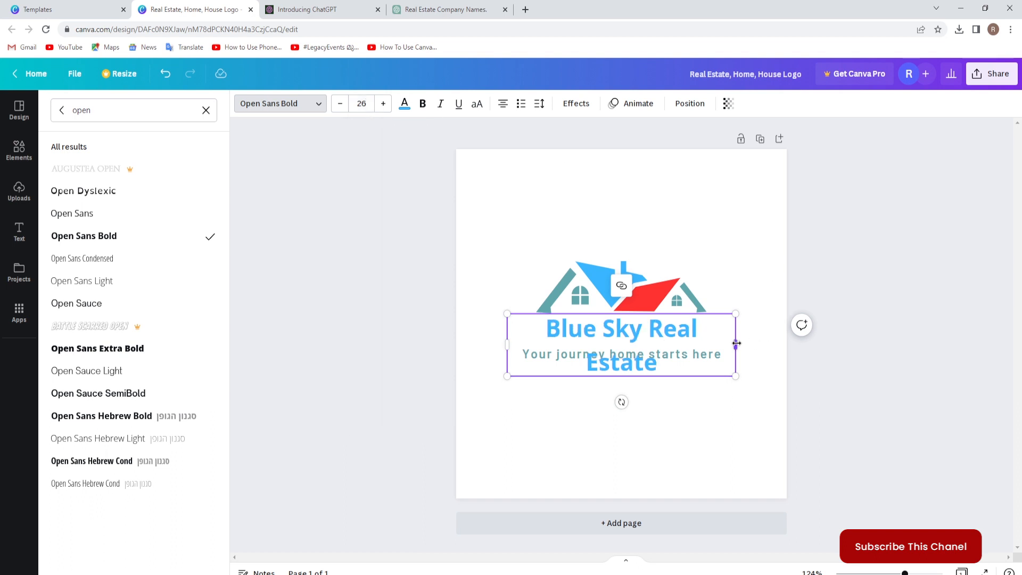
{"action": "left_click_drag", "start_coordinate": [735, 345], "coordinate": [791, 356]}
{"action": "left_click", "coordinate": [791, 356]}
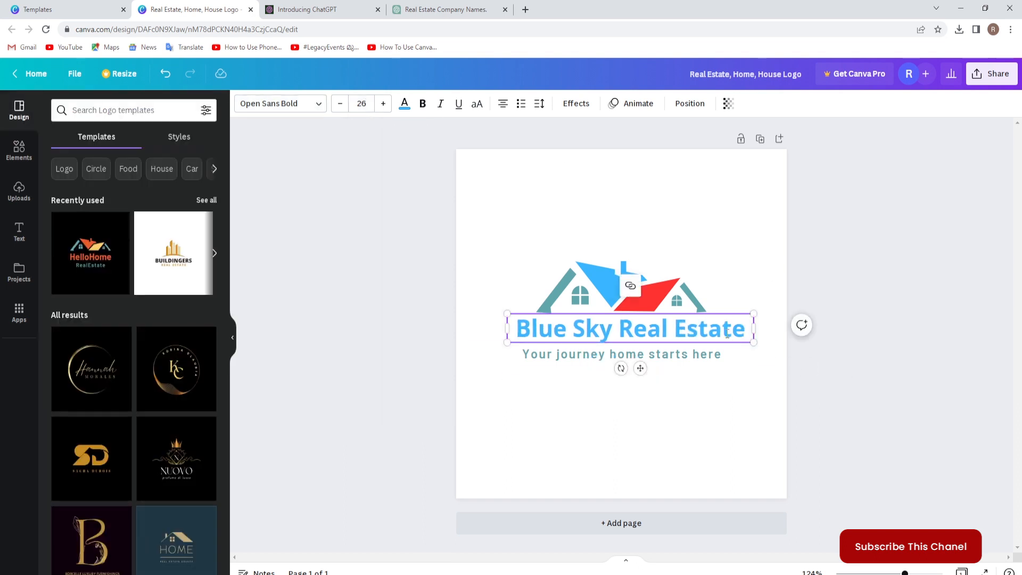
Center the Blue Sky Real Estate title horizontally on the page and deselect it.
{"action": "left_click", "coordinate": [727, 328]}
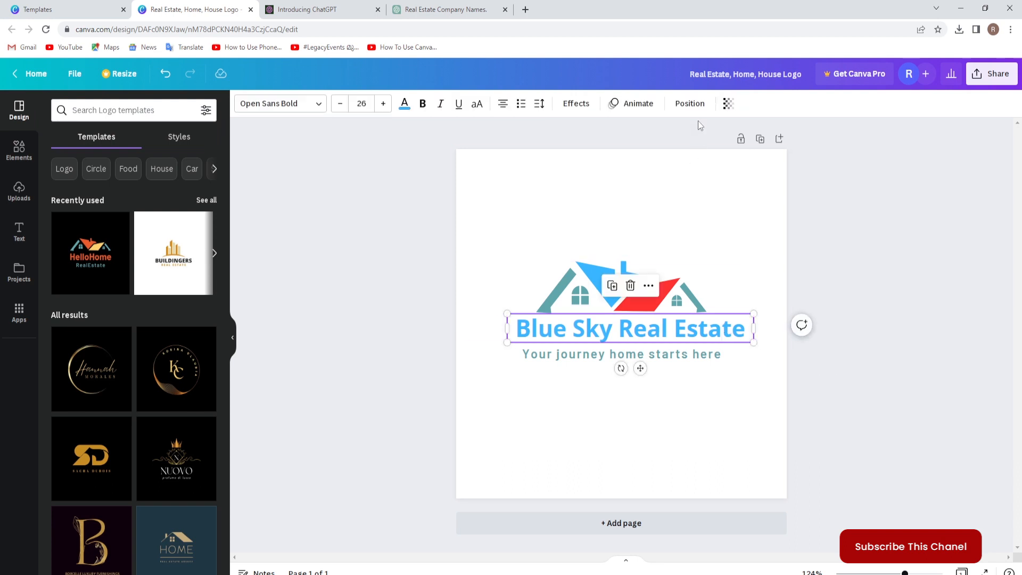
{"action": "left_click", "coordinate": [689, 103]}
{"action": "left_click", "coordinate": [672, 206]}
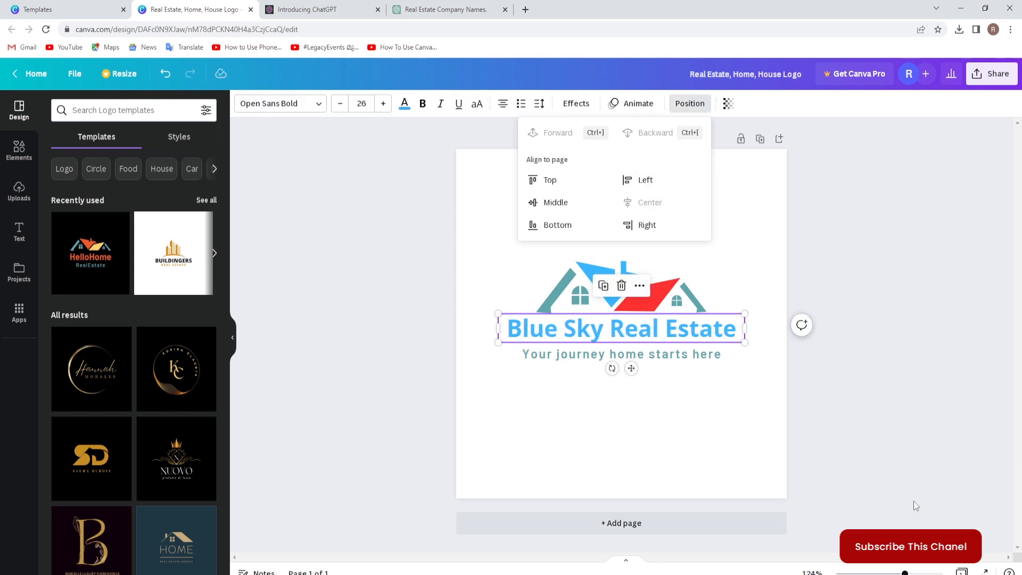
{"action": "left_click", "coordinate": [863, 499]}
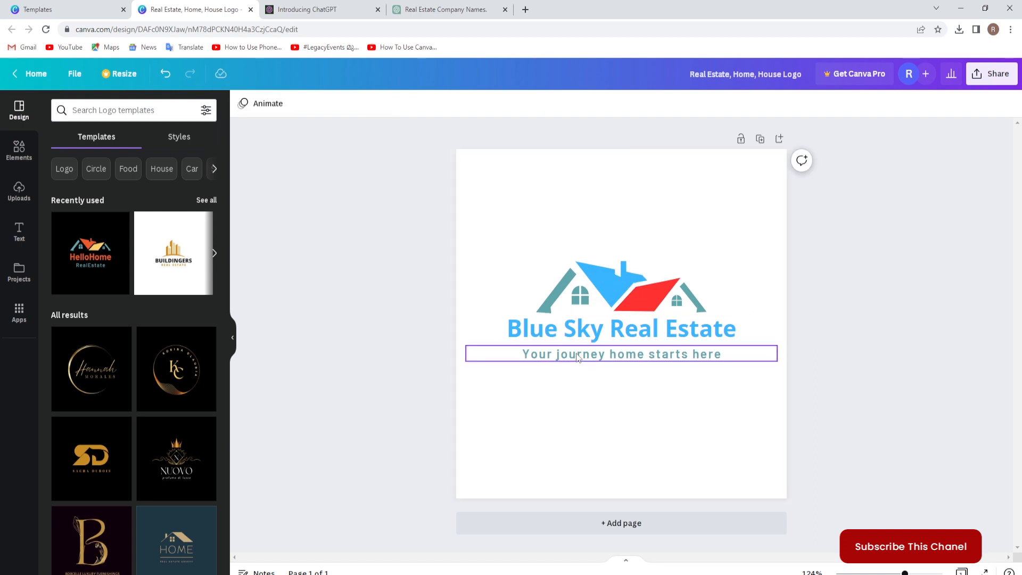
Change the font of the whole "Your journey home starts here" caption to Roboto Mono Light.
{"action": "left_click", "coordinate": [542, 353]}
{"action": "left_click", "coordinate": [543, 352]}
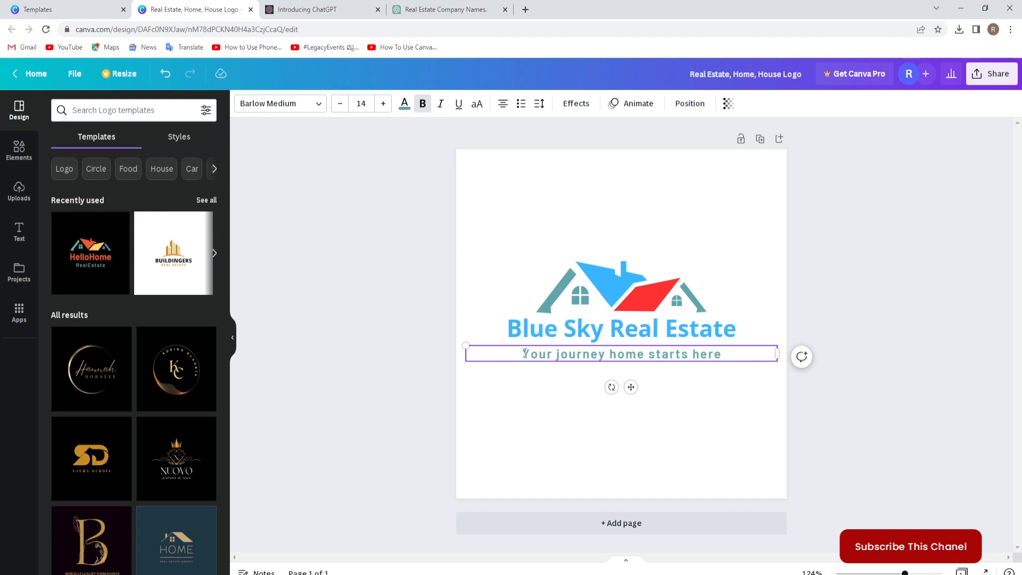
{"action": "left_click_drag", "start_coordinate": [524, 353], "coordinate": [724, 354]}
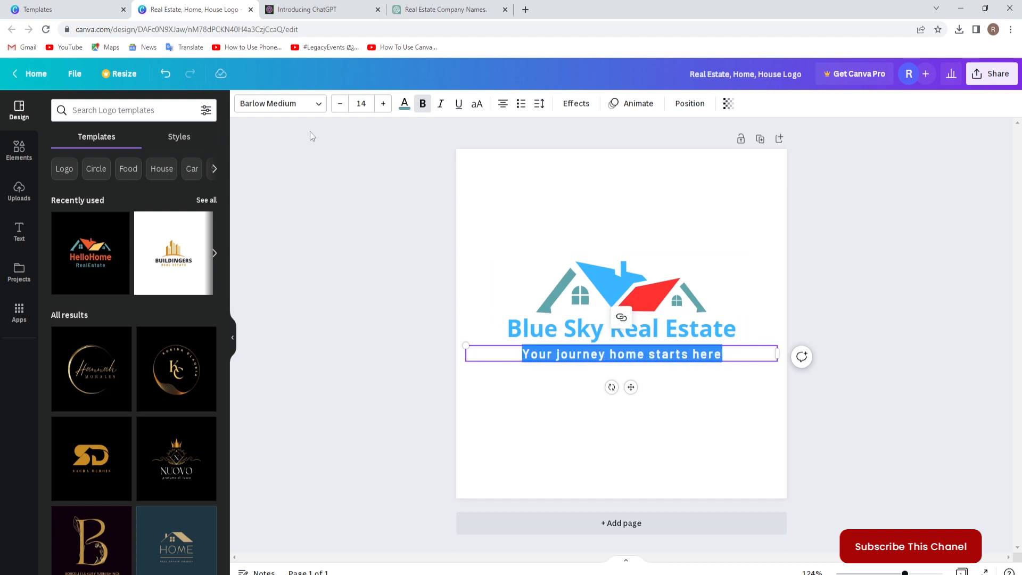
{"action": "left_click", "coordinate": [294, 104]}
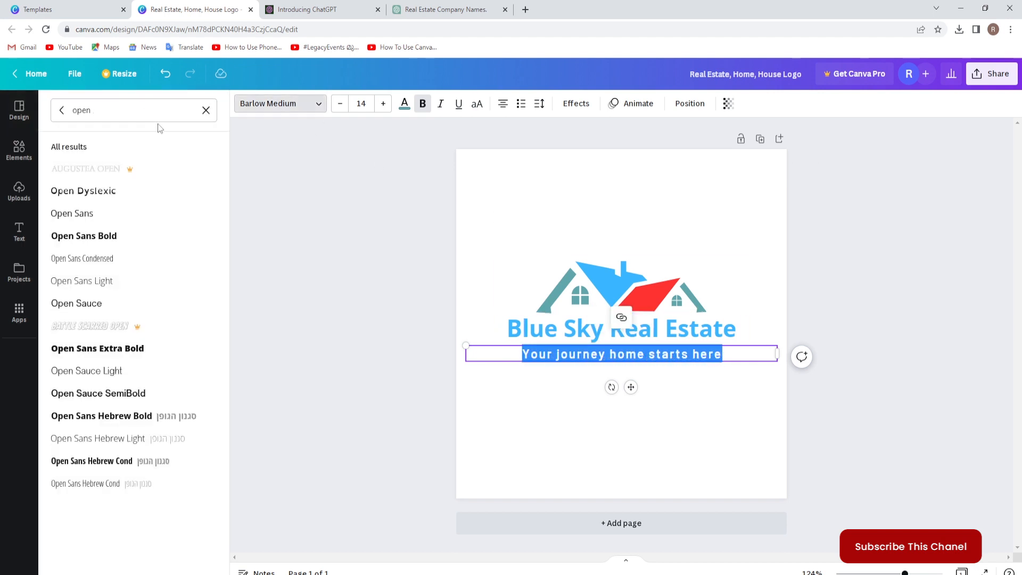
{"action": "left_click", "coordinate": [92, 117]}
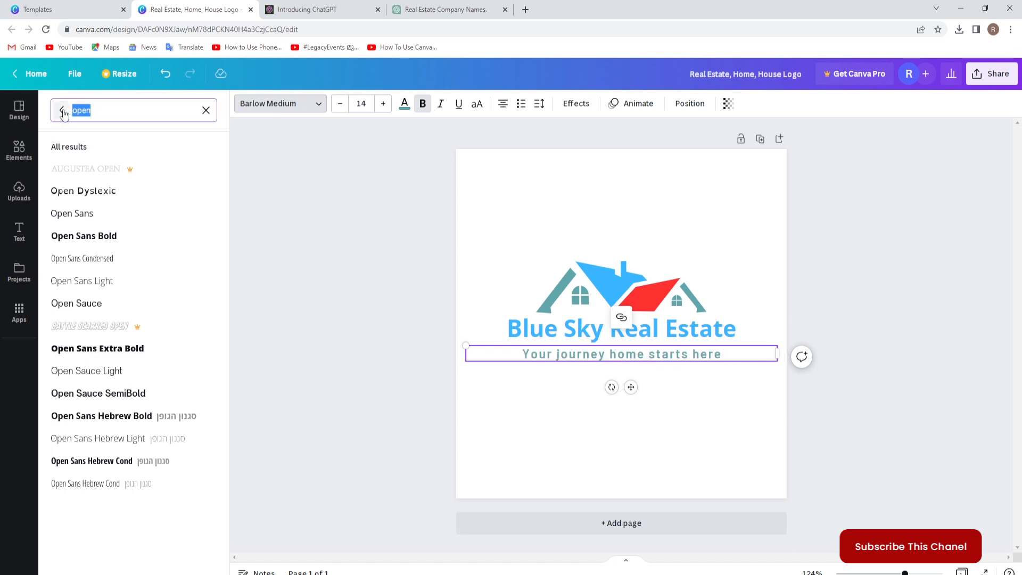
{"action": "left_click_drag", "start_coordinate": [94, 113], "coordinate": [62, 113]}
{"action": "type", "text": "robot"}
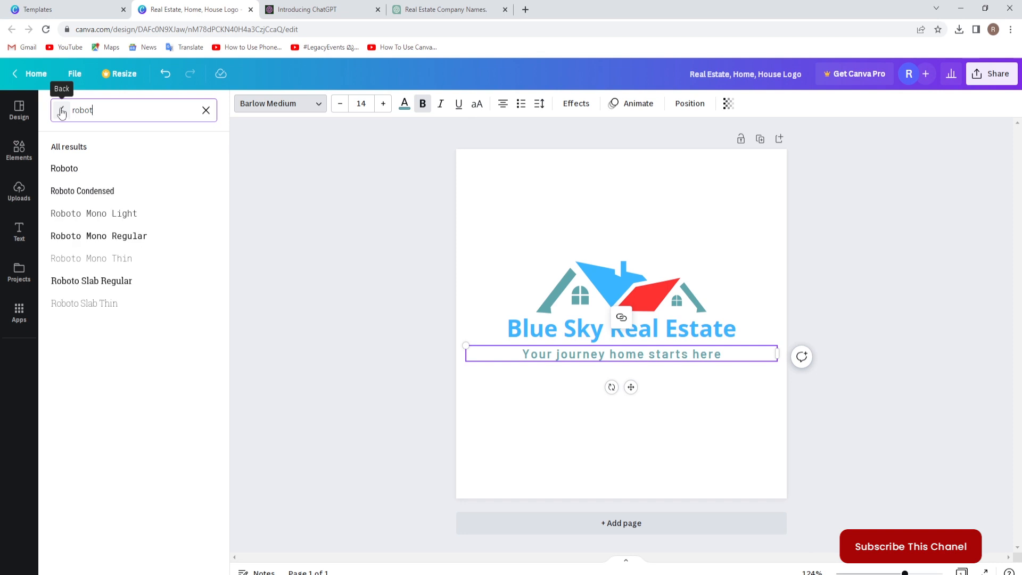
{"action": "left_click", "coordinate": [67, 170]}
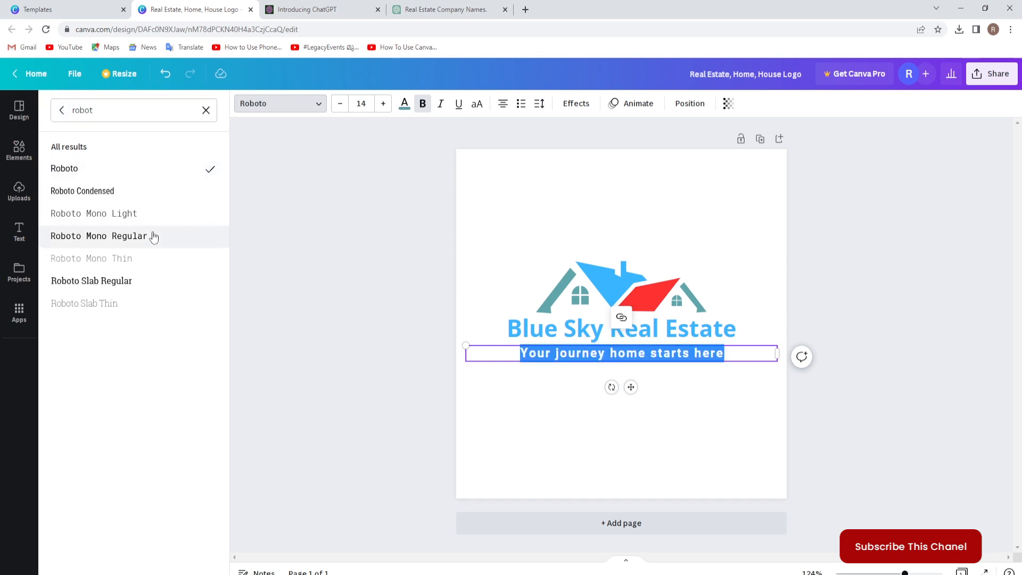
{"action": "left_click", "coordinate": [128, 221]}
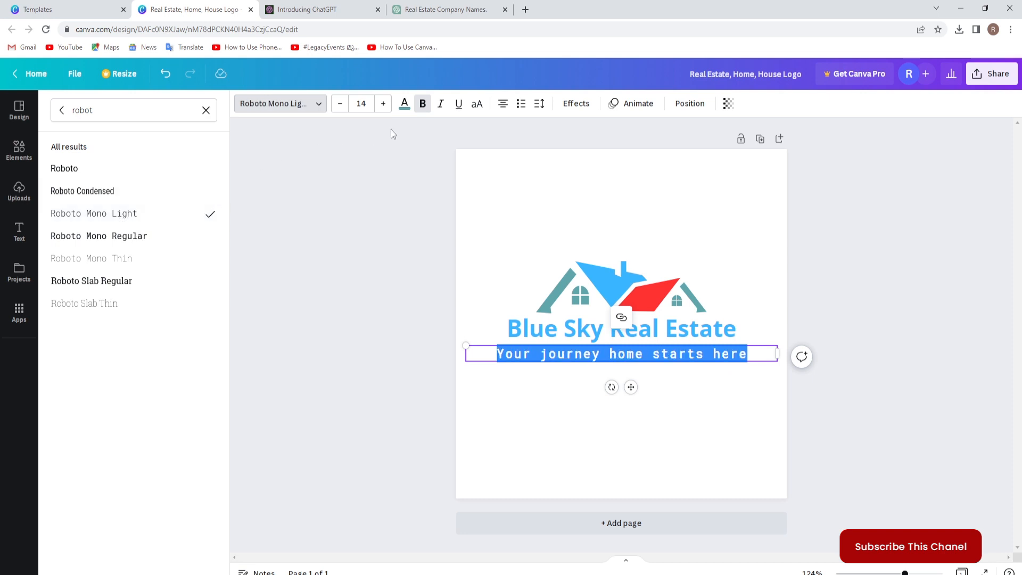
Remove bold from the caption, set its font size to 12, and deselect it.
{"action": "left_click", "coordinate": [423, 109]}
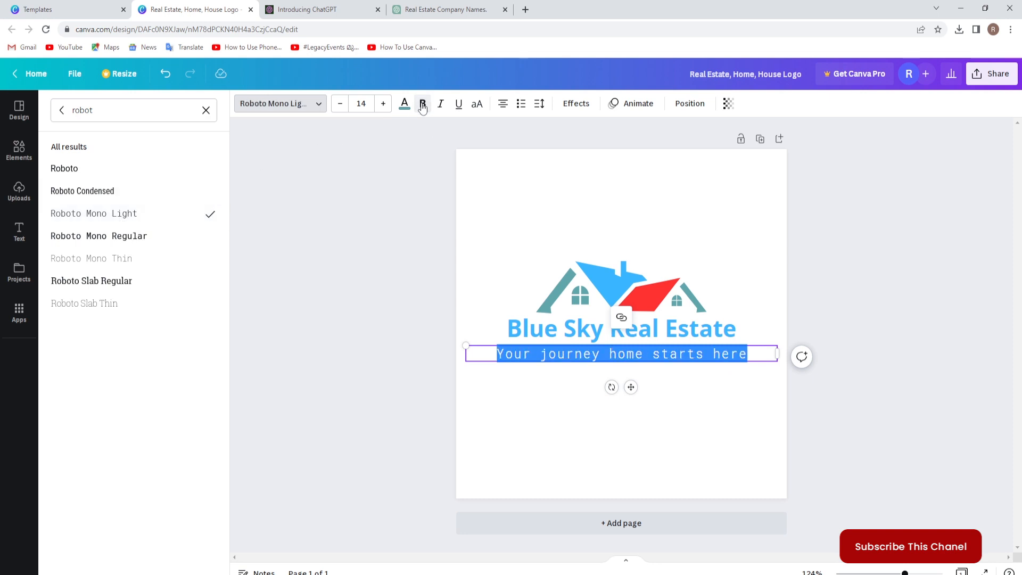
{"action": "left_click", "coordinate": [370, 104]}
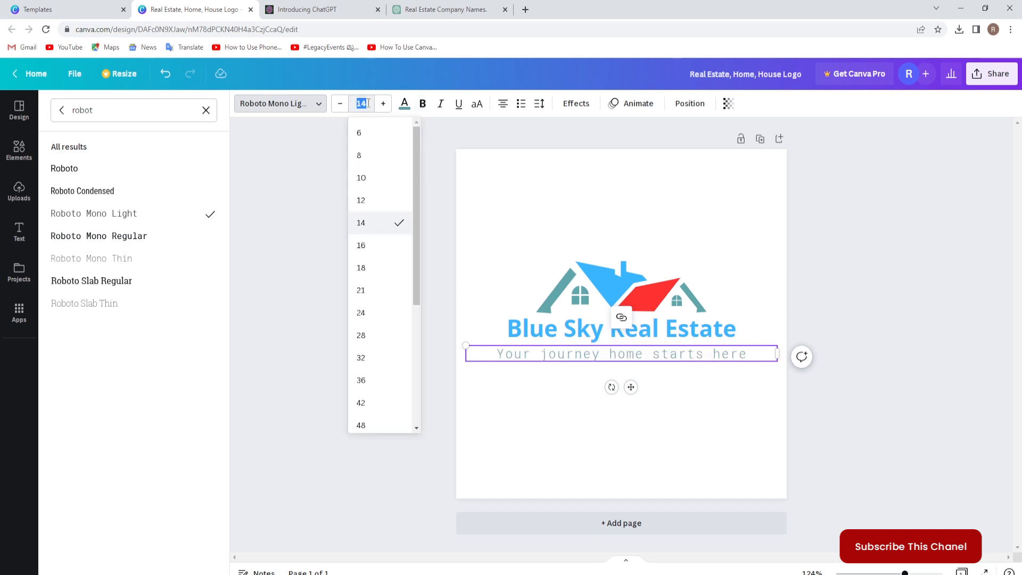
{"action": "left_click", "coordinate": [362, 204]}
{"action": "left_click", "coordinate": [359, 322]}
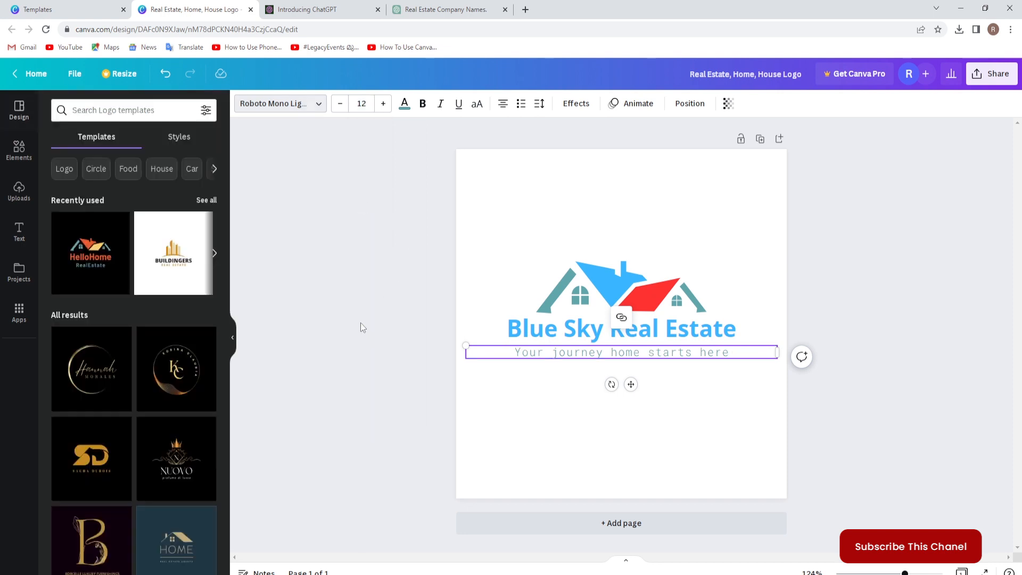
{"action": "left_click", "coordinate": [886, 442]}
Check whether the caption is centered horizontally on the page.
{"action": "left_click", "coordinate": [695, 353]}
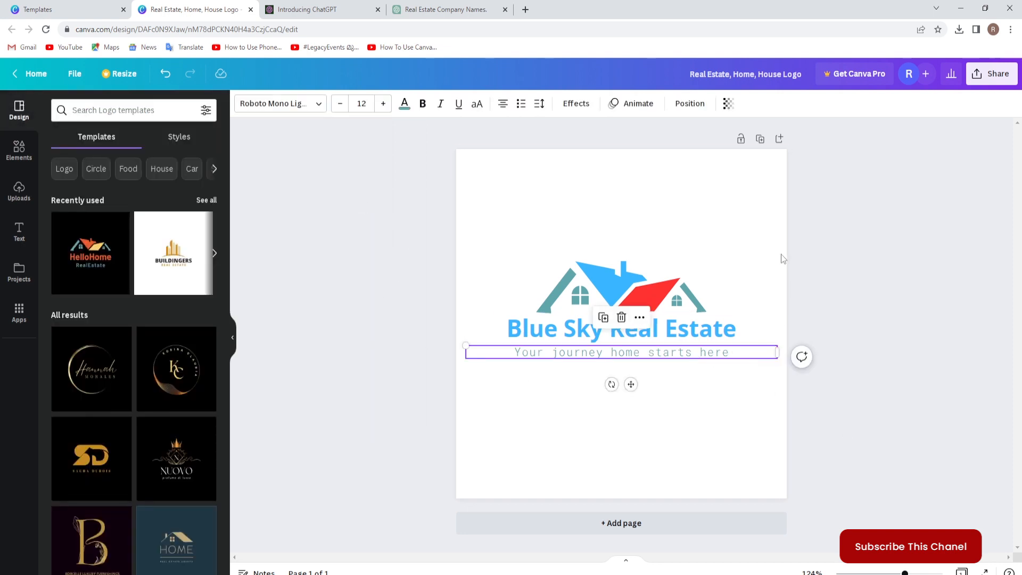
{"action": "left_click", "coordinate": [691, 104]}
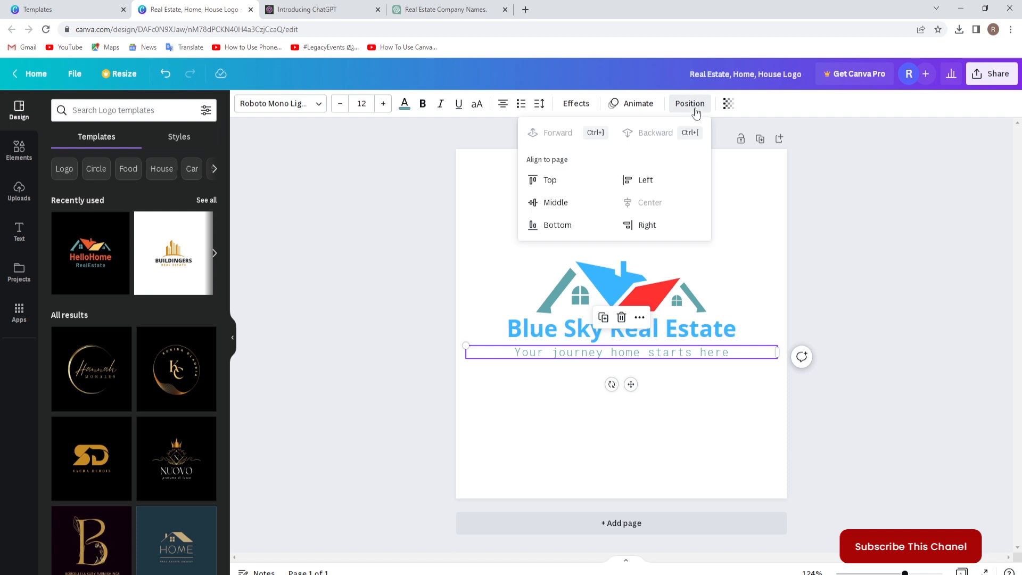
{"action": "left_click", "coordinate": [836, 239]}
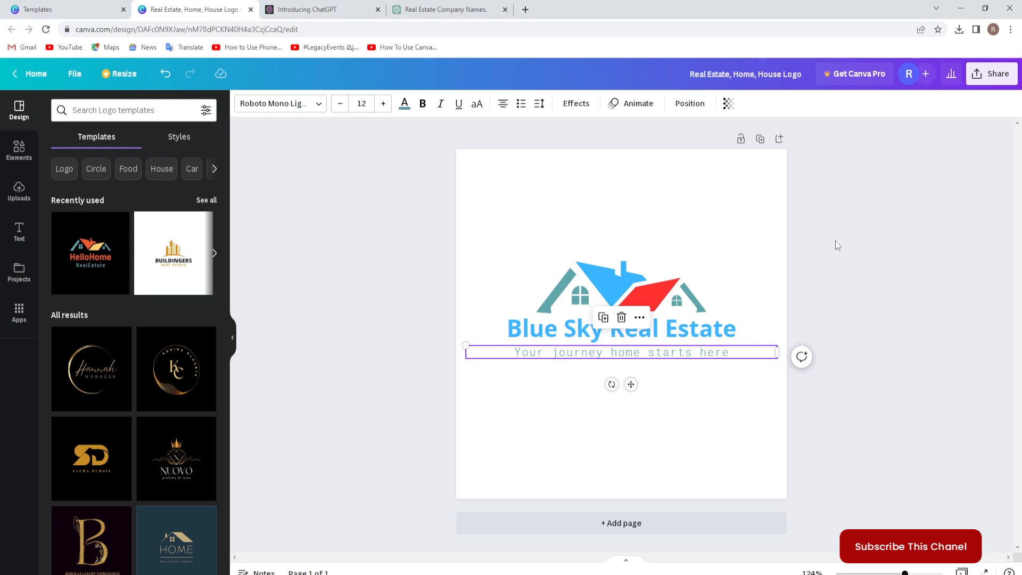
Color the entire caption text dark gray and deselect it.
{"action": "double_click", "coordinate": [725, 356]}
{"action": "left_click", "coordinate": [734, 352]}
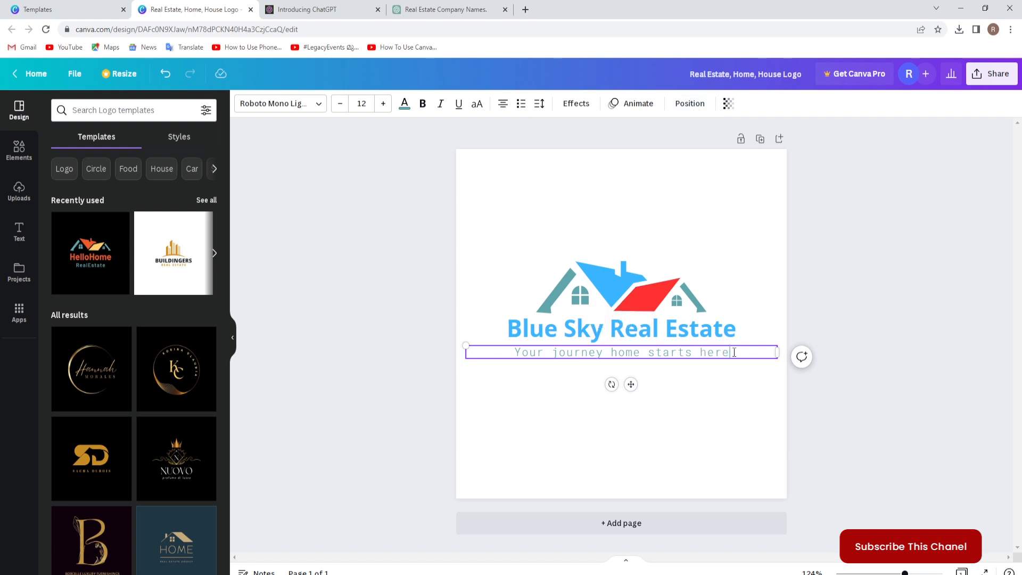
{"action": "left_click_drag", "start_coordinate": [734, 352], "coordinate": [508, 354]}
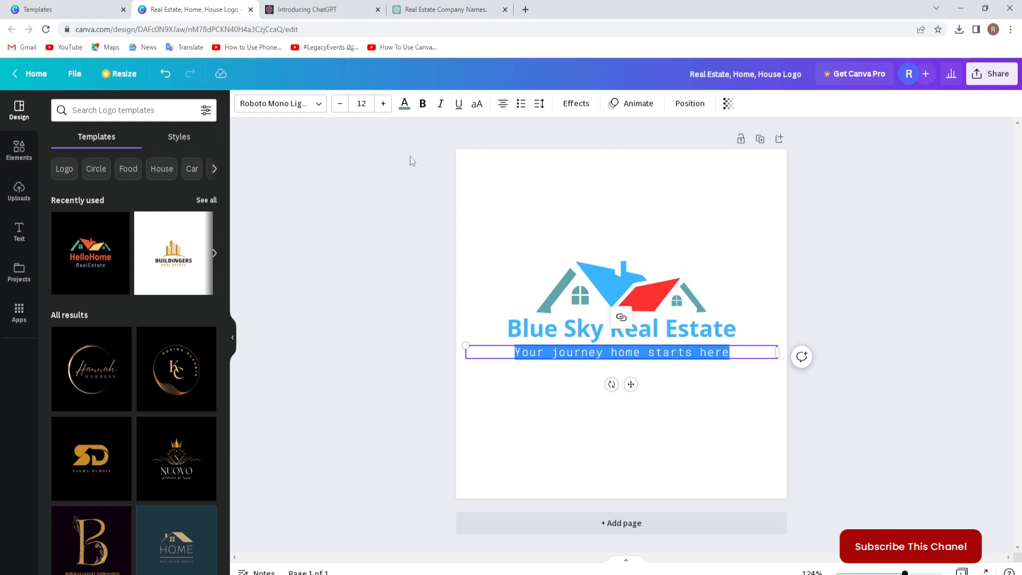
{"action": "left_click", "coordinate": [405, 102]}
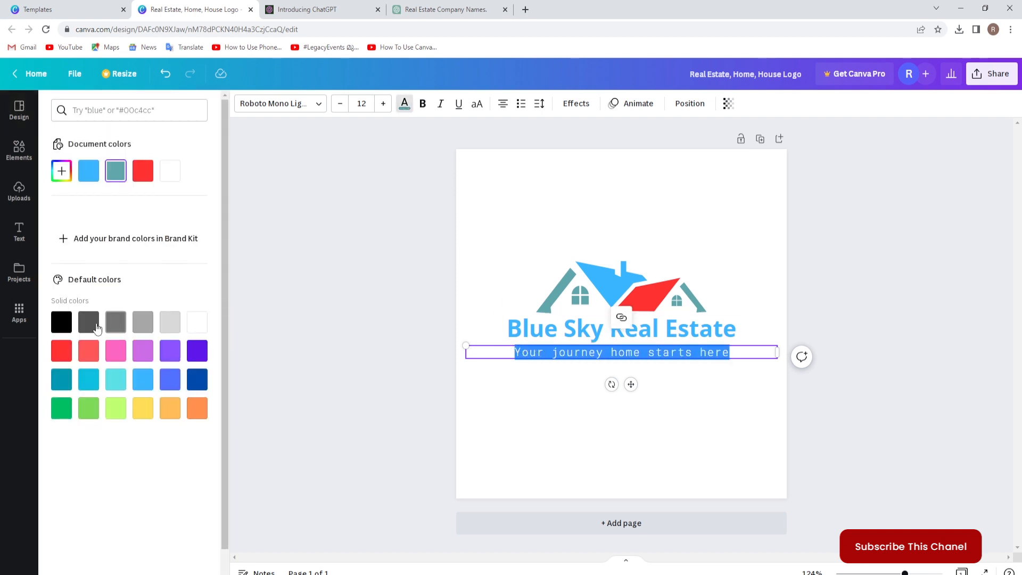
{"action": "left_click", "coordinate": [88, 322]}
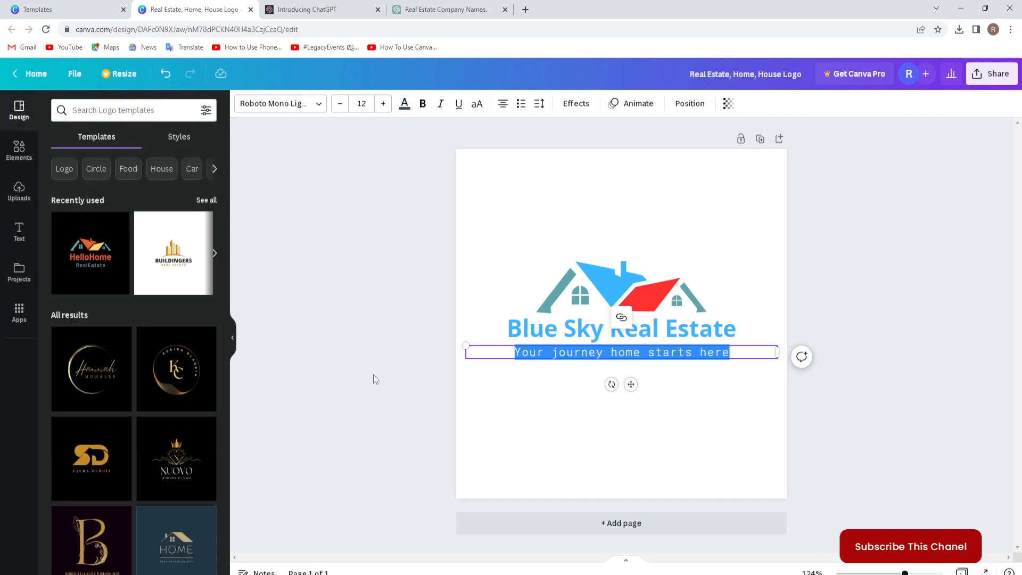
{"action": "left_click", "coordinate": [879, 444]}
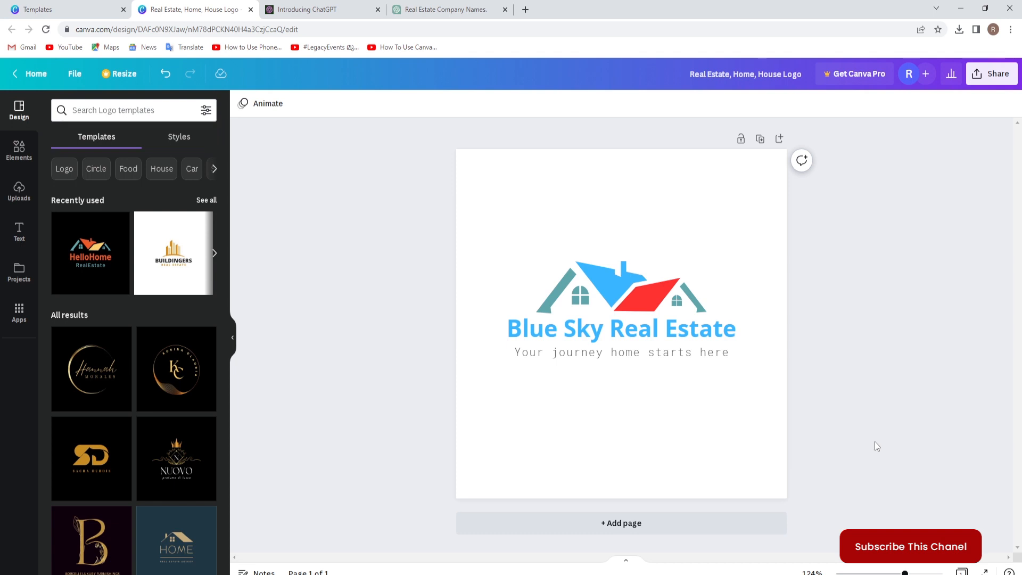
Duplicate the logo page and recolor the teal and red parts of the copy's house graphic to light blue.
{"action": "left_click", "coordinate": [760, 139]}
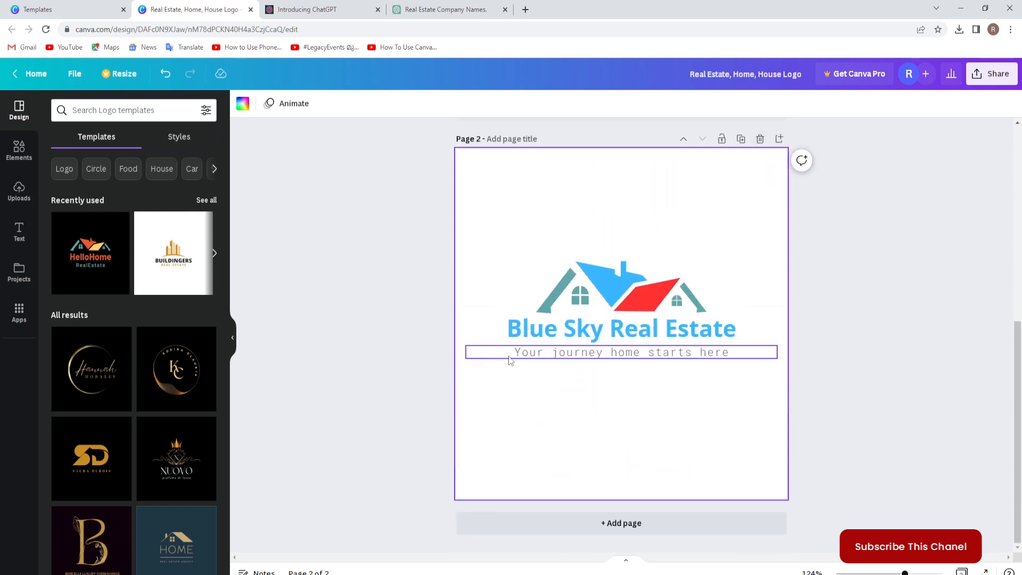
{"action": "double_click", "coordinate": [604, 283]}
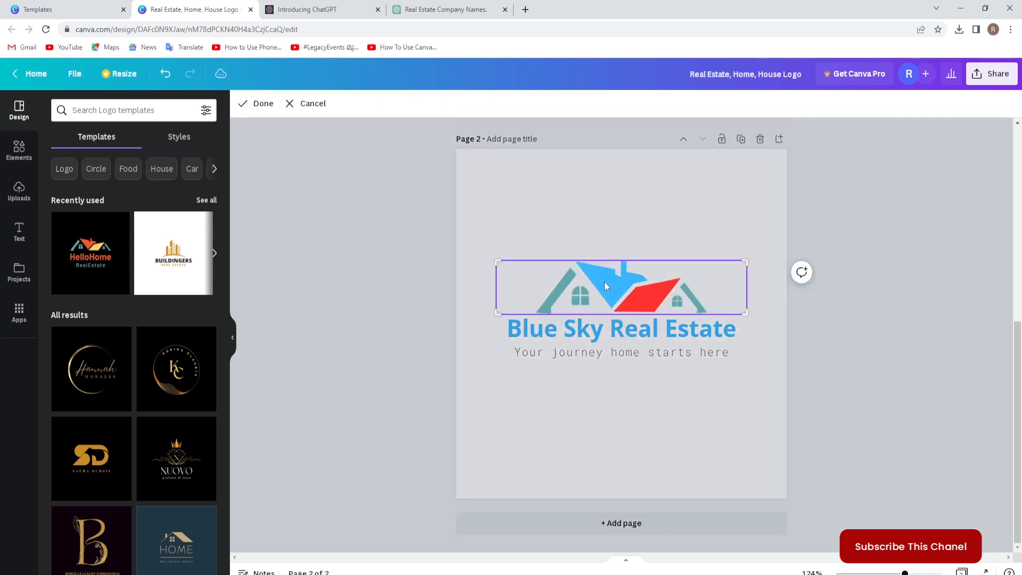
{"action": "left_click", "coordinate": [840, 357]}
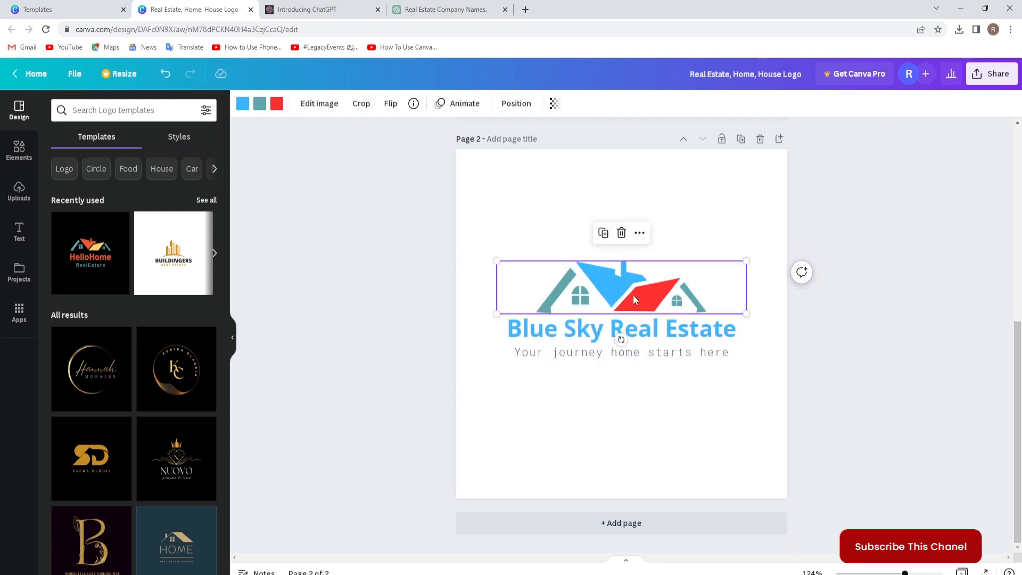
{"action": "left_click", "coordinate": [260, 103]}
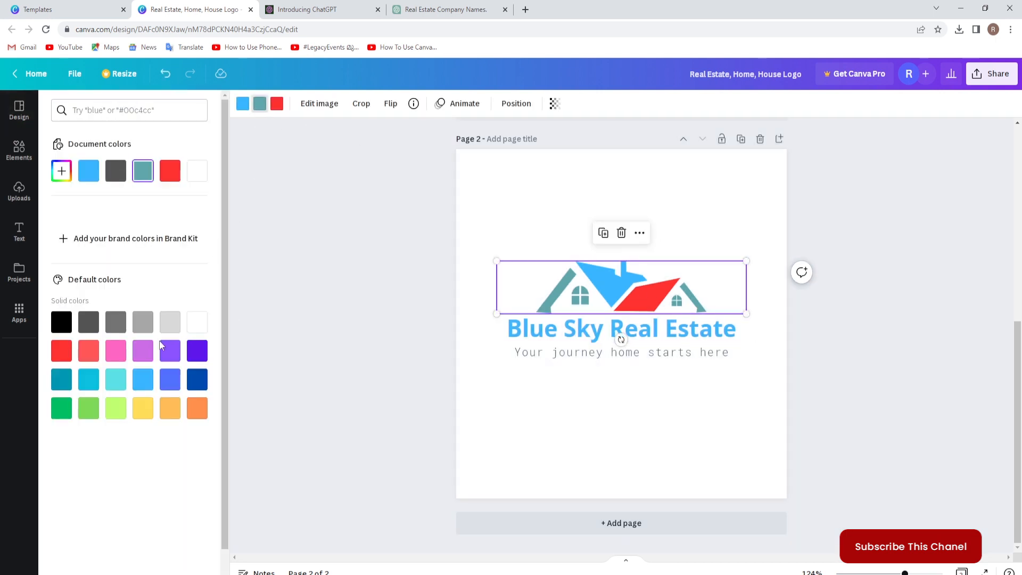
{"action": "left_click", "coordinate": [143, 381]}
{"action": "left_click", "coordinate": [277, 104]}
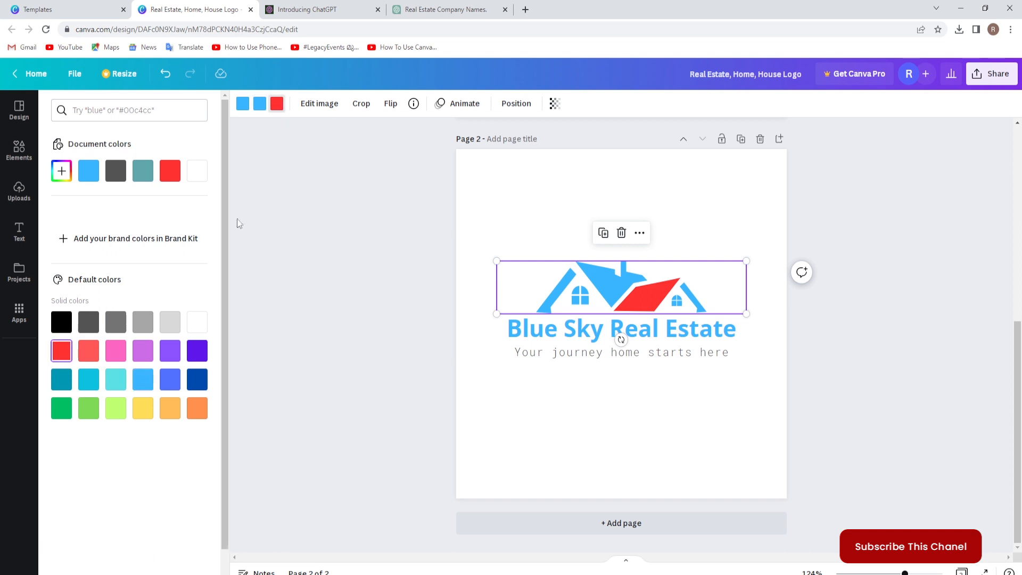
{"action": "left_click", "coordinate": [142, 379]}
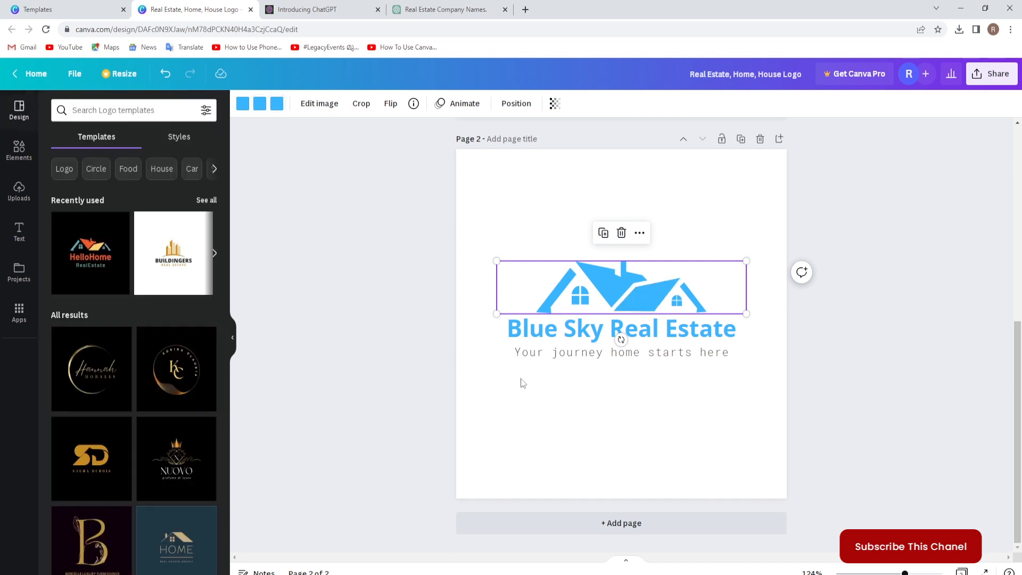
{"action": "left_click", "coordinate": [814, 352]}
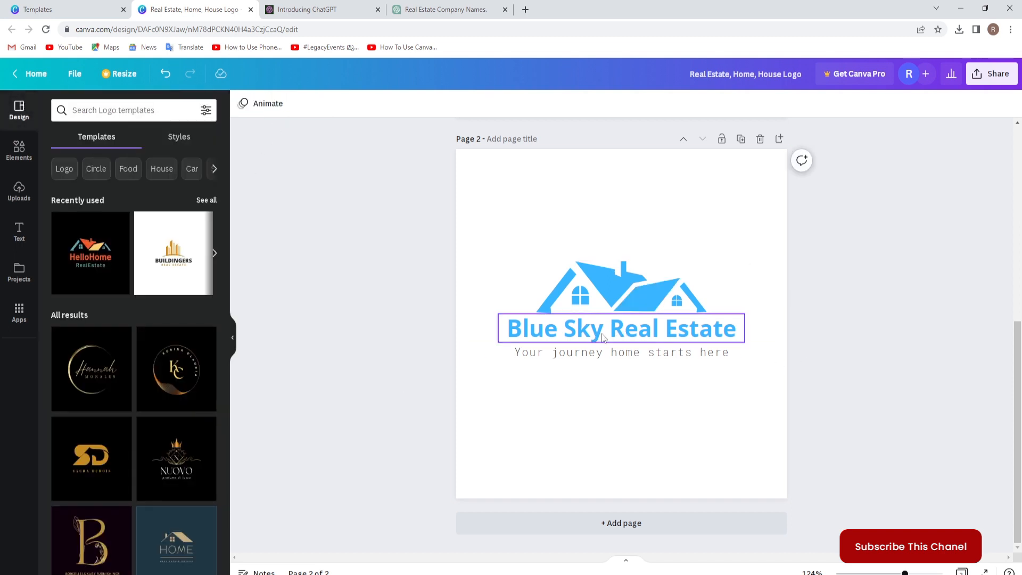
Color the words "Real Estate" in the page 2 title black and deselect the title.
{"action": "left_click", "coordinate": [620, 335]}
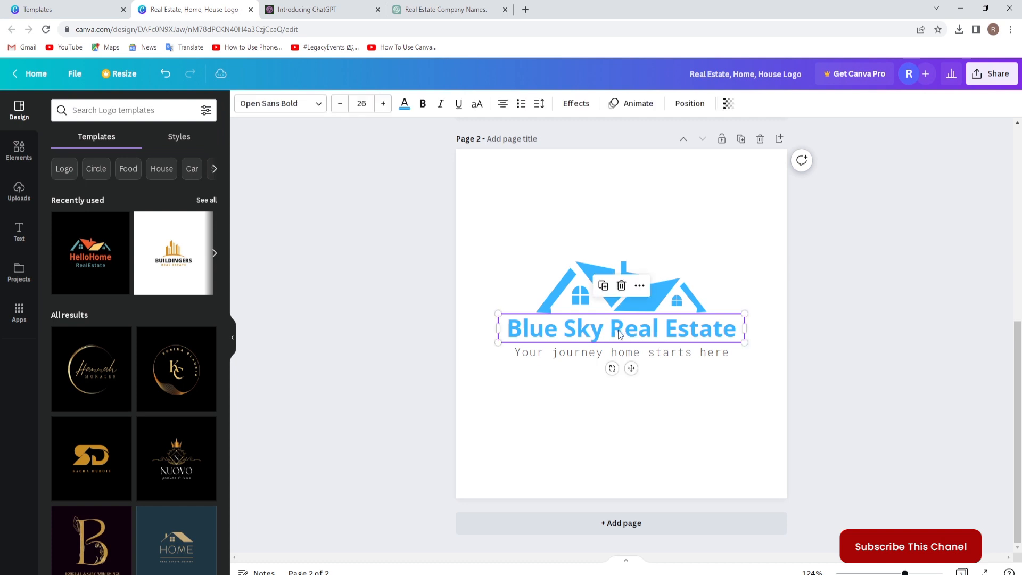
{"action": "left_click_drag", "start_coordinate": [643, 330], "coordinate": [737, 329]}
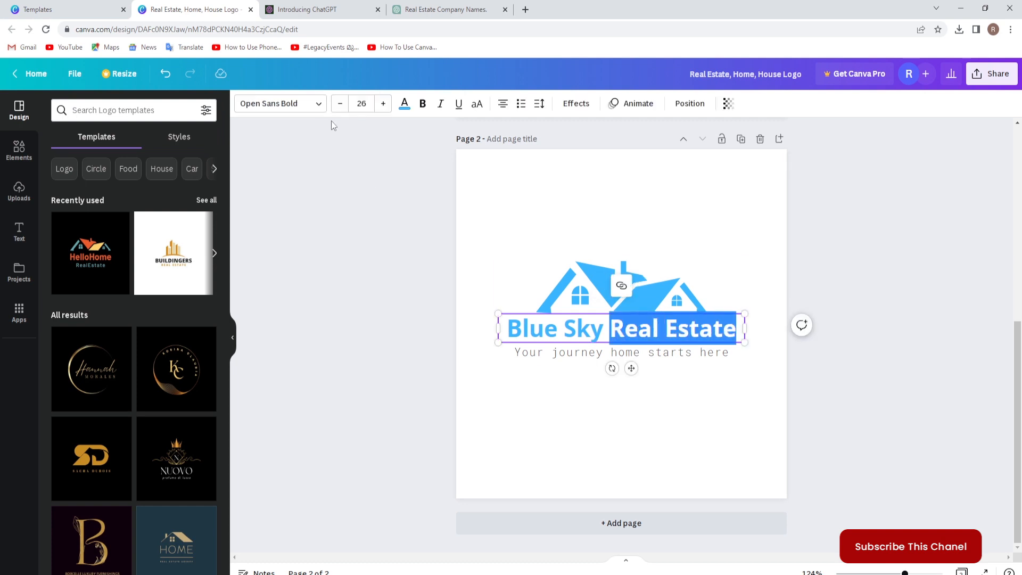
{"action": "left_click", "coordinate": [404, 103]}
{"action": "left_click", "coordinate": [61, 322]}
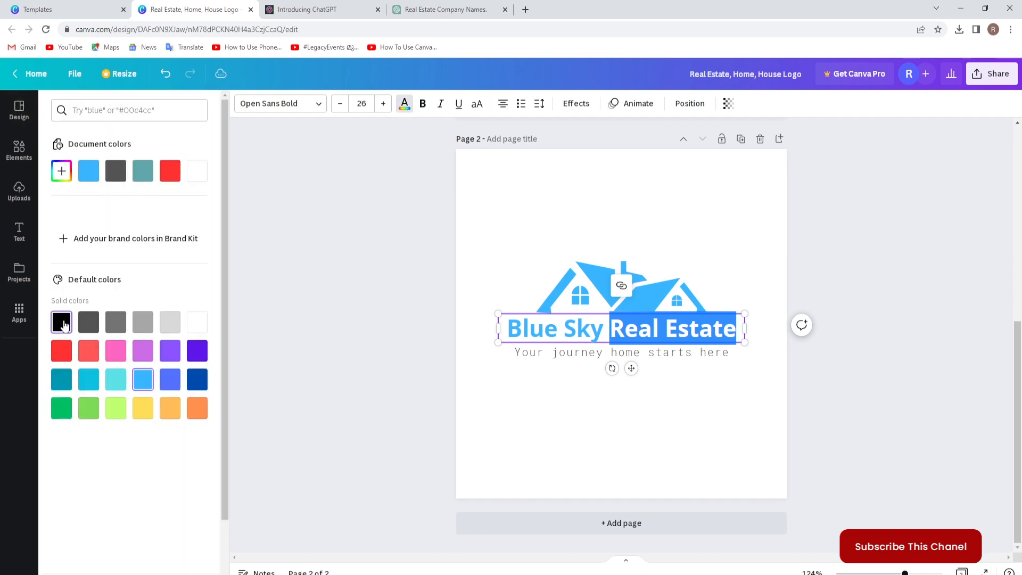
{"action": "left_click", "coordinate": [840, 451]}
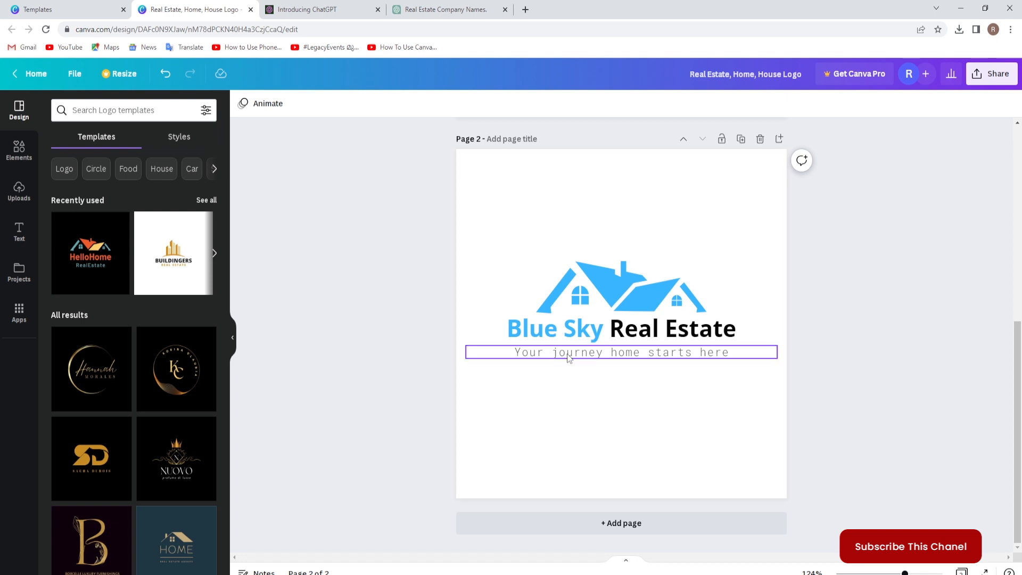
Color the whole caption on page 2 dark blue and deselect it.
{"action": "left_click", "coordinate": [632, 357]}
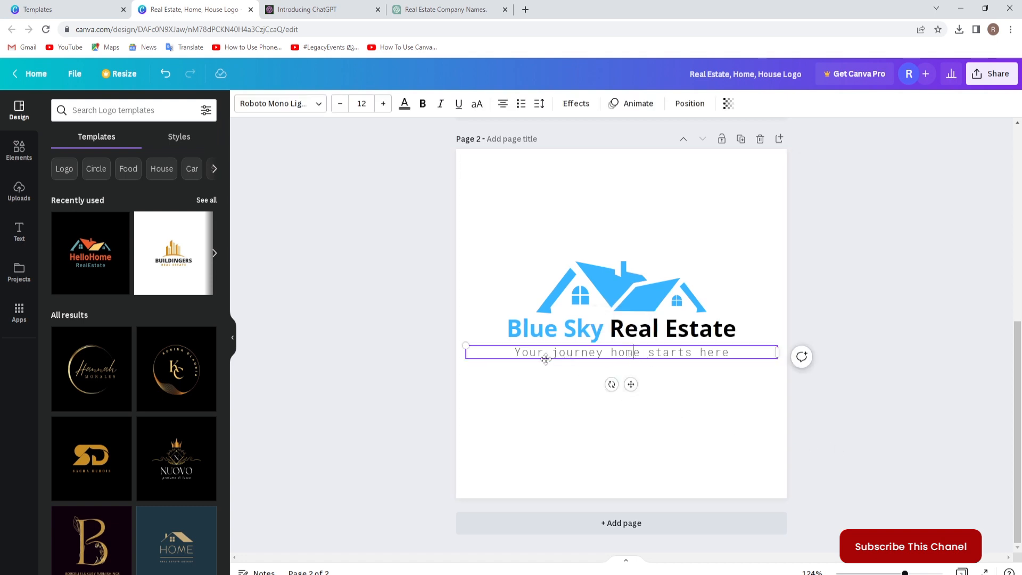
{"action": "left_click_drag", "start_coordinate": [515, 350], "coordinate": [703, 365]}
{"action": "left_click", "coordinate": [404, 105]}
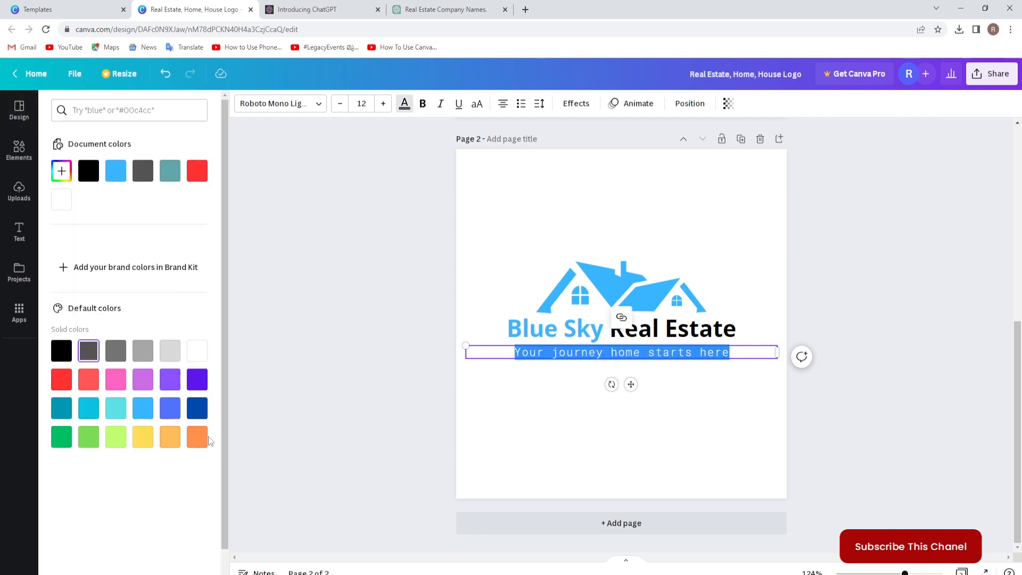
{"action": "left_click", "coordinate": [197, 409]}
{"action": "left_click", "coordinate": [541, 440]}
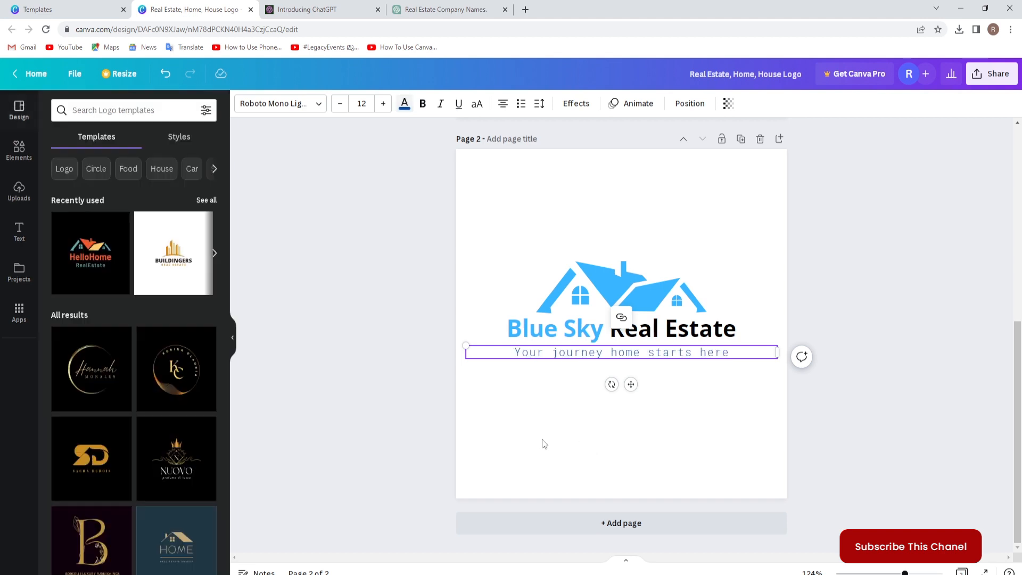
{"action": "left_click", "coordinate": [831, 443]}
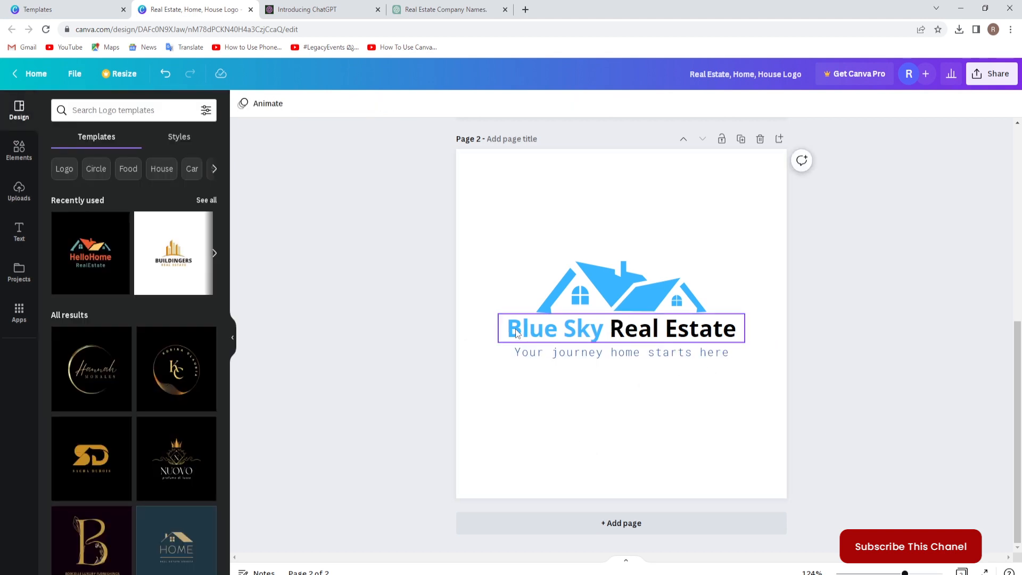
Color the entire "Blue Sky Real Estate" title on page 2 dark gray and deselect it.
{"action": "left_click", "coordinate": [649, 334]}
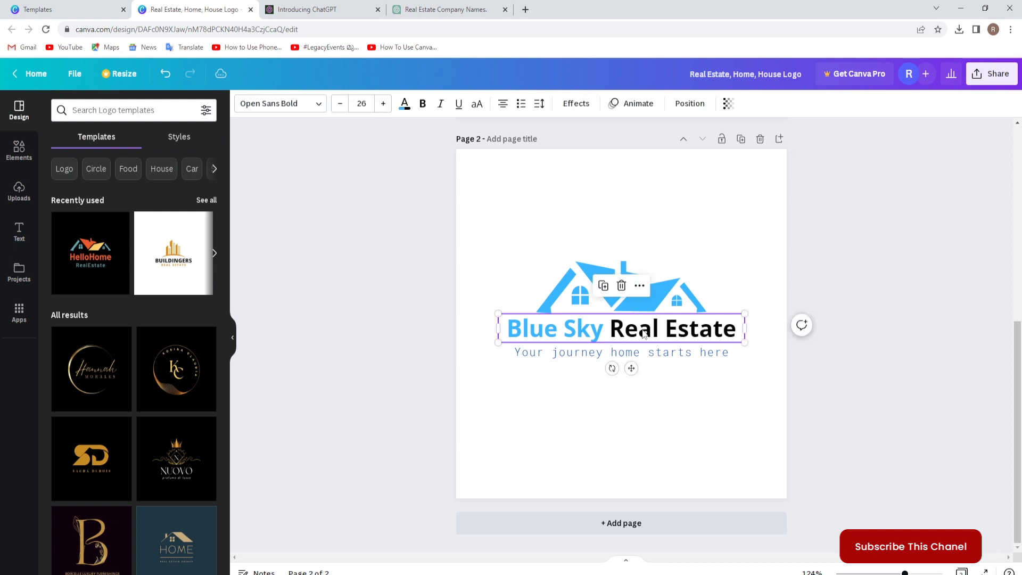
{"action": "left_click", "coordinate": [638, 331]}
{"action": "left_click_drag", "start_coordinate": [510, 319], "coordinate": [739, 330]}
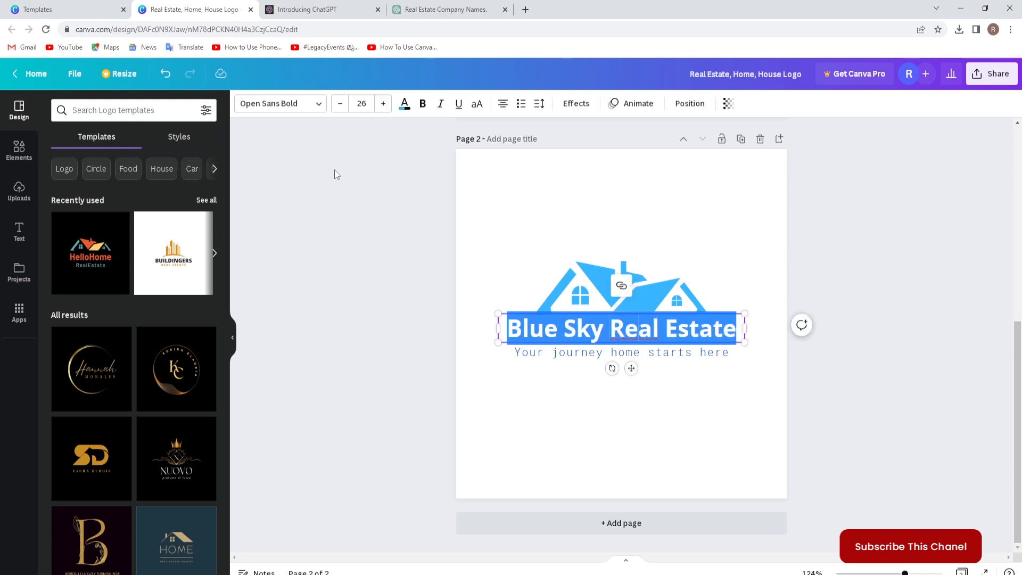
{"action": "left_click", "coordinate": [405, 103]}
{"action": "left_click", "coordinate": [92, 355]}
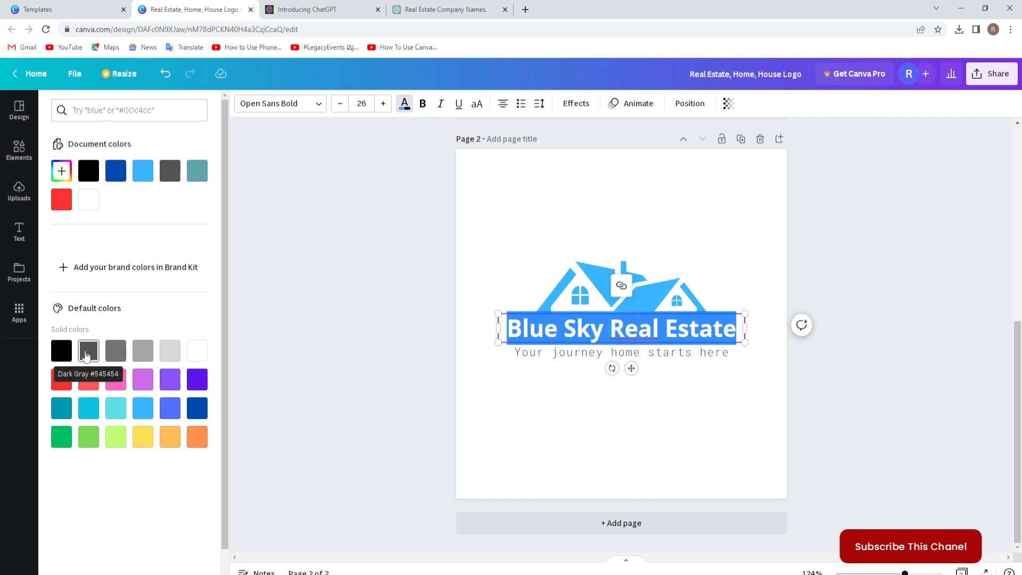
{"action": "left_click", "coordinate": [316, 375]}
{"action": "left_click", "coordinate": [860, 418]}
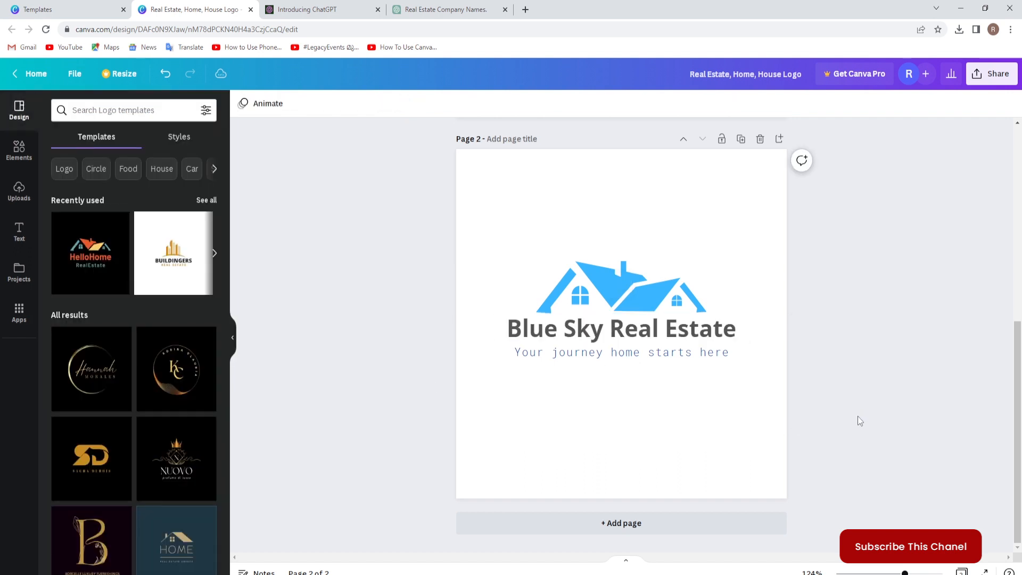
Compare the two logo versions on page 1 and page 2.
{"action": "scroll", "coordinate": [847, 417], "scroll_direction": "up", "scroll_amount": 6}
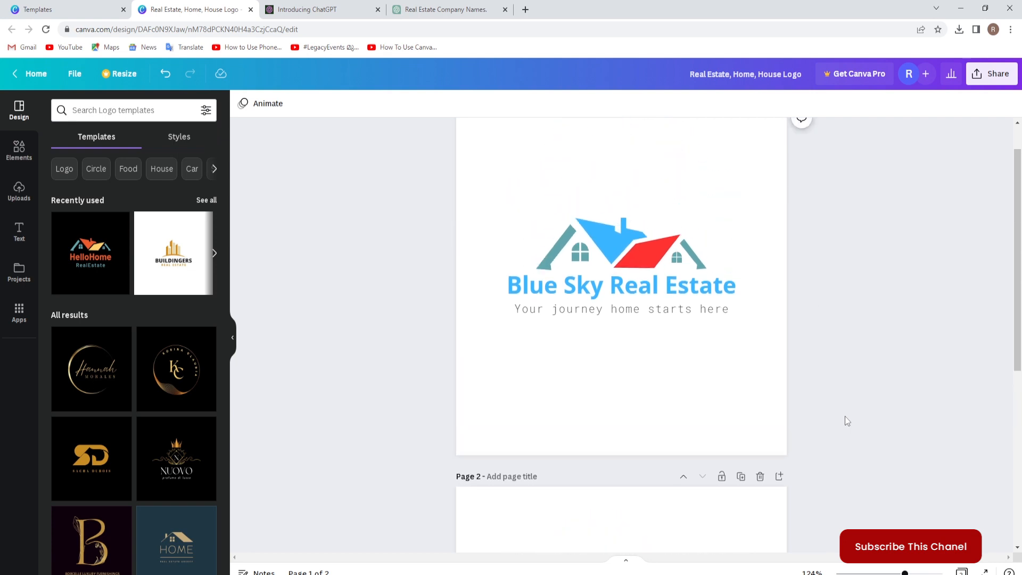
{"action": "scroll", "coordinate": [844, 416], "scroll_direction": "down", "scroll_amount": 6}
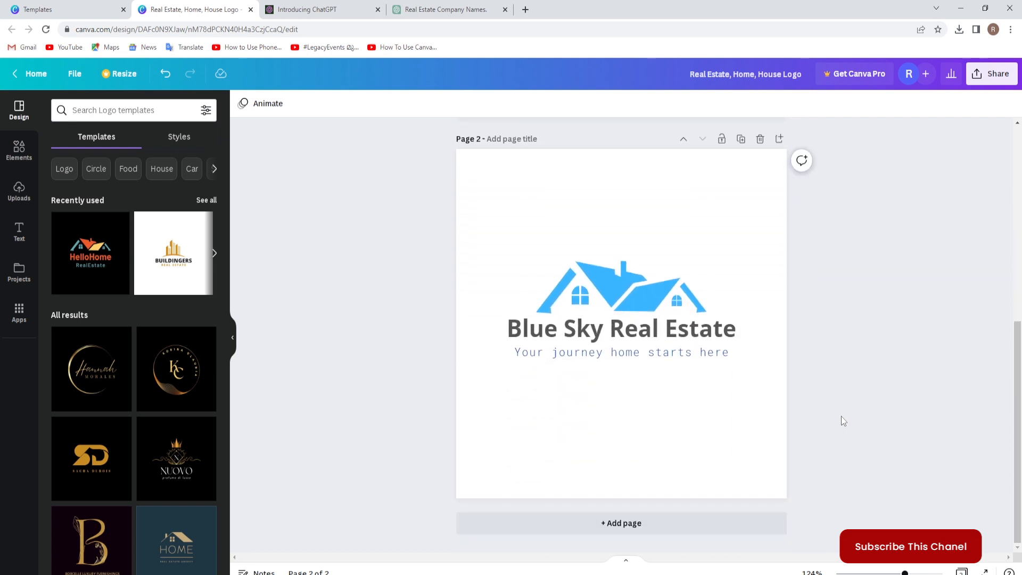
{"action": "scroll", "coordinate": [840, 421], "scroll_direction": "up", "scroll_amount": 6}
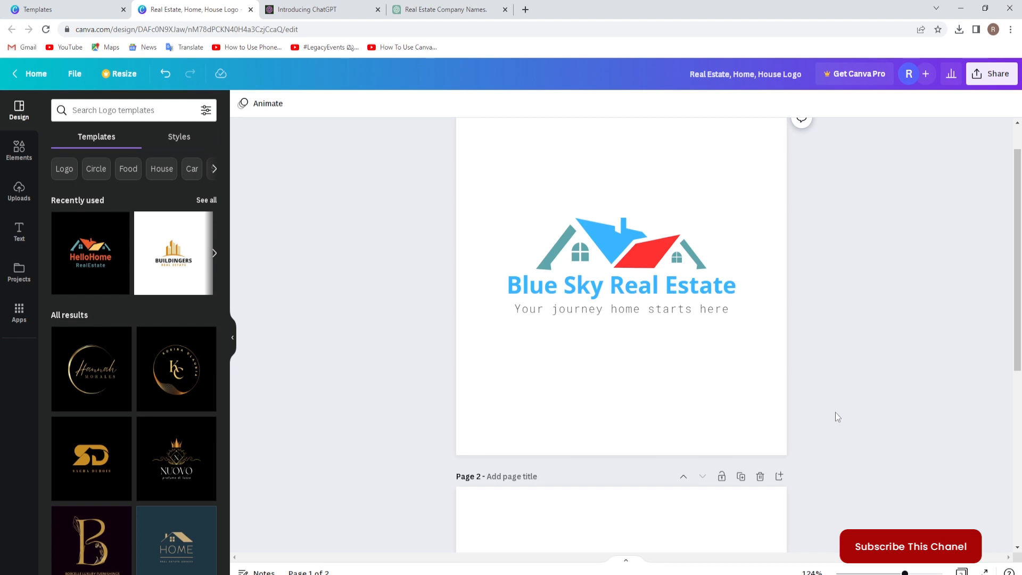
{"action": "scroll", "coordinate": [834, 412], "scroll_direction": "up", "scroll_amount": 1}
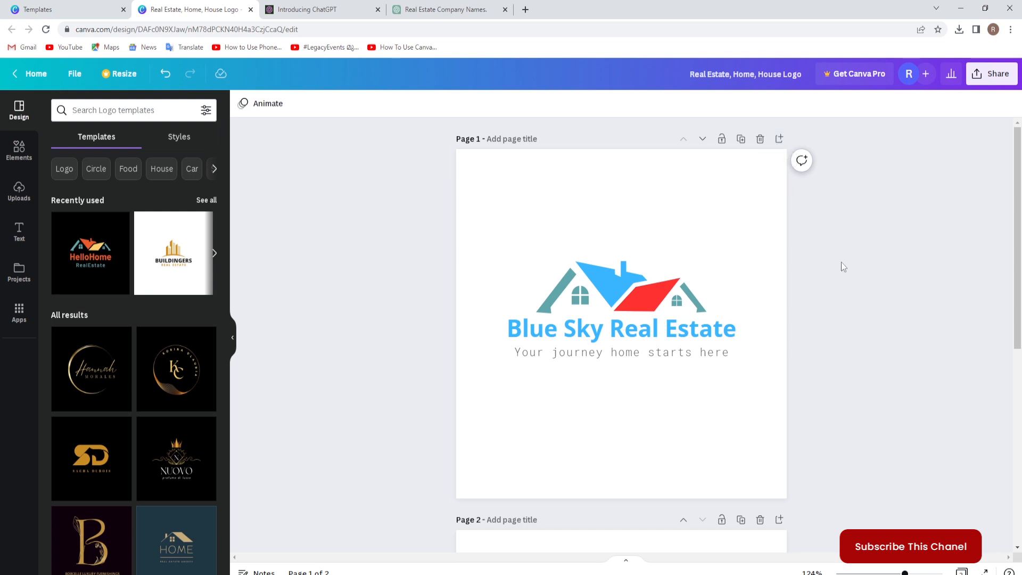
{"action": "scroll", "coordinate": [840, 260], "scroll_direction": "down", "scroll_amount": 3}
{"action": "scroll", "coordinate": [838, 261], "scroll_direction": "down", "scroll_amount": 2}
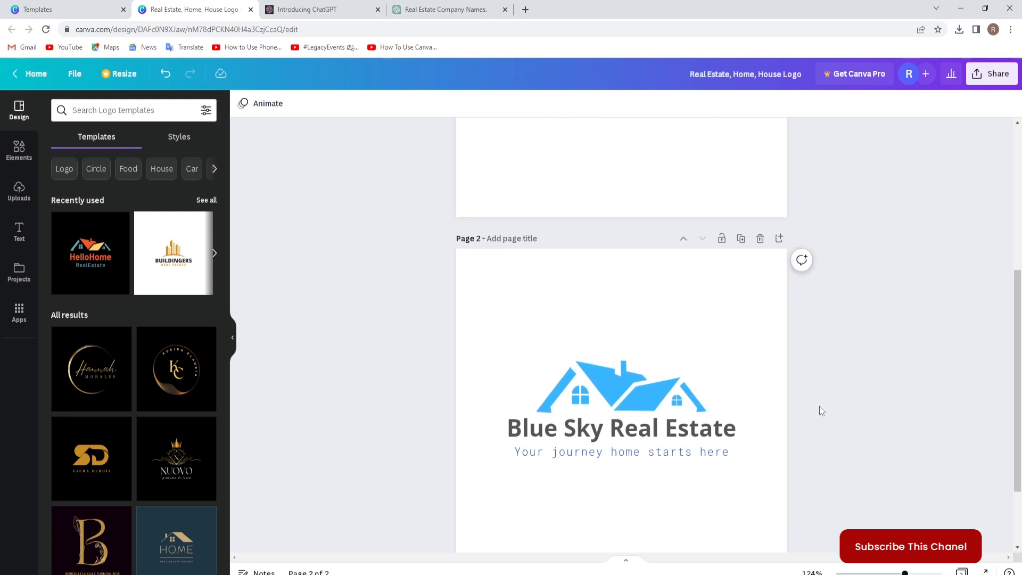
{"action": "scroll", "coordinate": [819, 406], "scroll_direction": "up", "scroll_amount": 2}
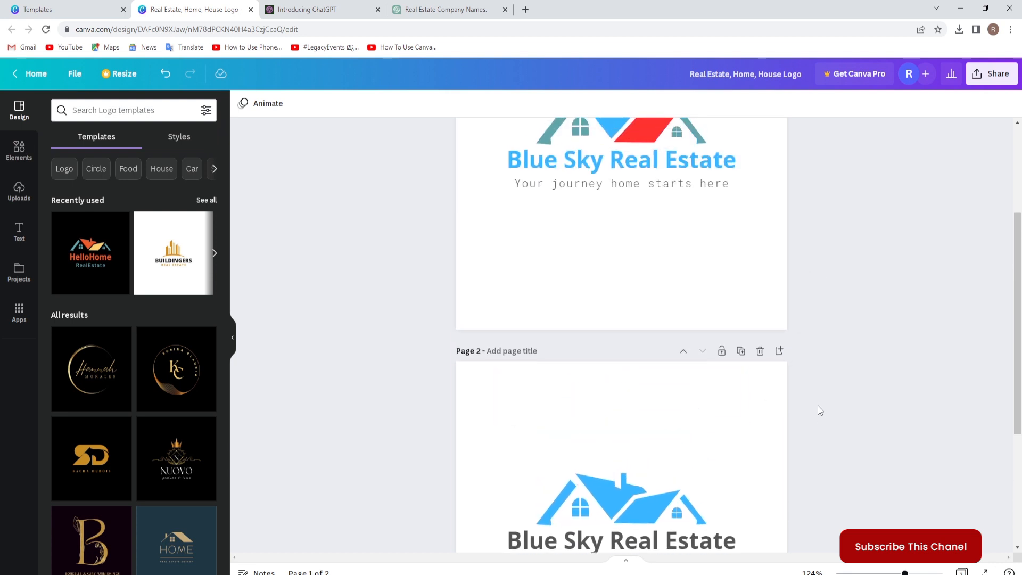
{"action": "scroll", "coordinate": [817, 405], "scroll_direction": "up", "scroll_amount": 1}
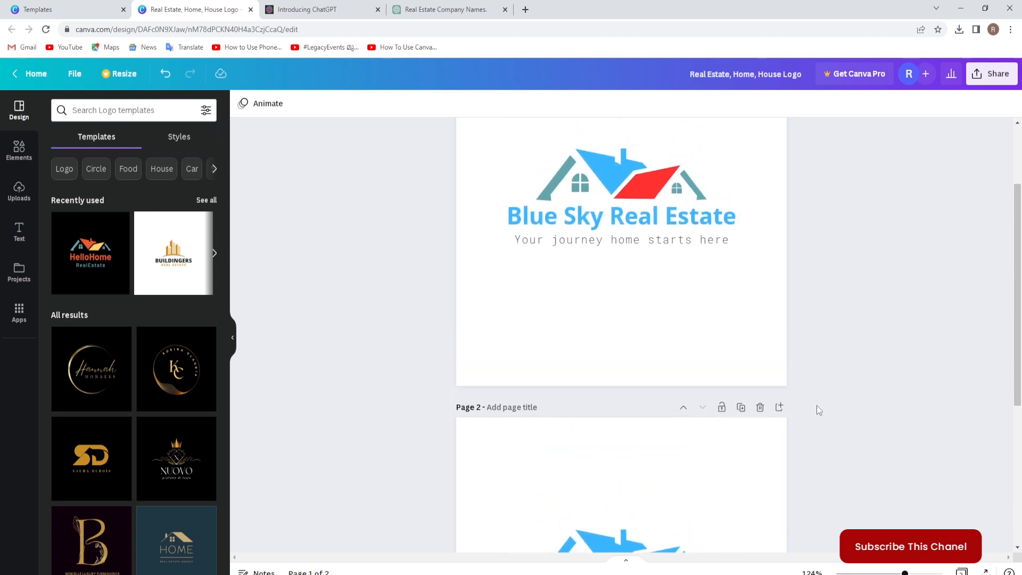
Download both pages of the design as PNG files.
{"action": "left_click", "coordinate": [993, 77]}
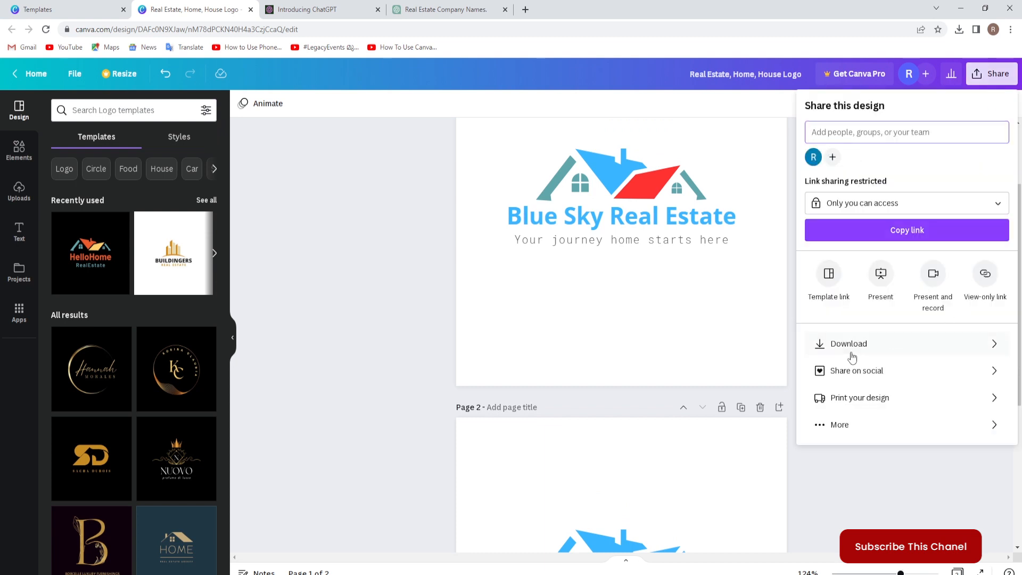
{"action": "left_click", "coordinate": [849, 345]}
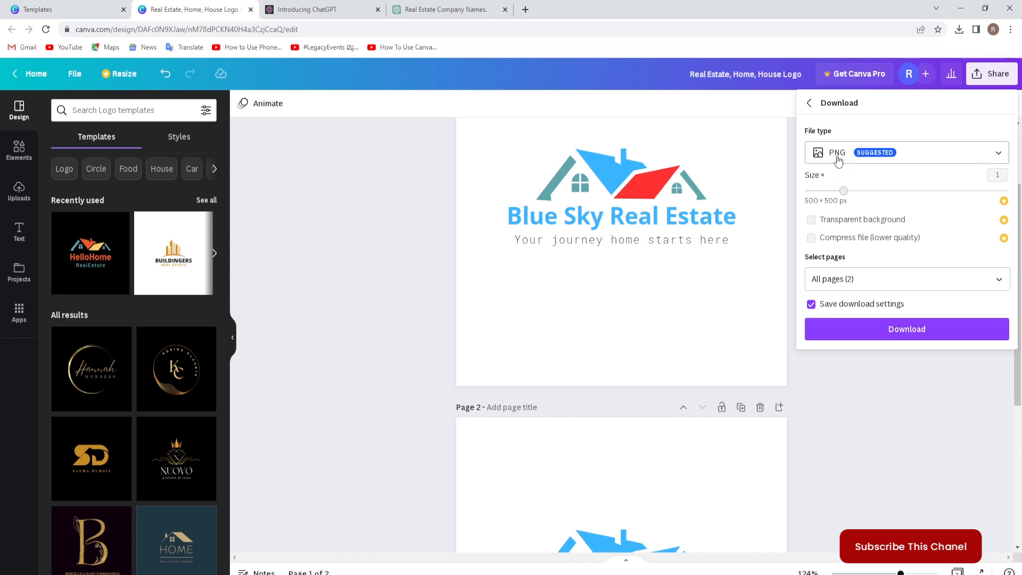
{"action": "left_click", "coordinate": [998, 158]}
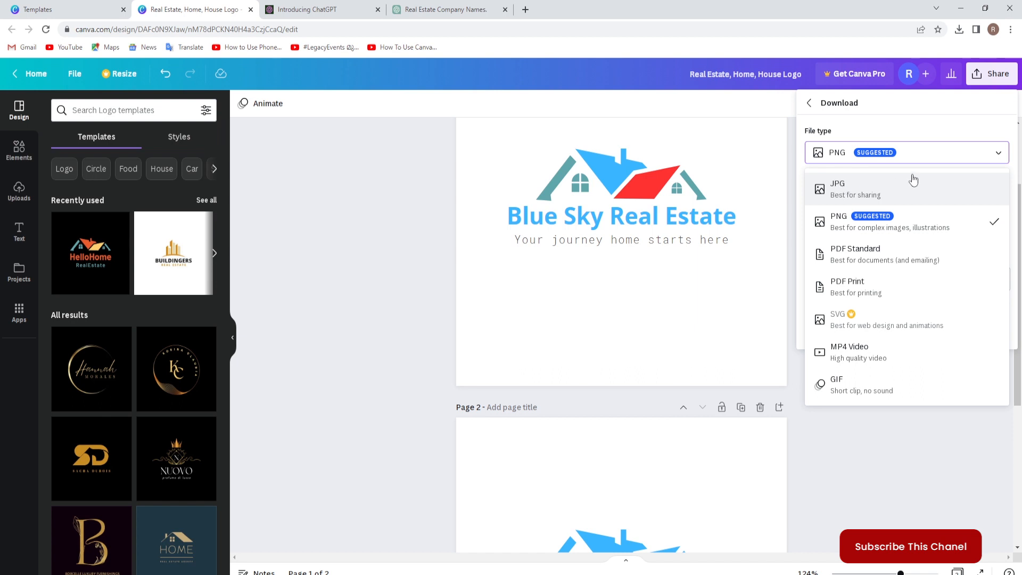
{"action": "left_click", "coordinate": [911, 158]}
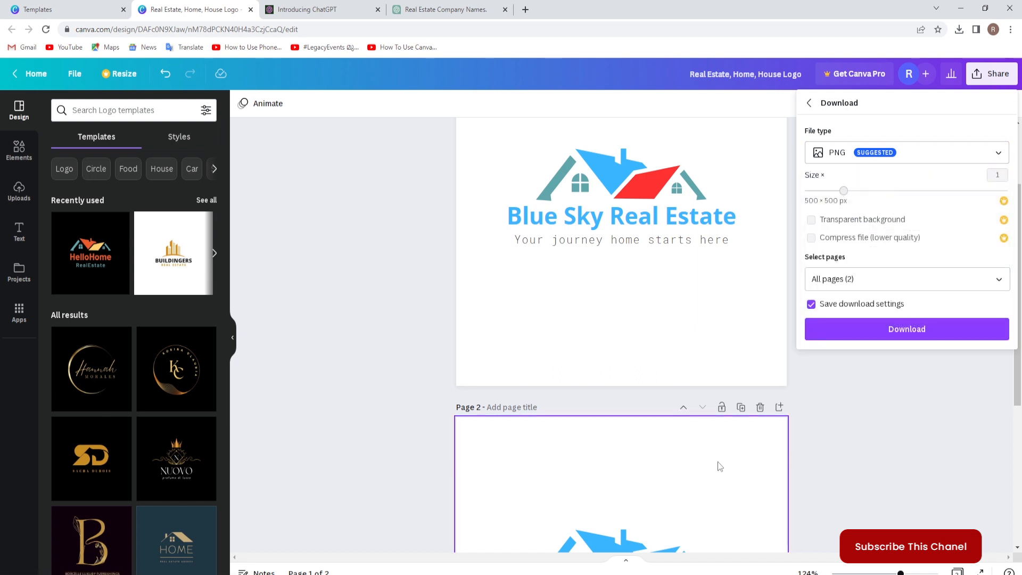
{"action": "left_click", "coordinate": [916, 332]}
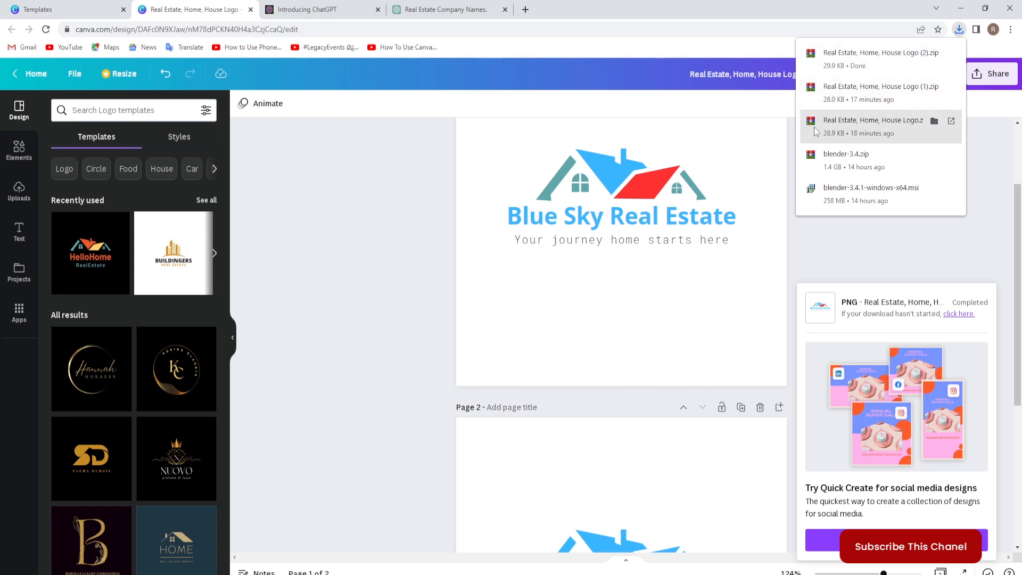
Open the downloaded Real Estate, Home, House Logo (2).zip with WinRAR archiver to check its contents, and close the archive.
{"action": "left_click", "coordinate": [872, 126]}
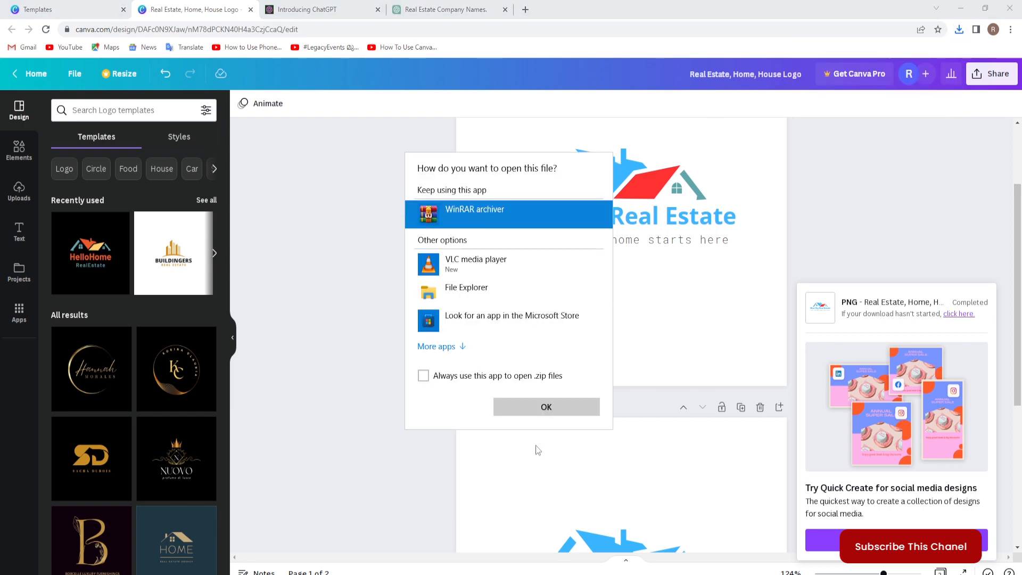
{"action": "left_click", "coordinate": [548, 407]}
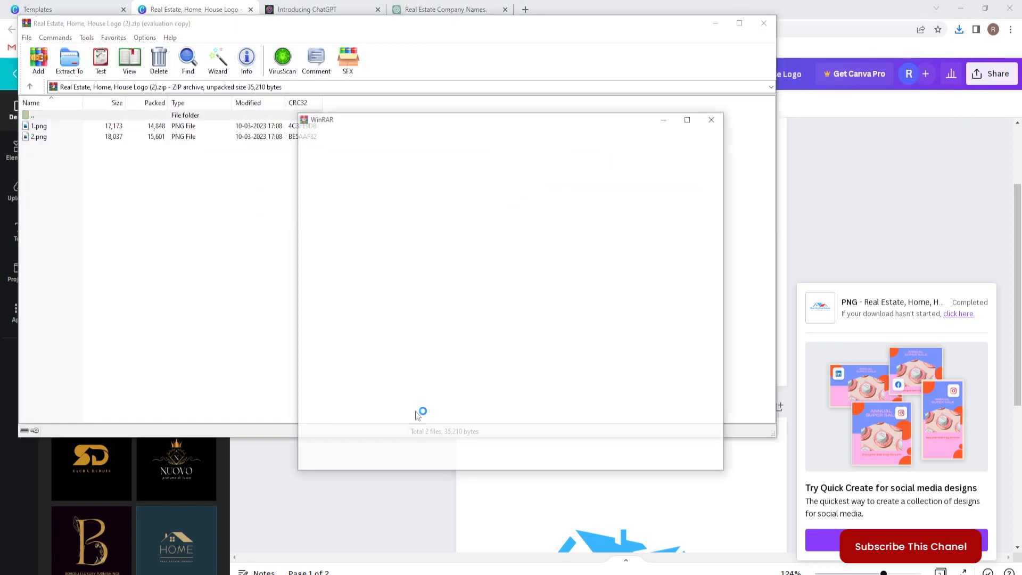
{"action": "left_click", "coordinate": [711, 119]}
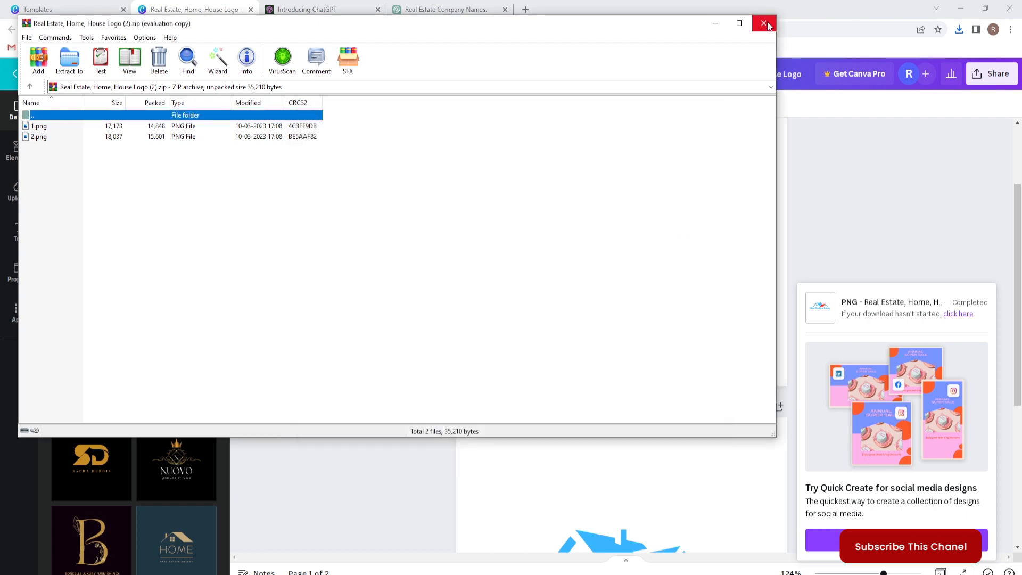
{"action": "left_click", "coordinate": [764, 23]}
Switch to File Explorer and extract the Real Estate, Home, House Logo (2) archive from the Downloads folder.
{"action": "key", "text": "super+e"}
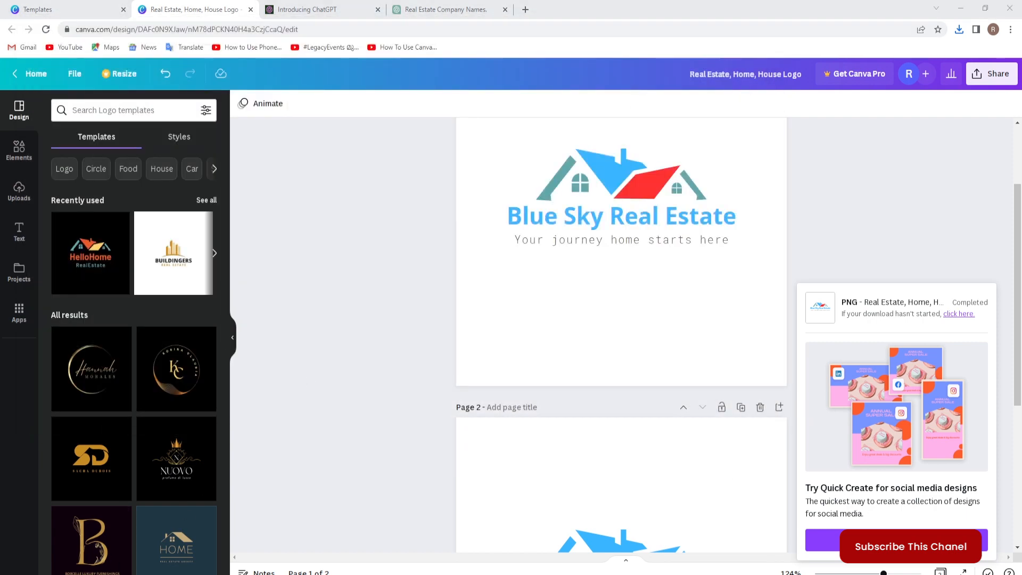
{"action": "left_click", "coordinate": [44, 92]}
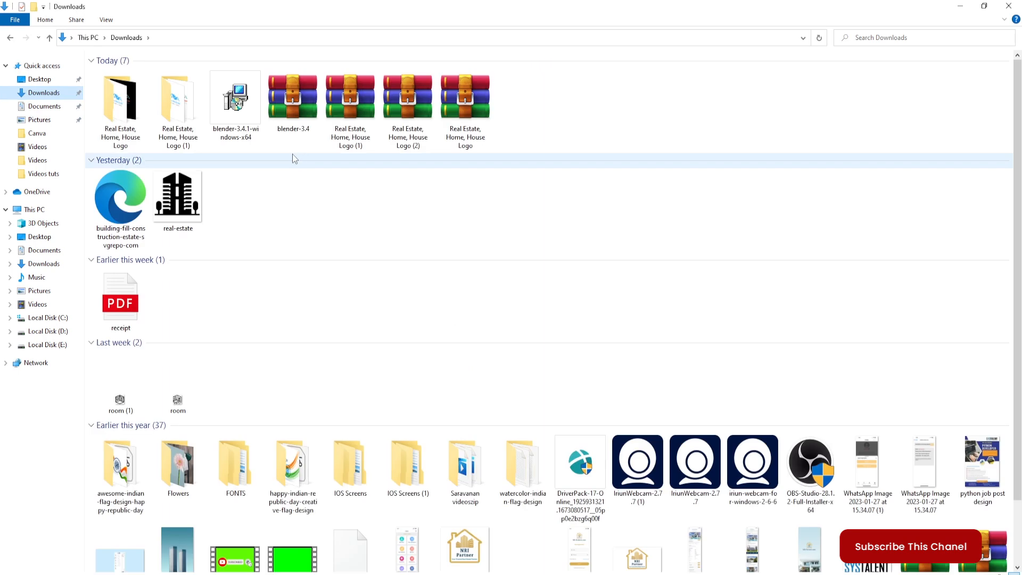
{"action": "left_click", "coordinate": [404, 100]}
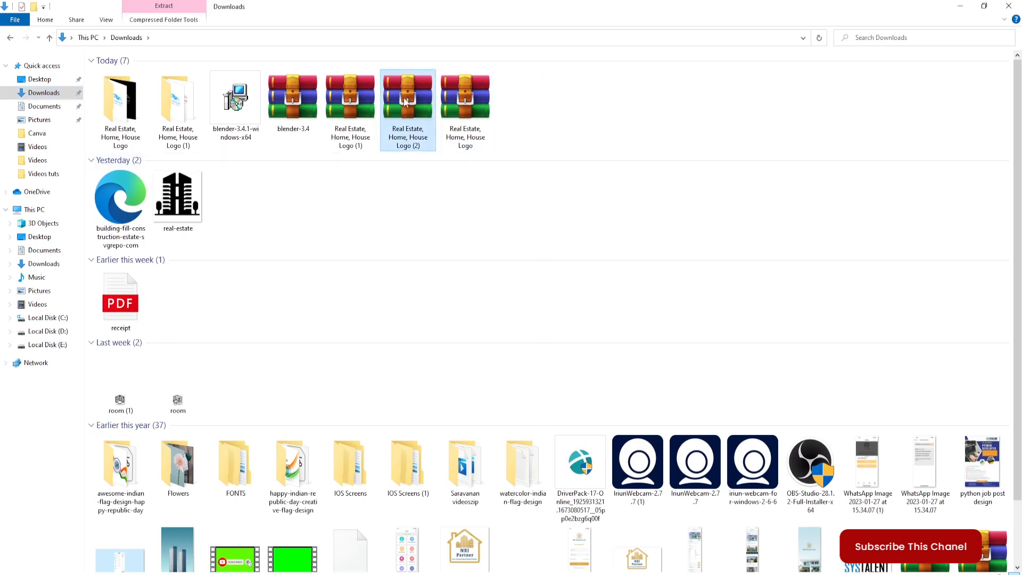
{"action": "right_click", "coordinate": [405, 100]}
{"action": "left_click", "coordinate": [447, 145]}
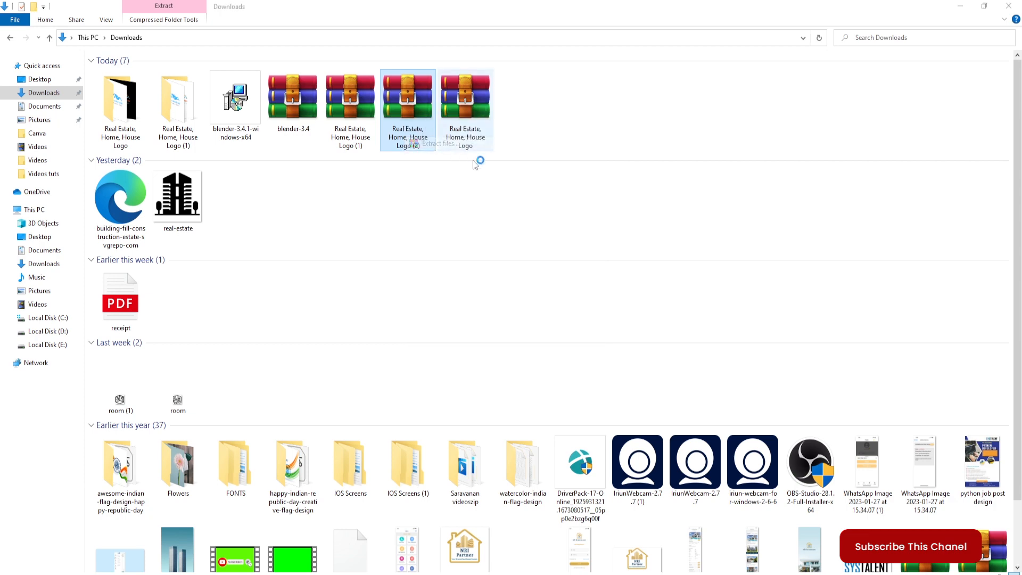
{"action": "left_click", "coordinate": [541, 424]}
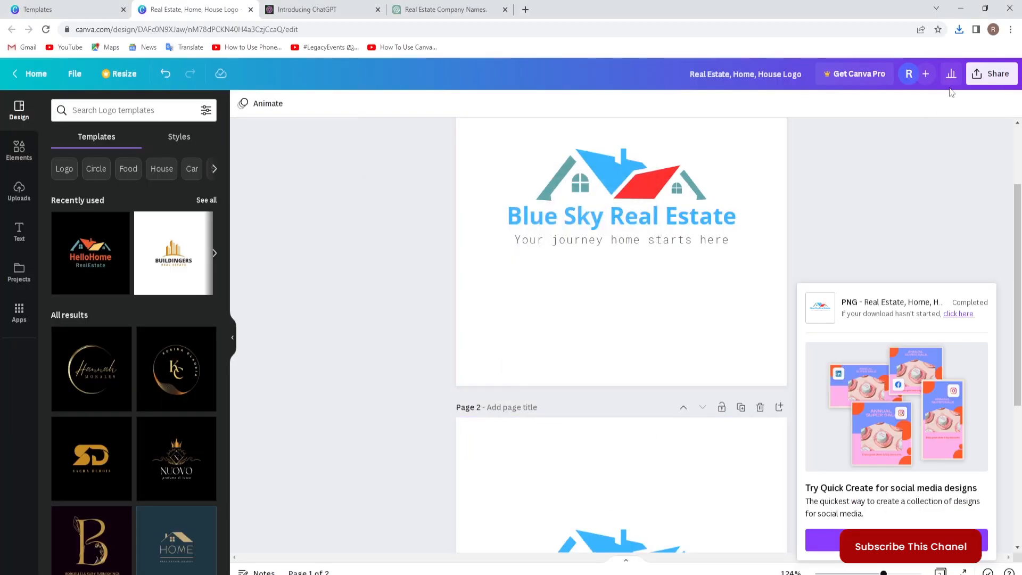
Open the extracted Real Estate, Home, House Logo (2) folder and view the logo images 1.png and 2.png.
{"action": "left_click", "coordinate": [959, 9]}
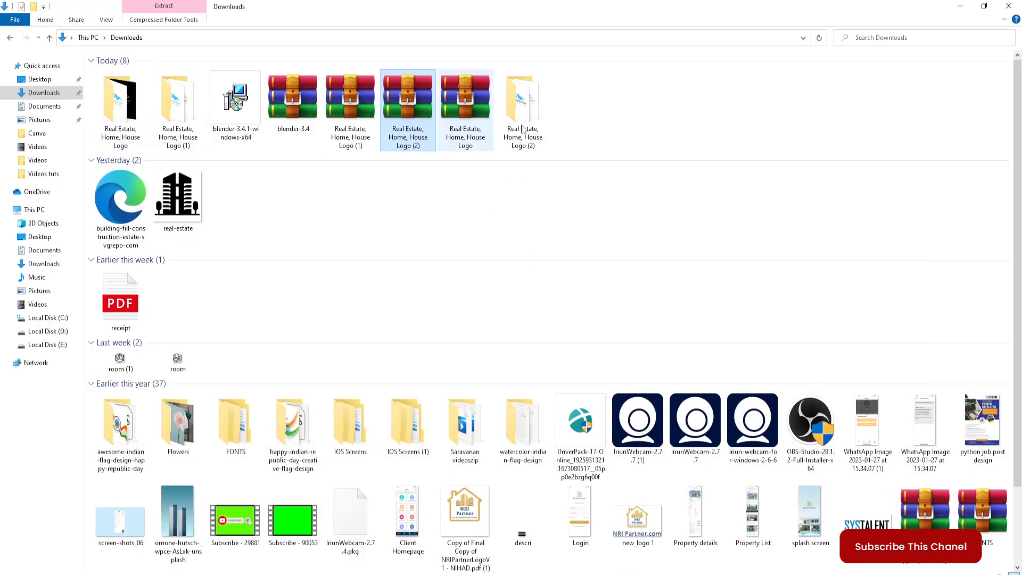
{"action": "double_click", "coordinate": [521, 103]}
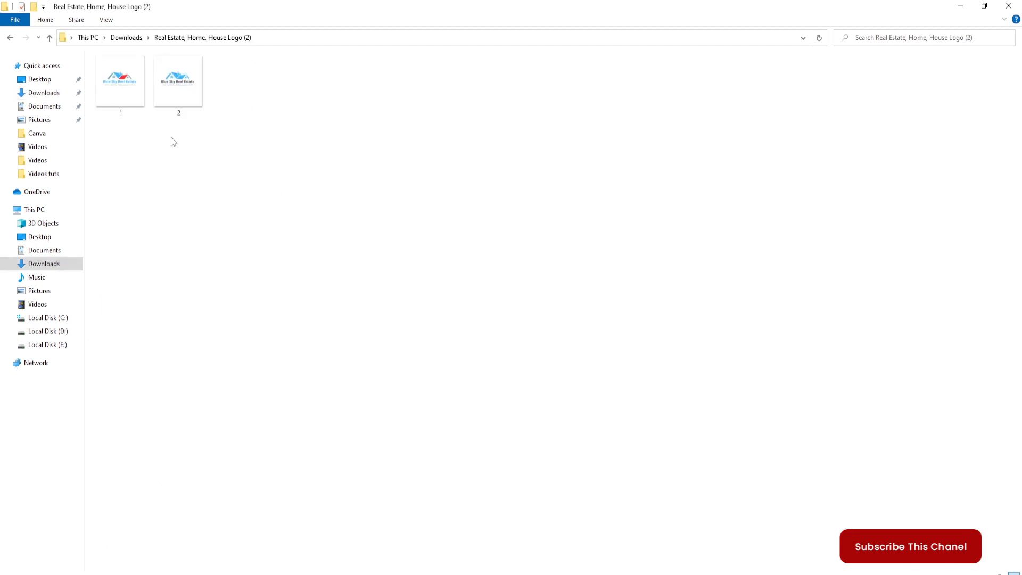
{"action": "double_click", "coordinate": [120, 81]}
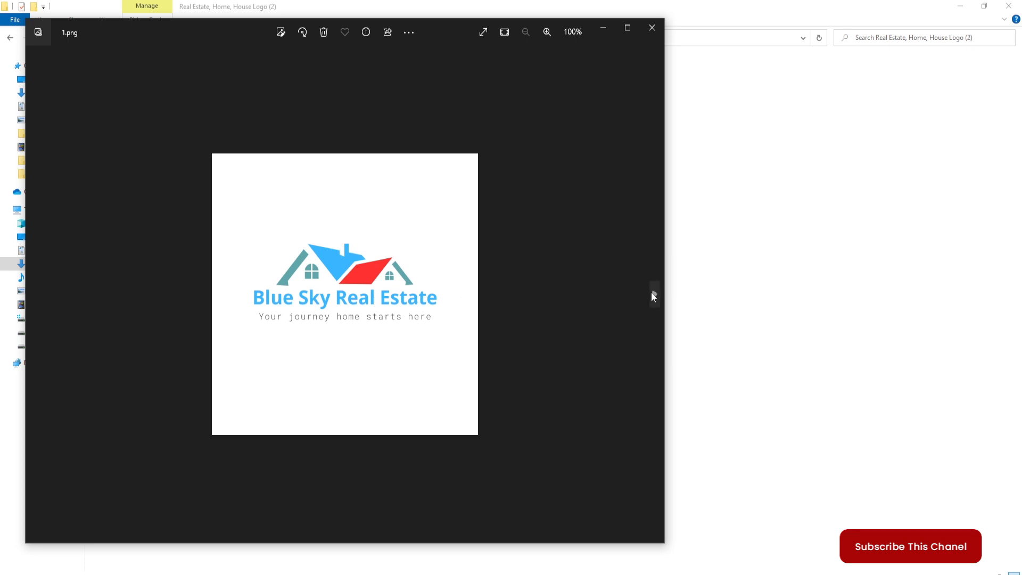
{"action": "left_click", "coordinate": [654, 295]}
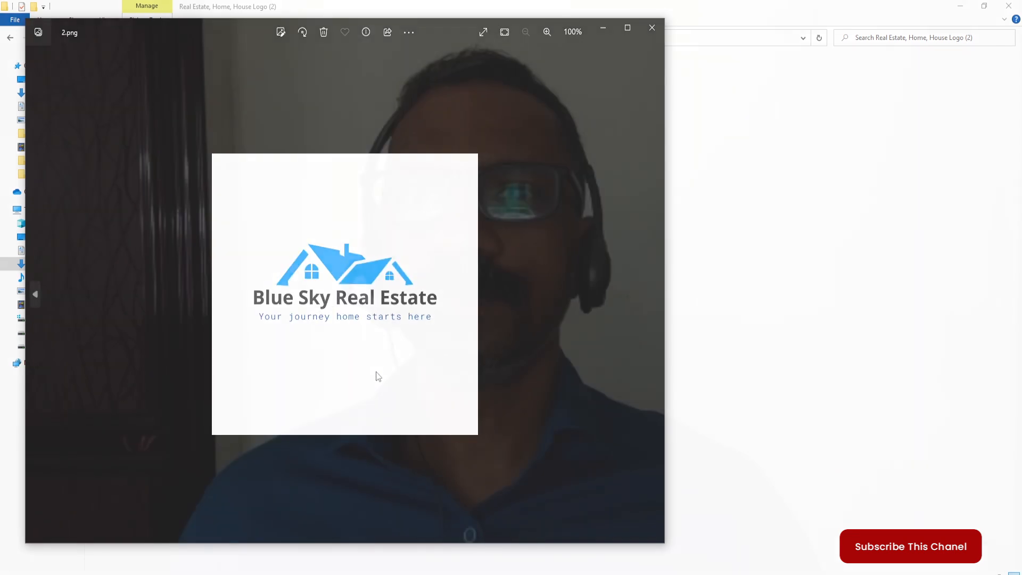